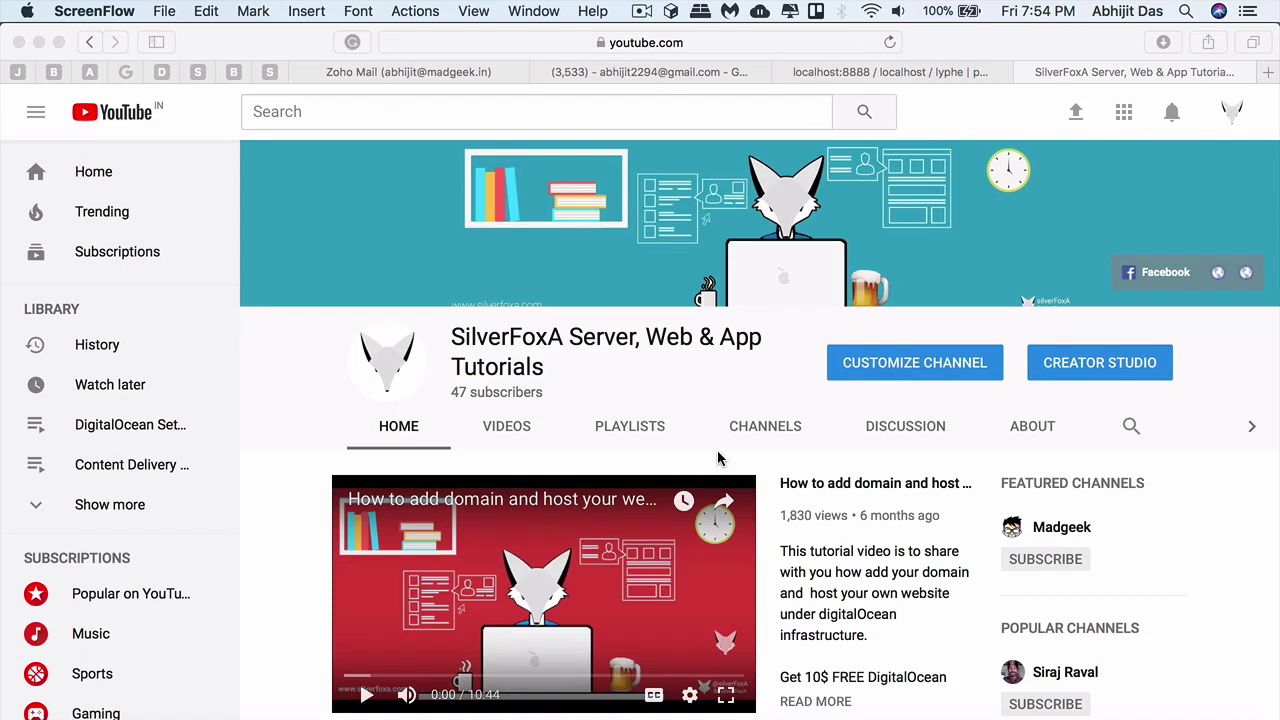
Load godaddy.com in a new Safari tab.
click(1121, 43)
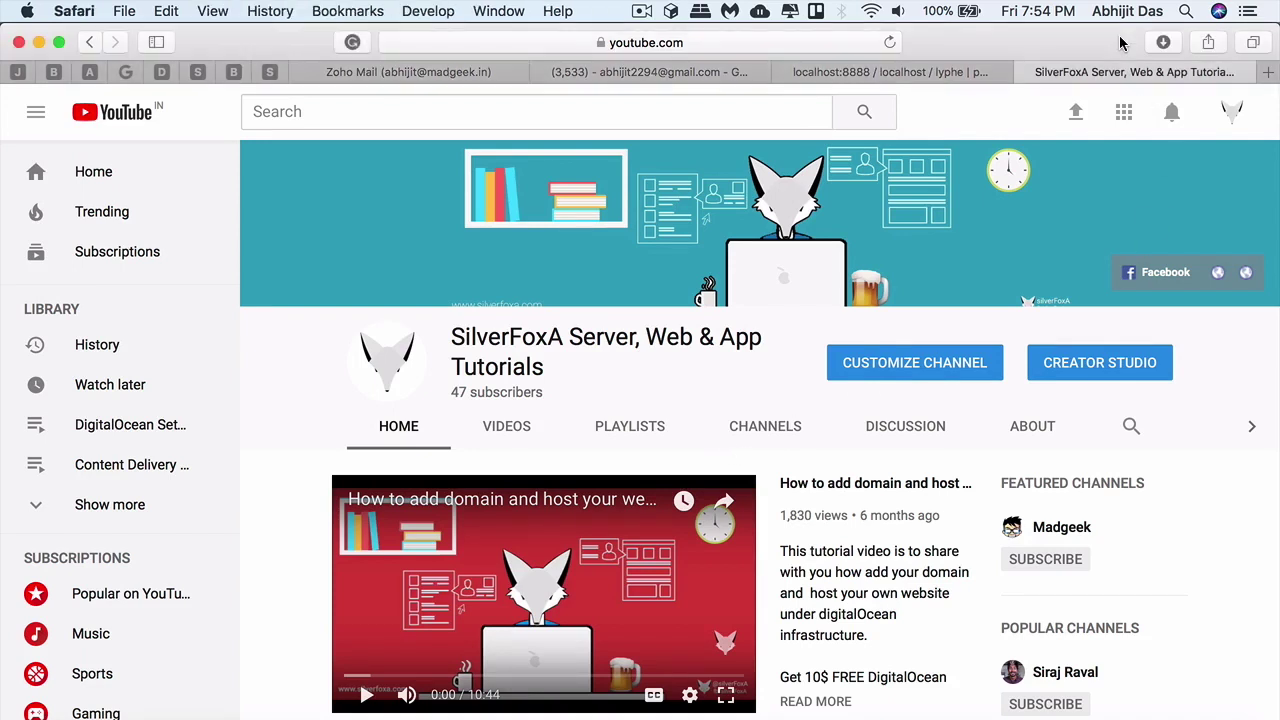
click(1267, 72)
text(g)
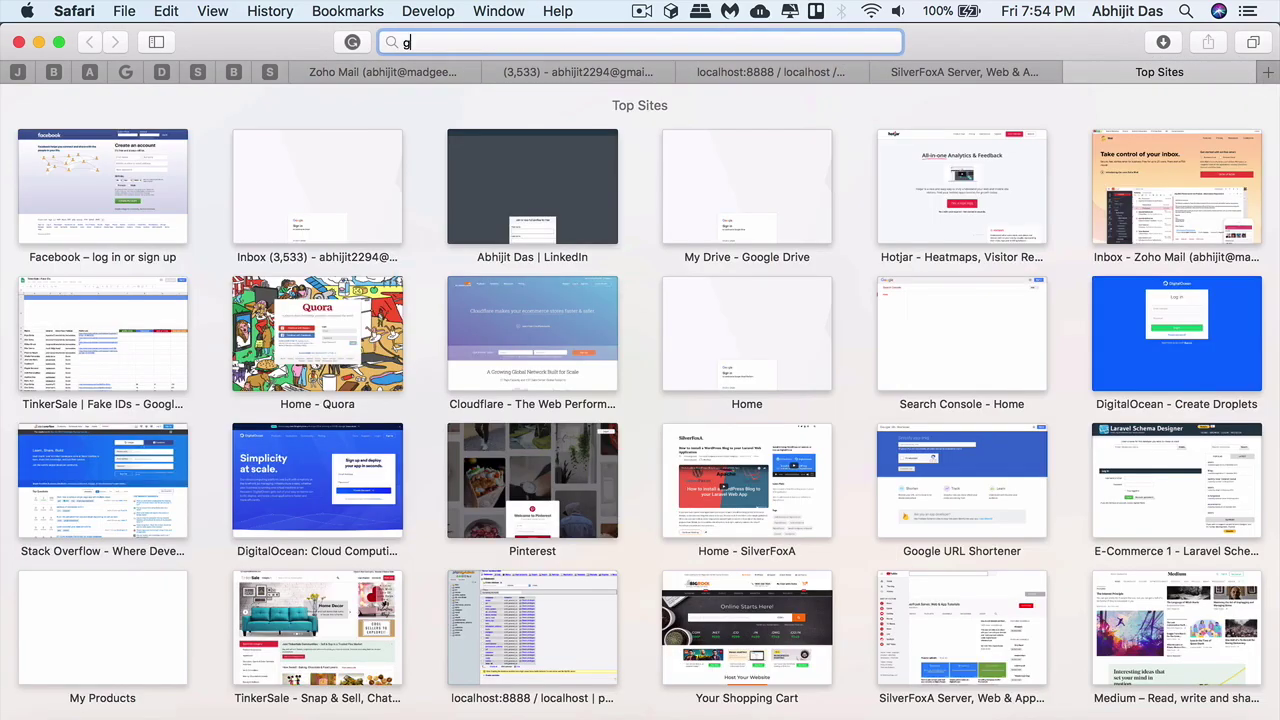
text(od)
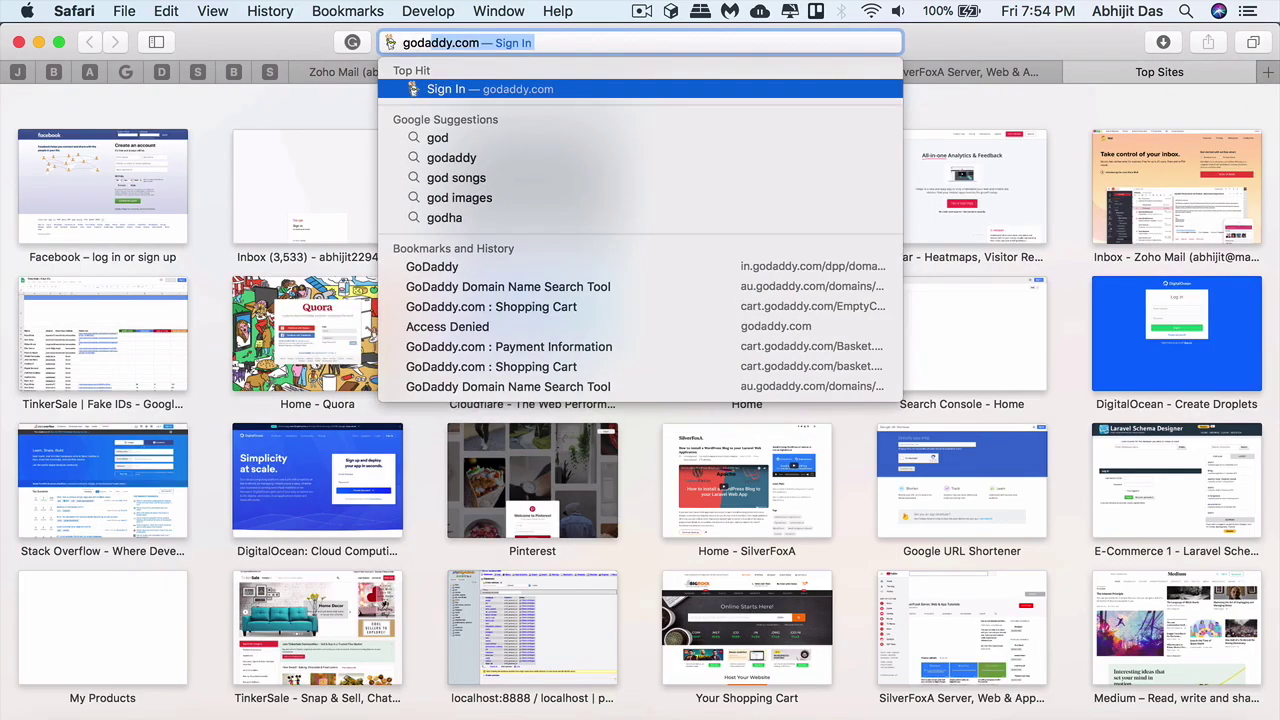
key(Return)
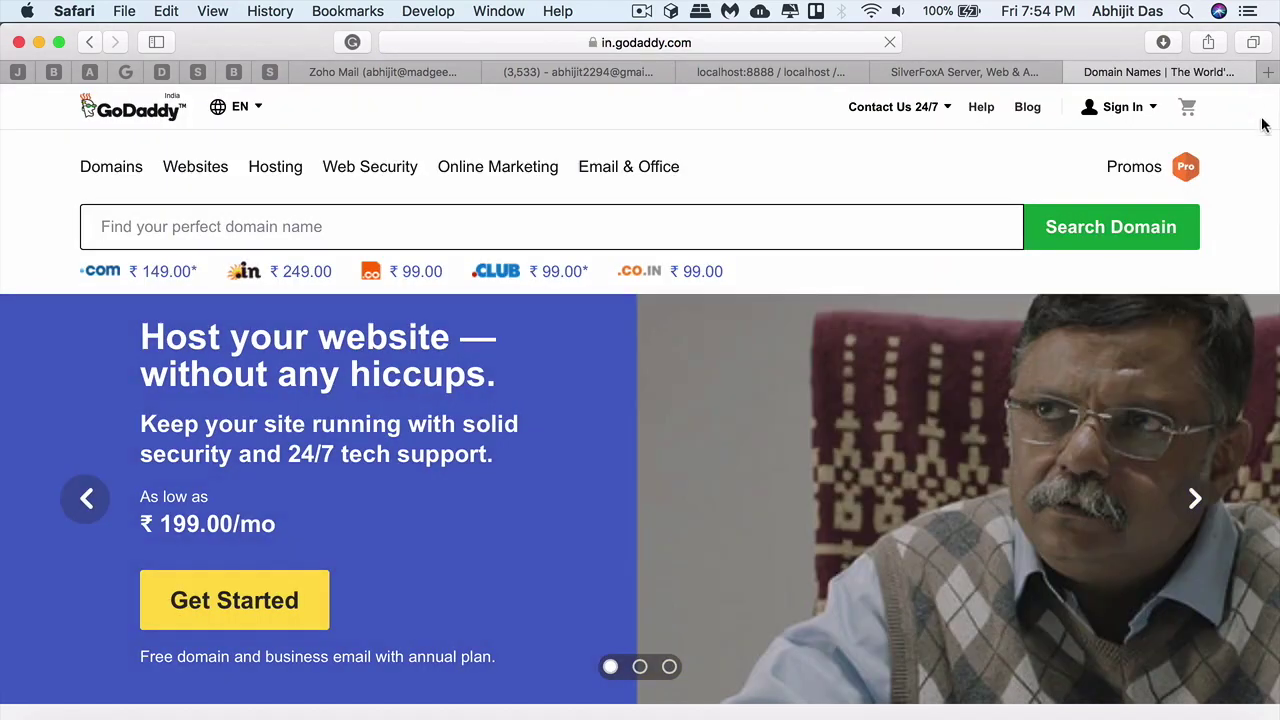
Sign in to the GoDaddy account and open larawiz.com's domain settings.
click(1116, 116)
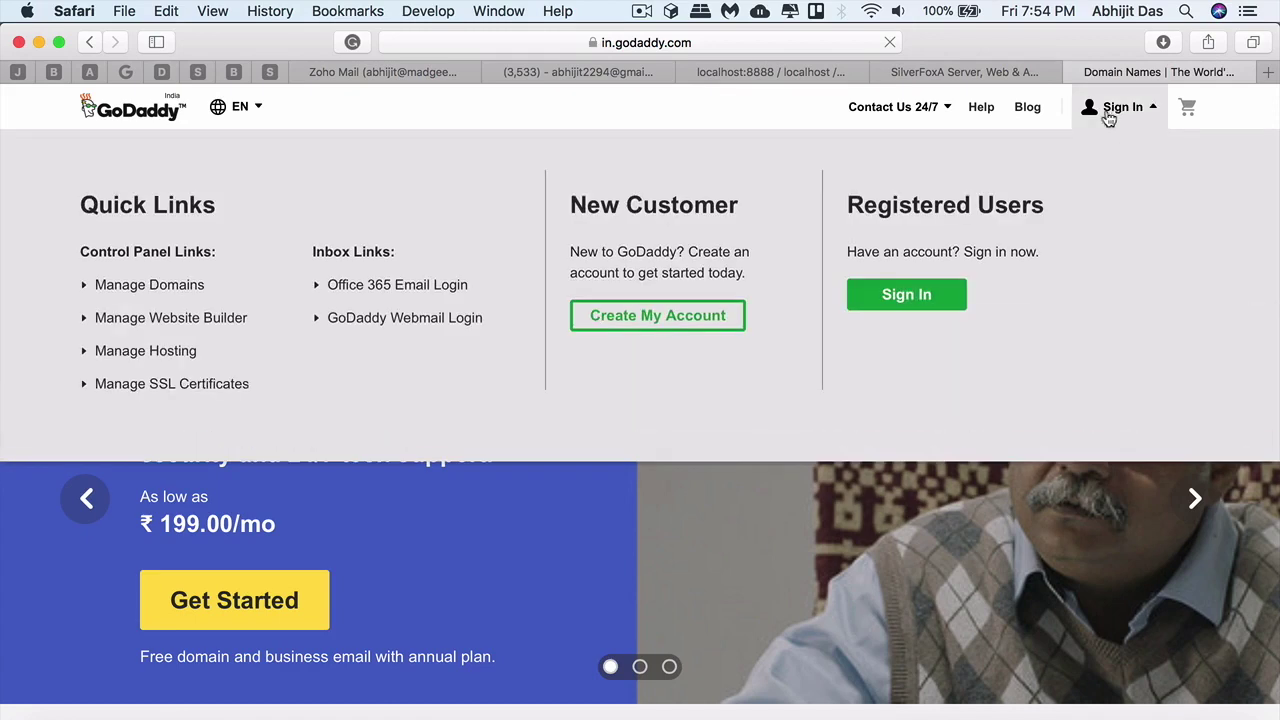
click(906, 308)
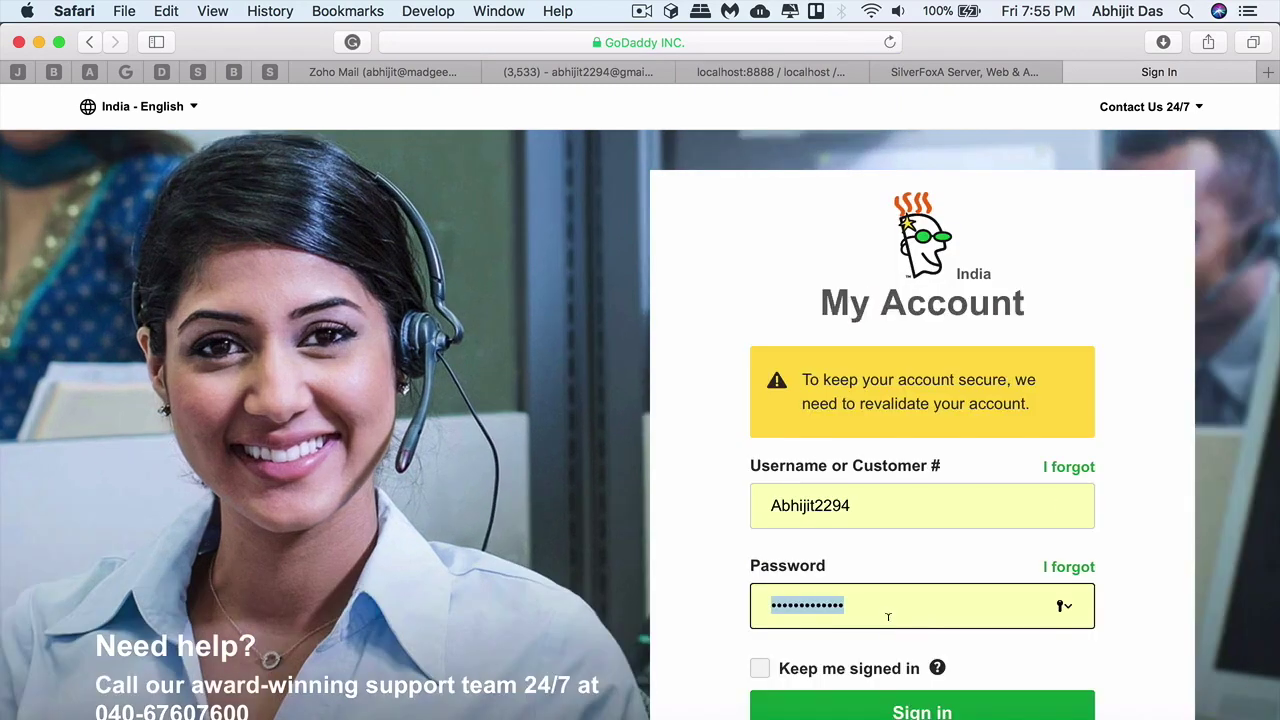
scroll(888, 615, down, 2)
click(940, 620)
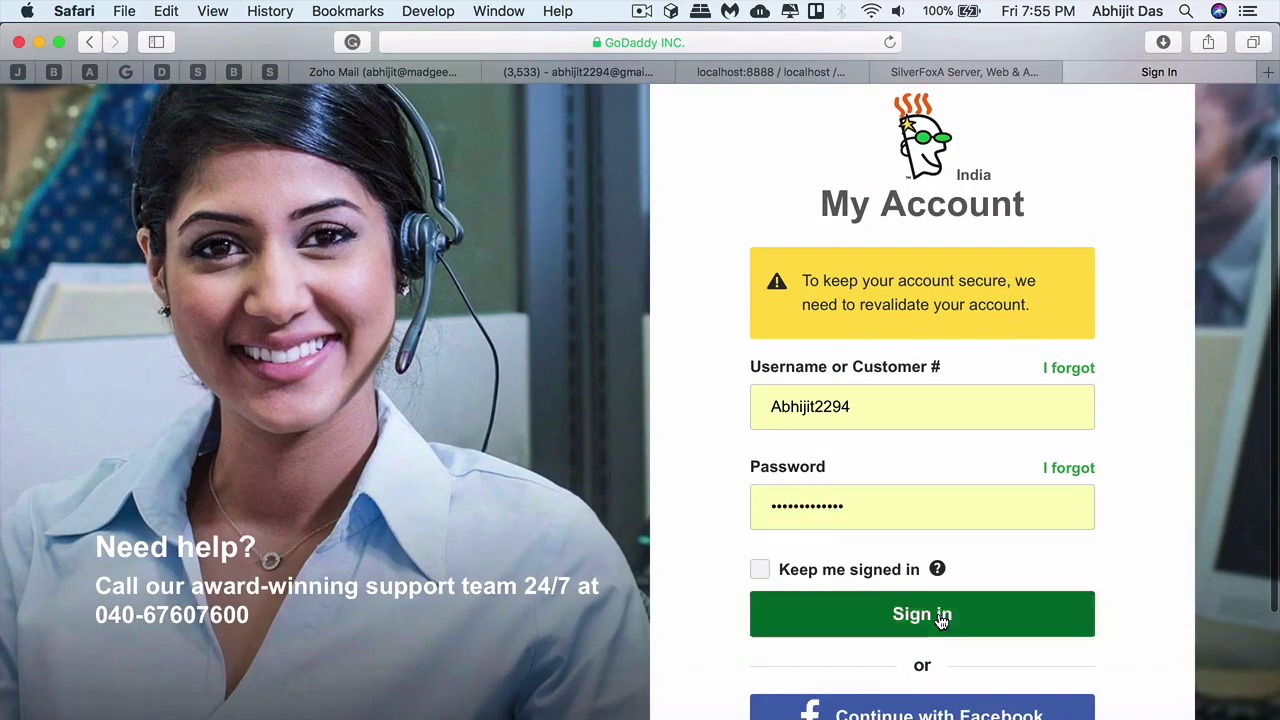
click(940, 620)
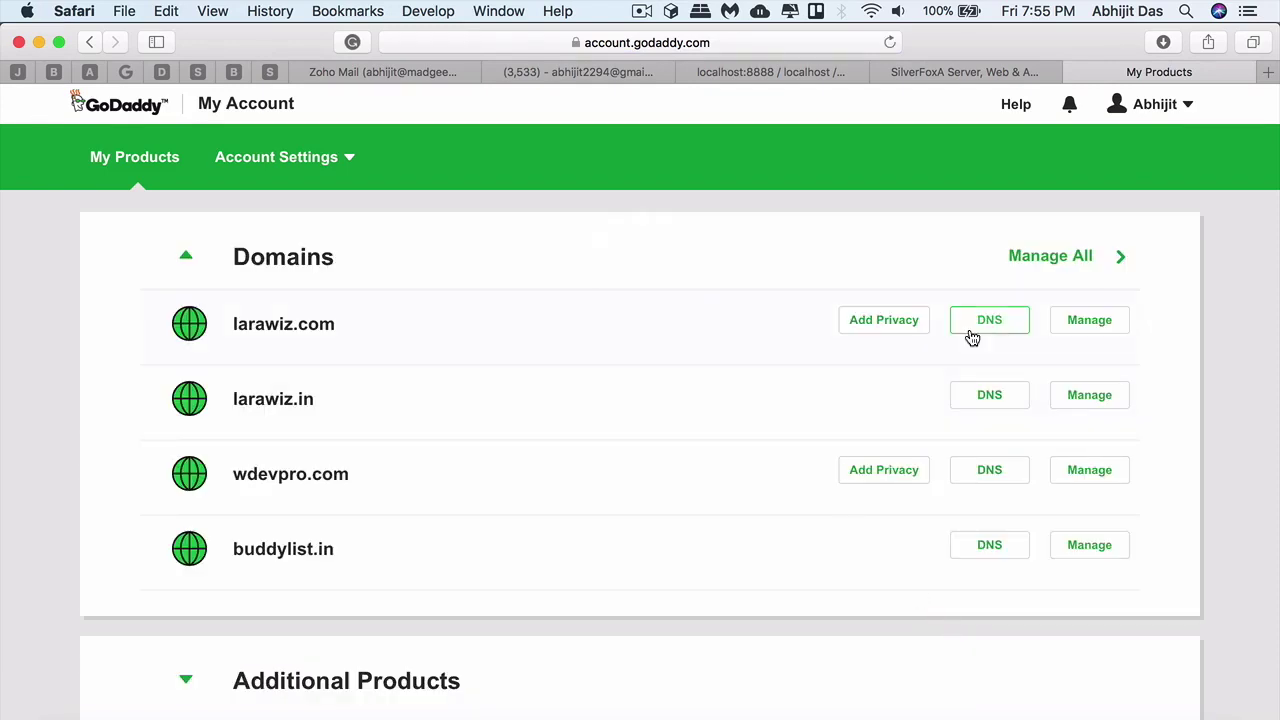
click(985, 328)
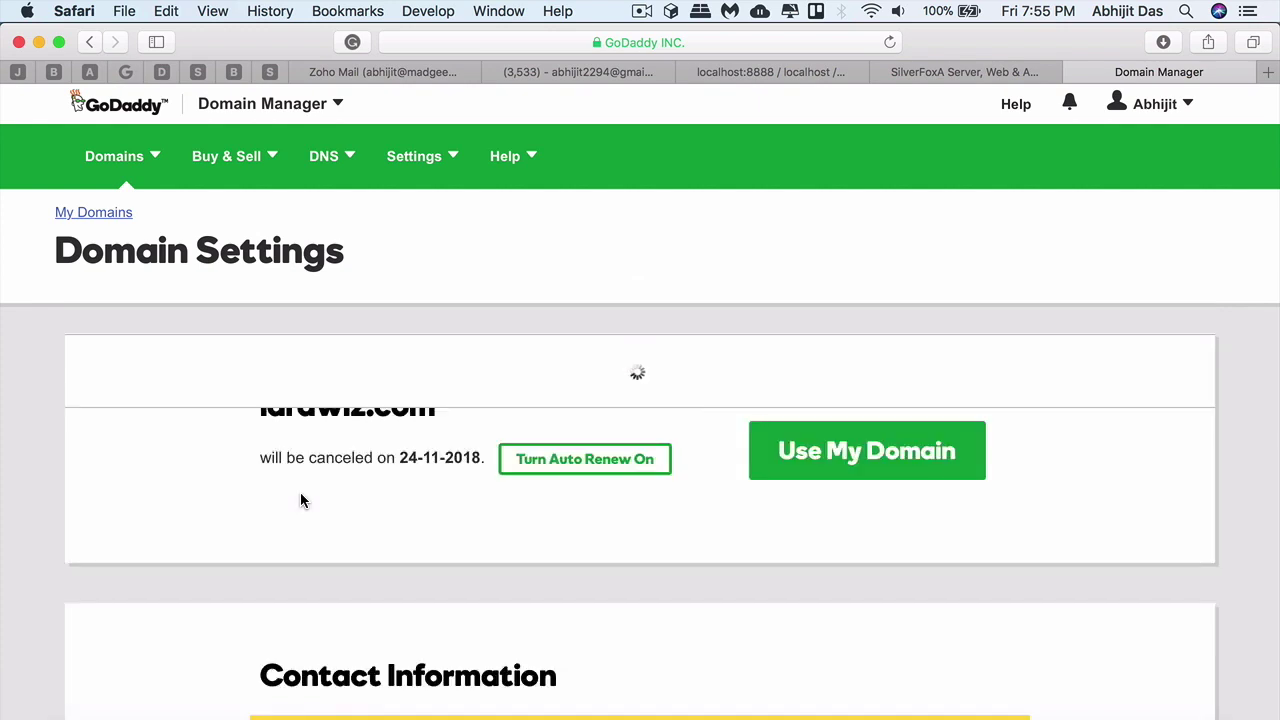
Scroll to larawiz.com's Nameservers section and highlight the default ns27/ns28.domaincontrol.com entries.
scroll(588, 393, down, 5)
scroll(588, 394, up, 2)
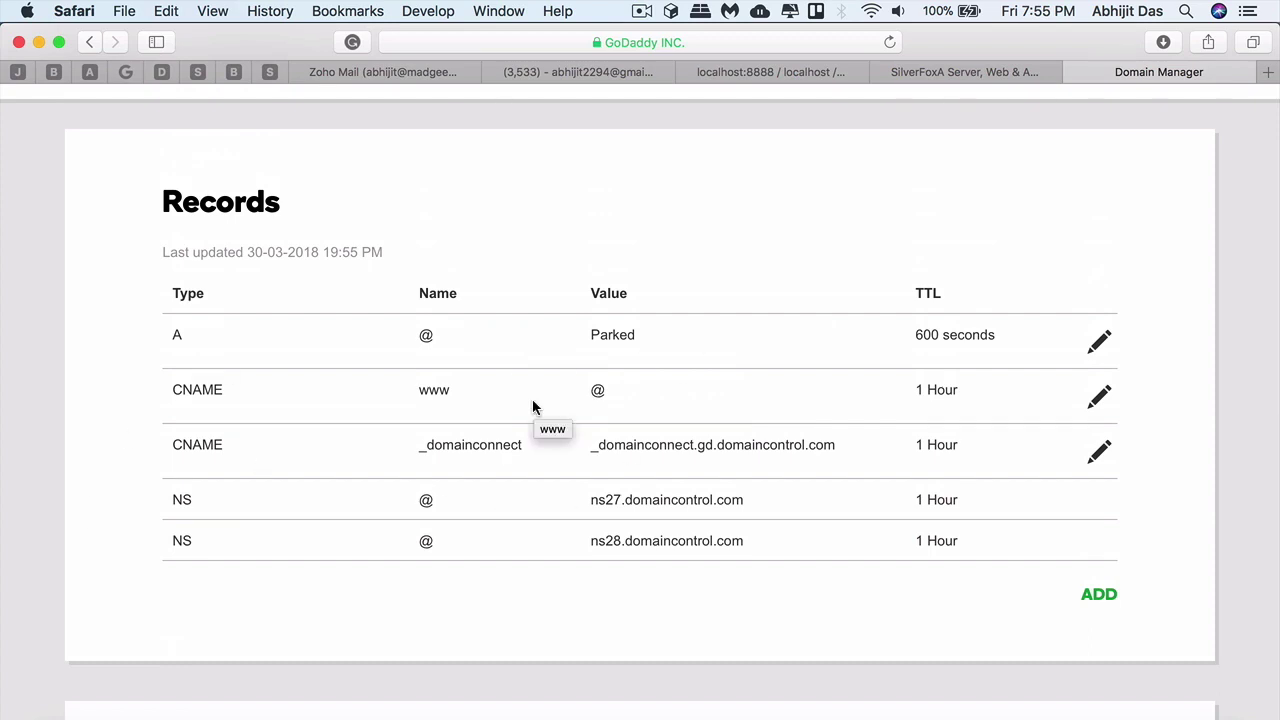
scroll(700, 505, down, 5)
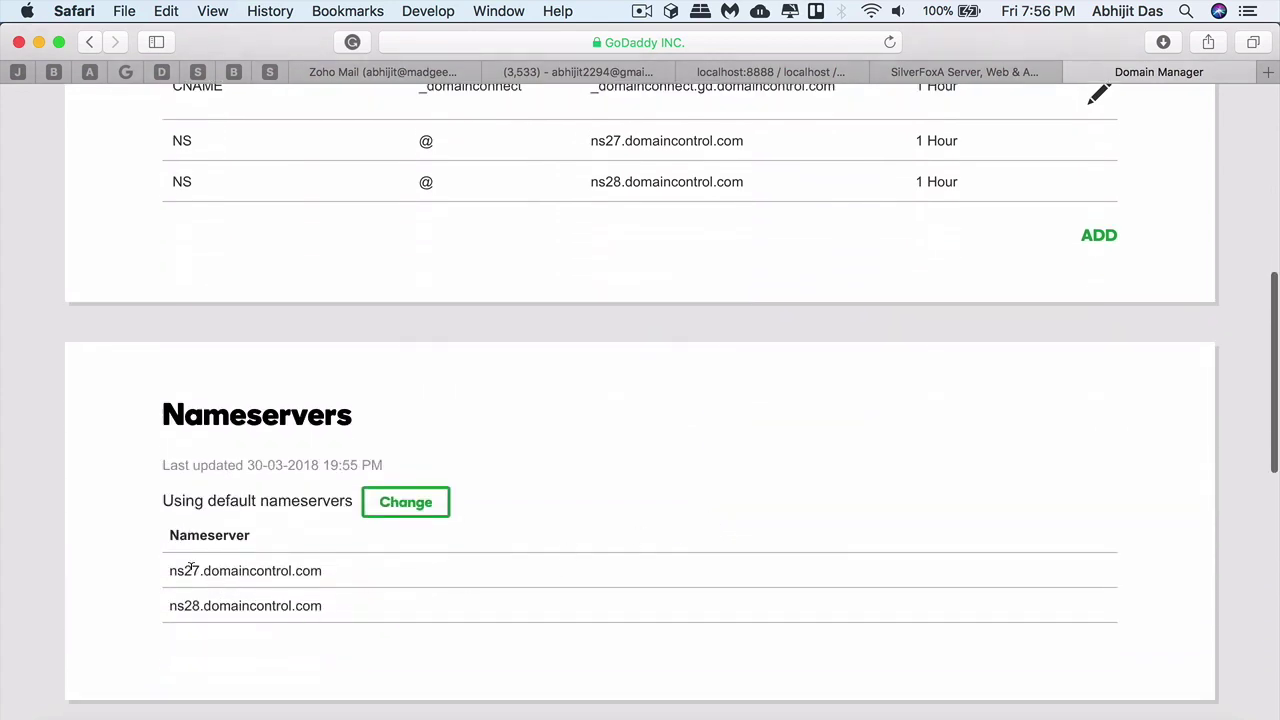
drag(164, 528, 344, 605)
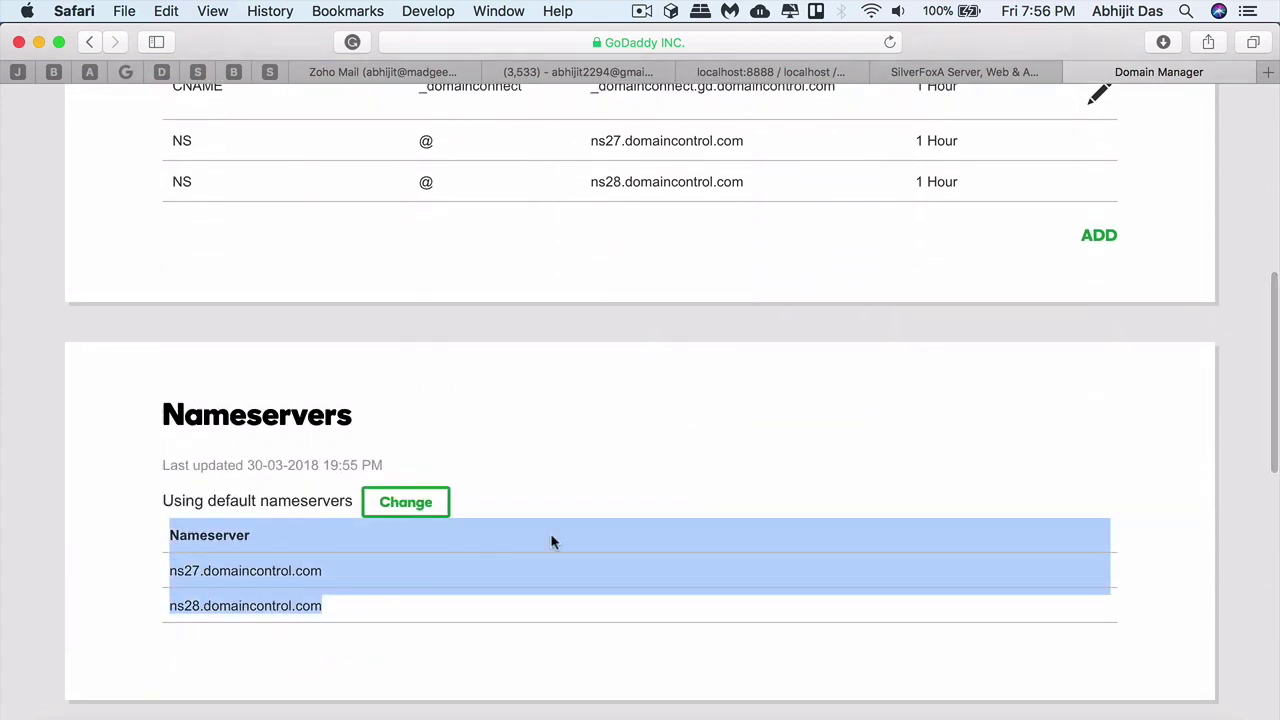
click(675, 478)
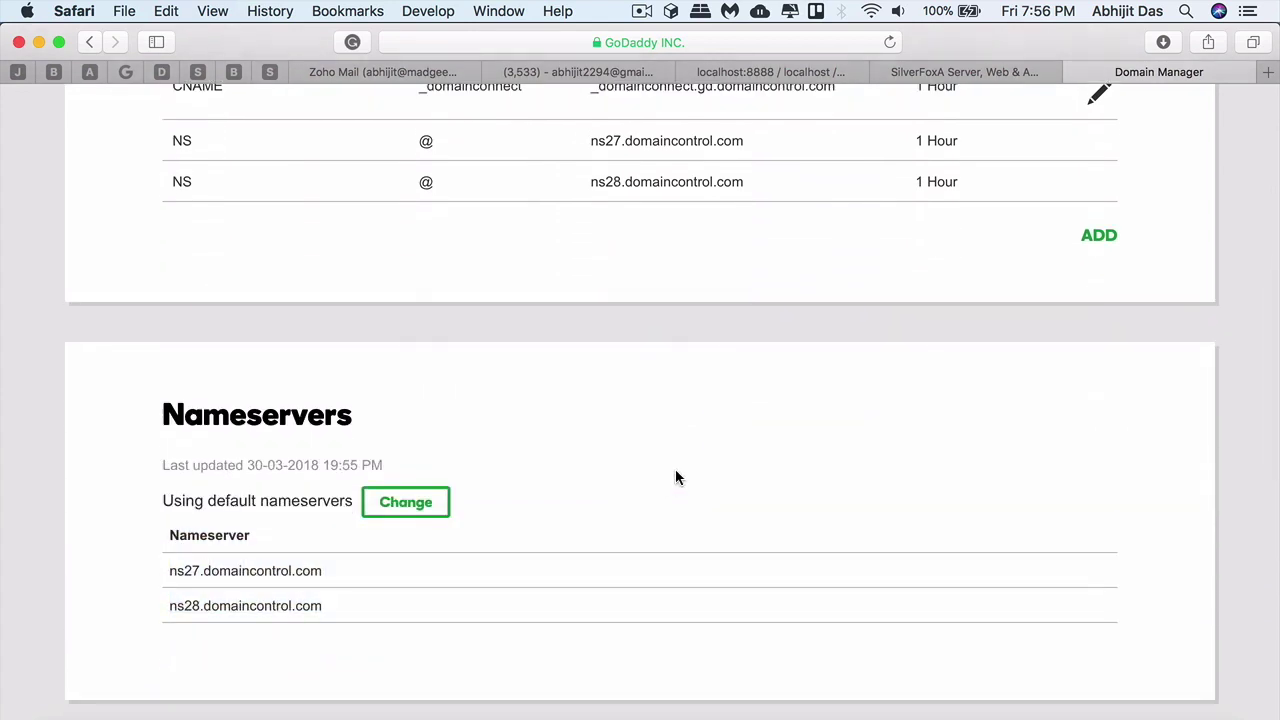
click(1267, 72)
Log in to digitalocean.com, dismiss the private networking announcement, and go to Networking.
text(digitalocean.com)
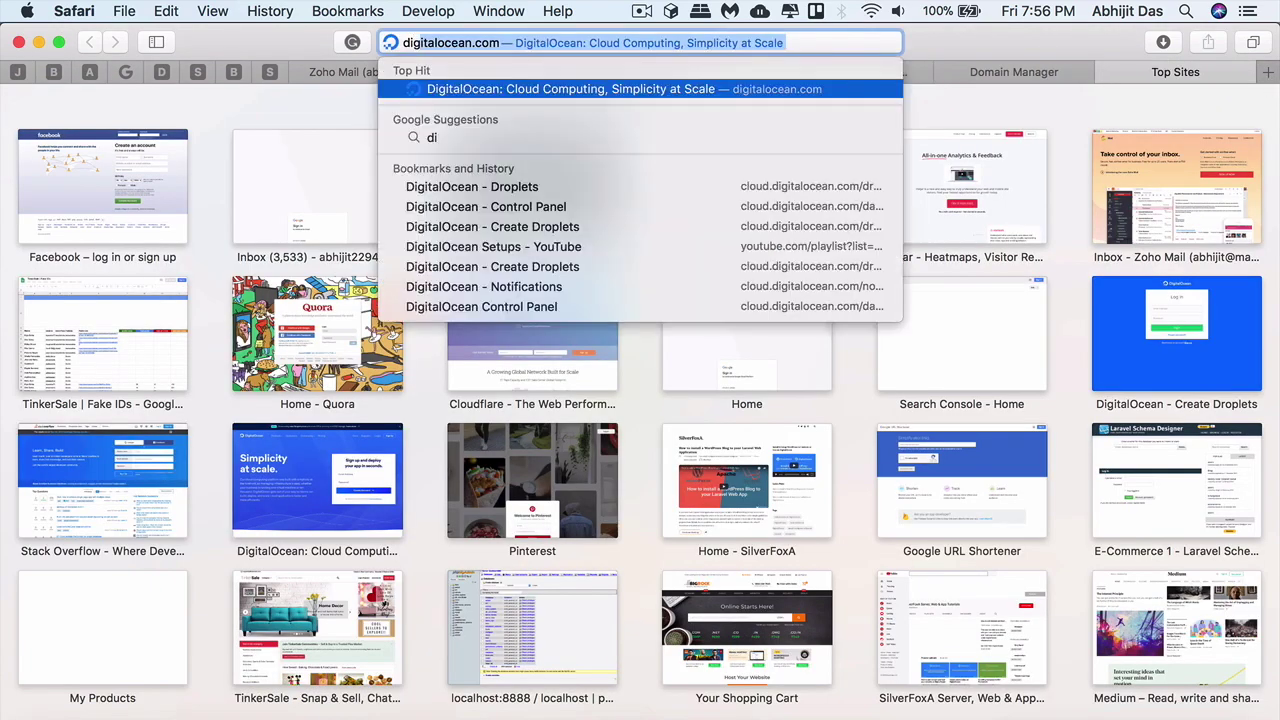
key(Return)
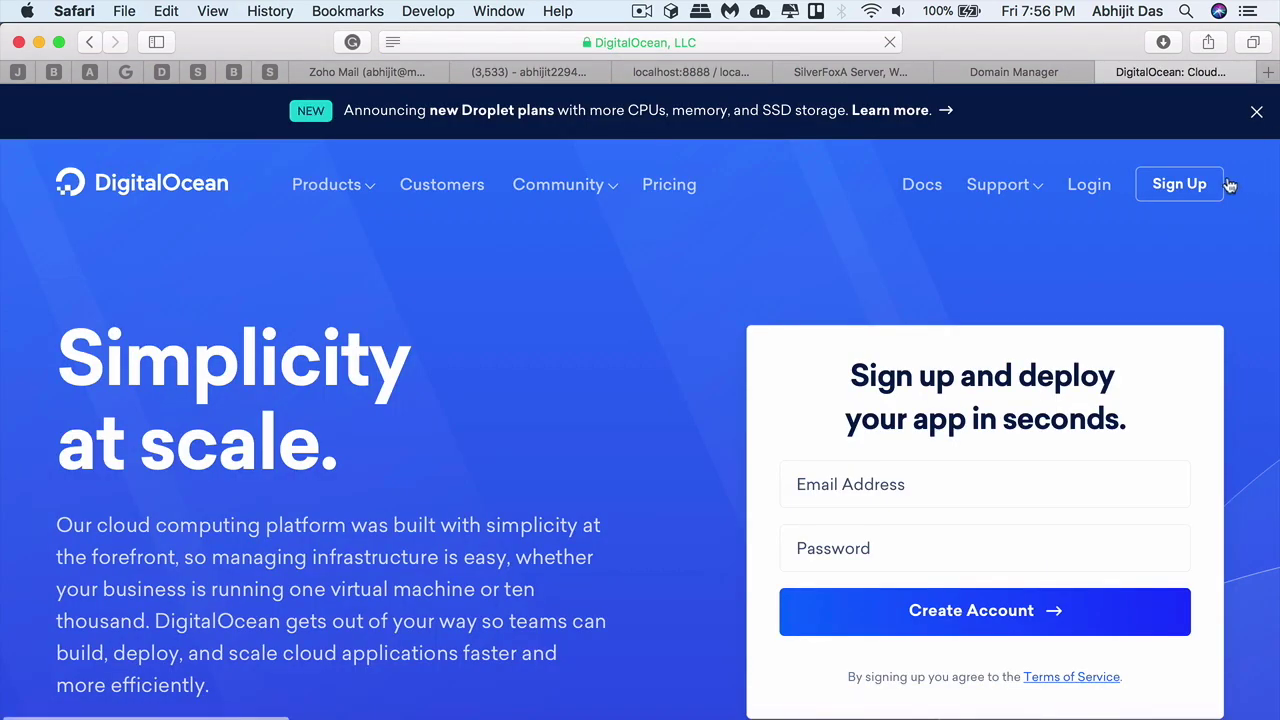
click(1073, 187)
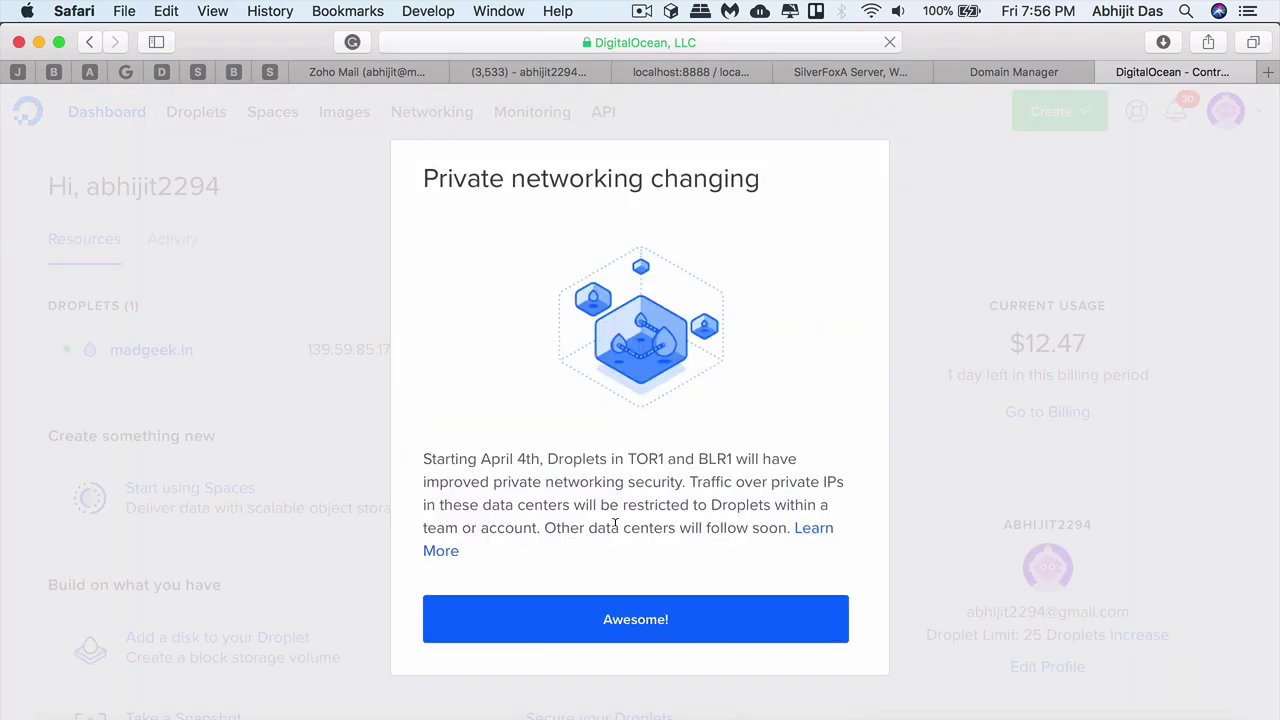
click(810, 598)
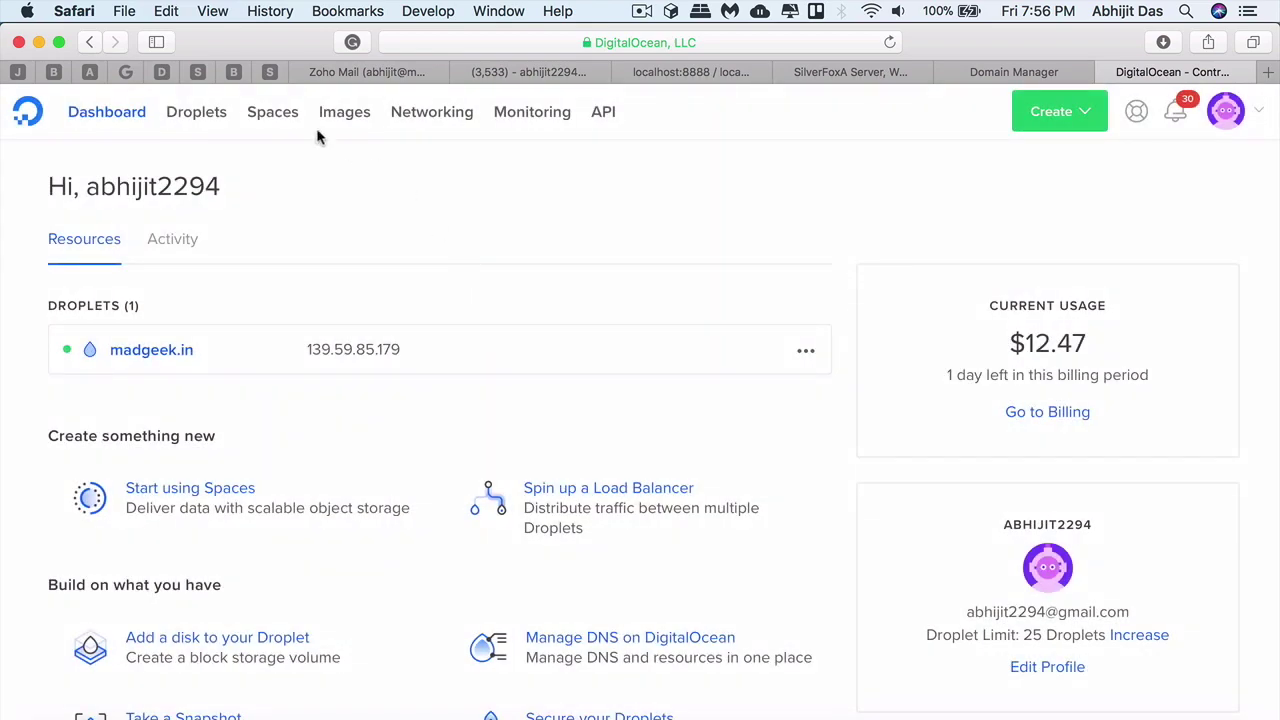
click(407, 121)
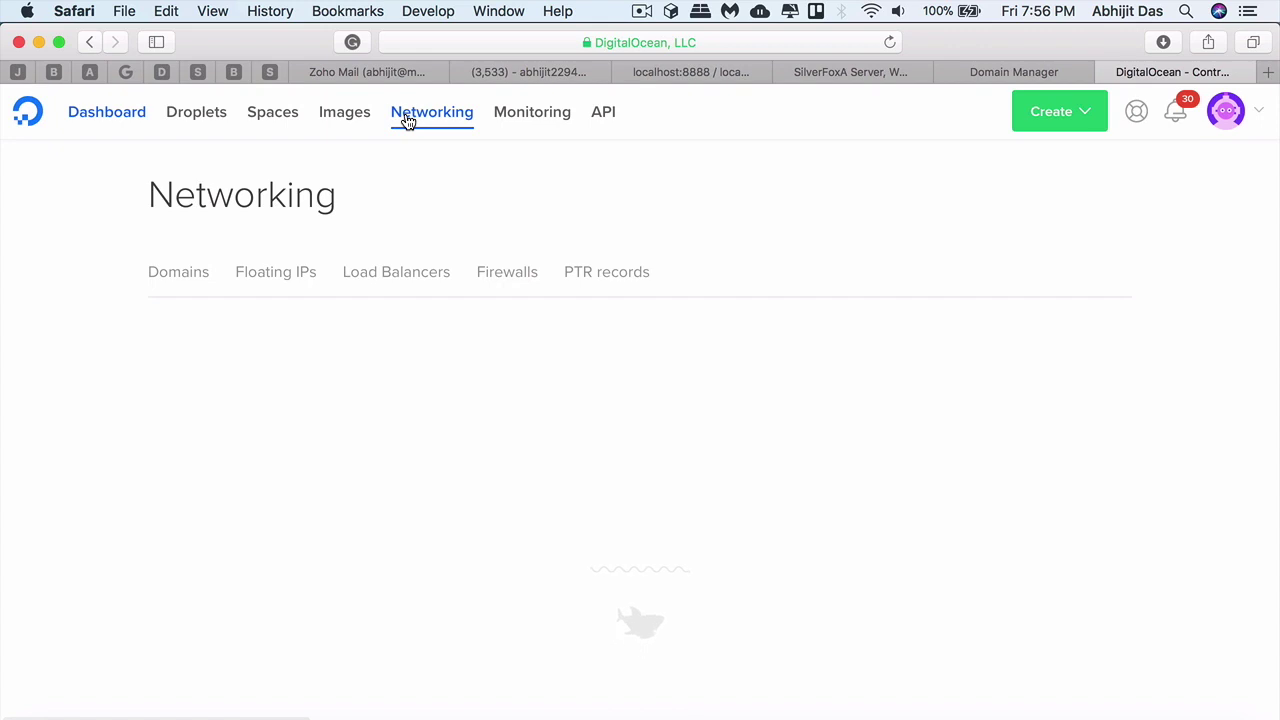
Add larawiz.com as a DigitalOcean domain and copy the ns1.digitalocean.com nameserver.
click(309, 430)
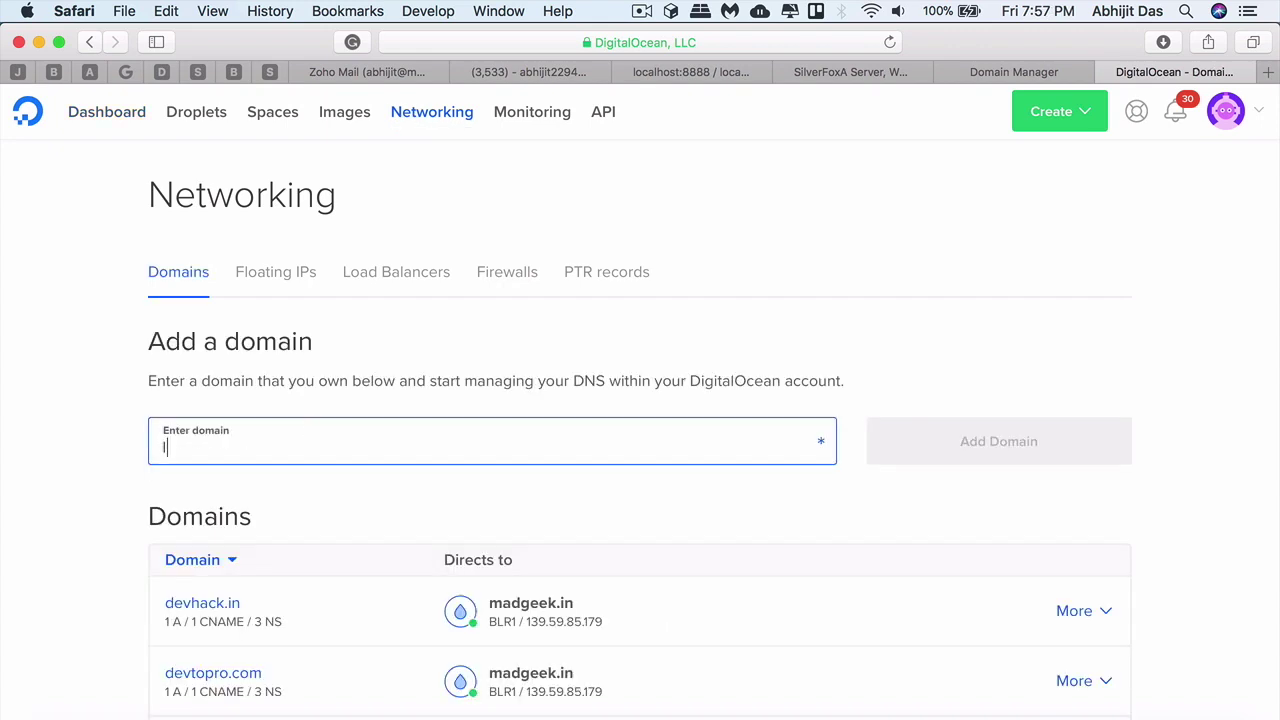
text(larawiz.com)
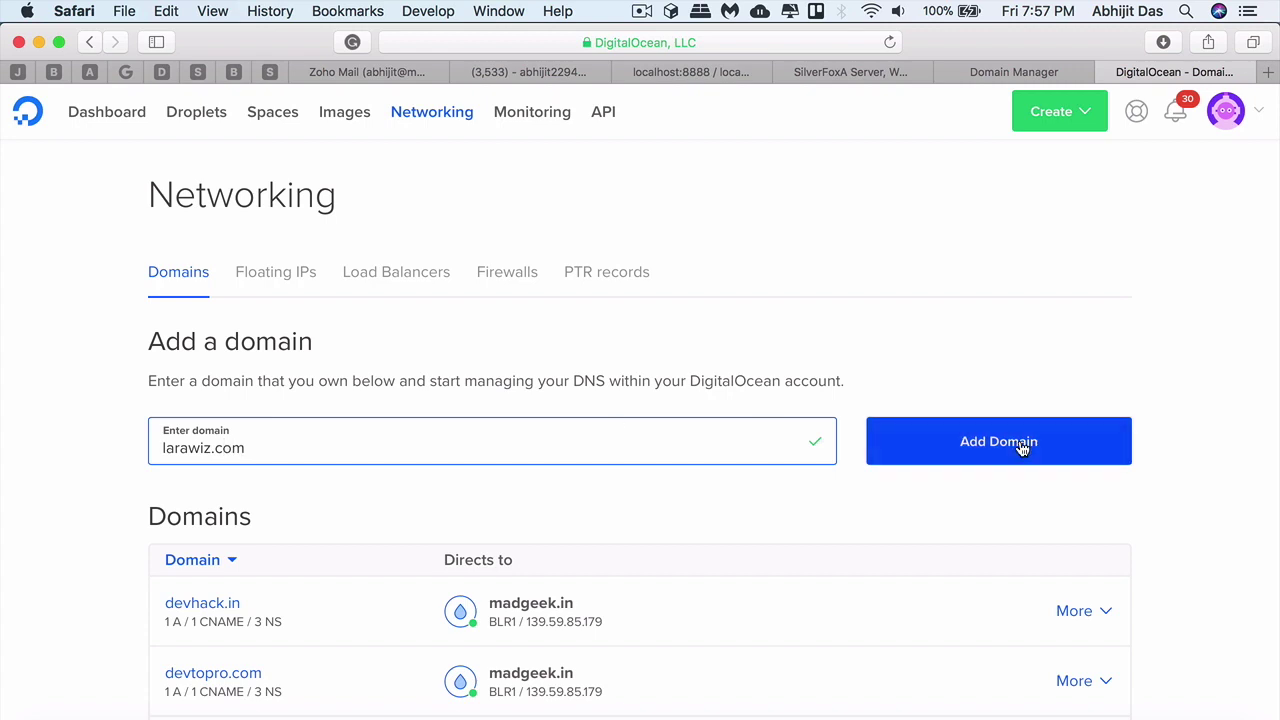
click(1019, 441)
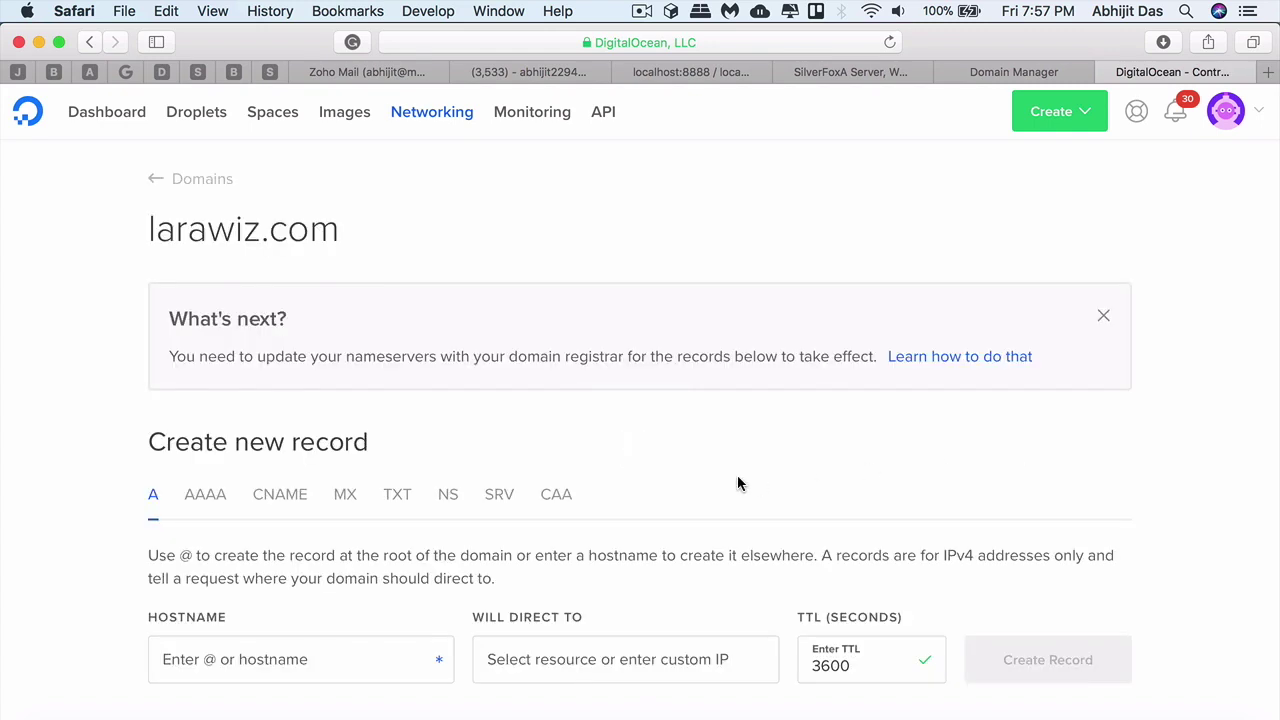
scroll(738, 483, down, 5)
scroll(402, 545, down, 3)
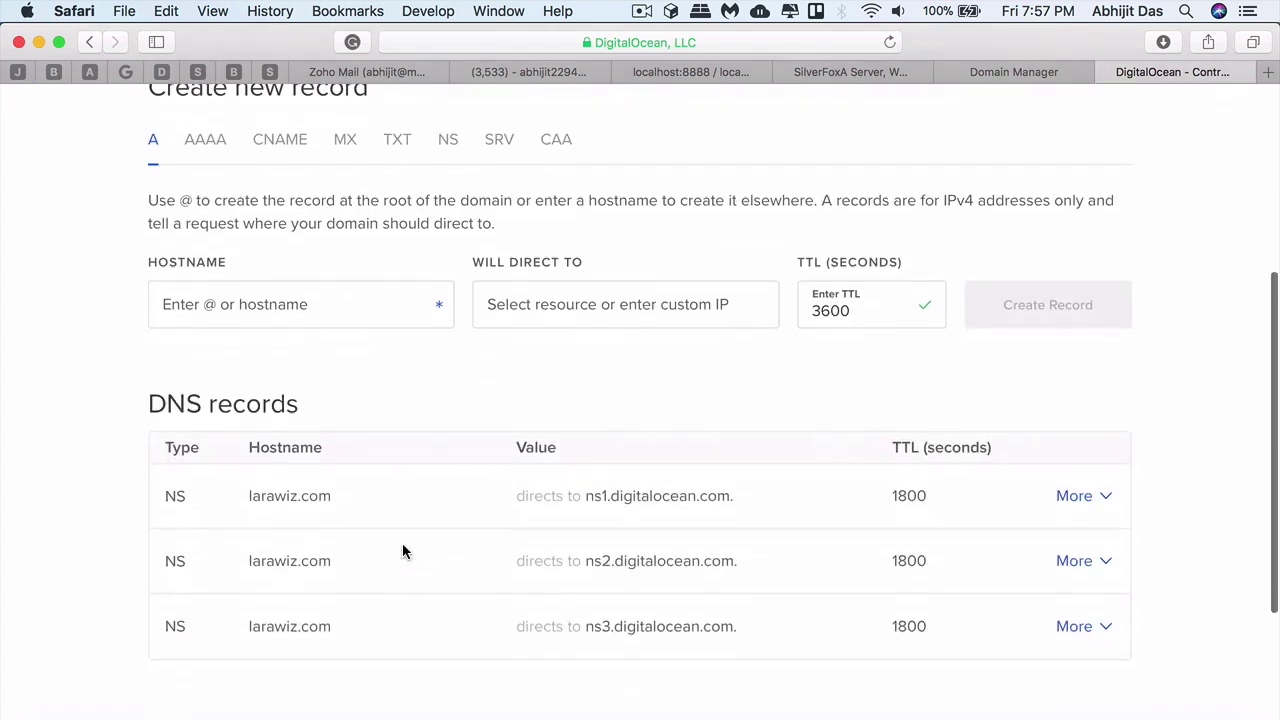
double_click(165, 482)
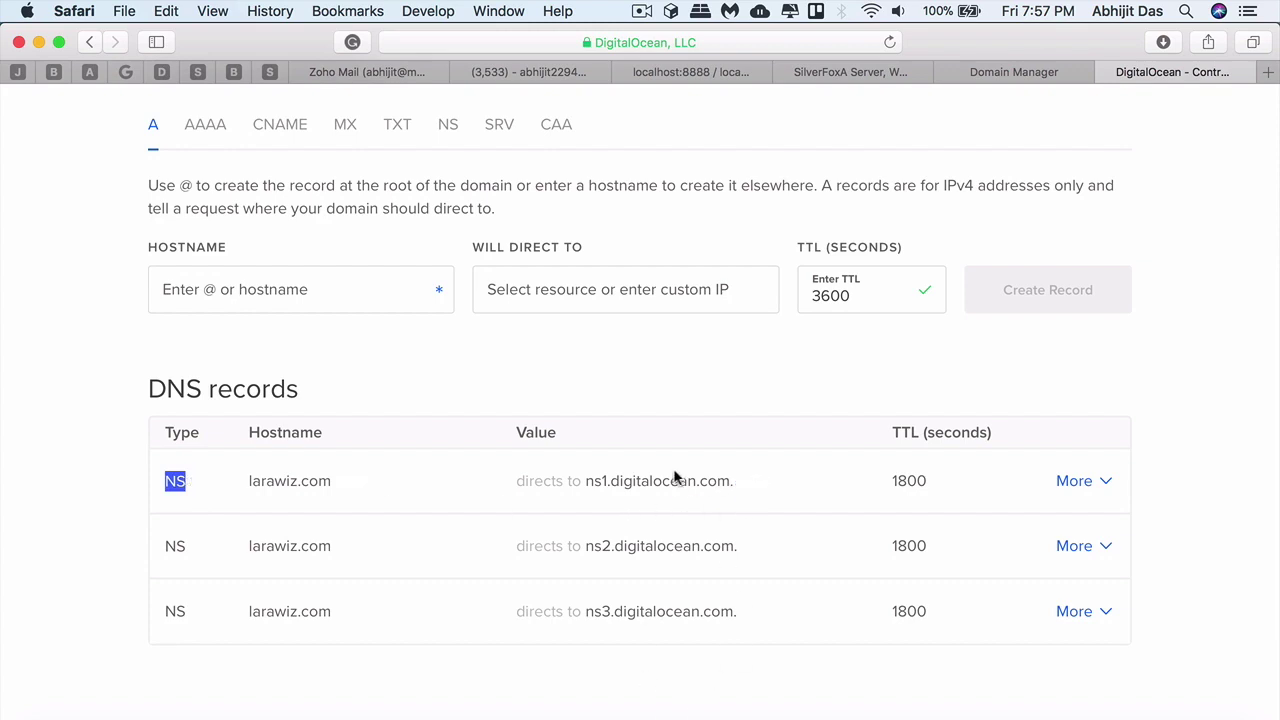
click(743, 490)
Switch larawiz.com to Custom nameservers with ns1.digitalocean.com as the first entry.
click(1012, 71)
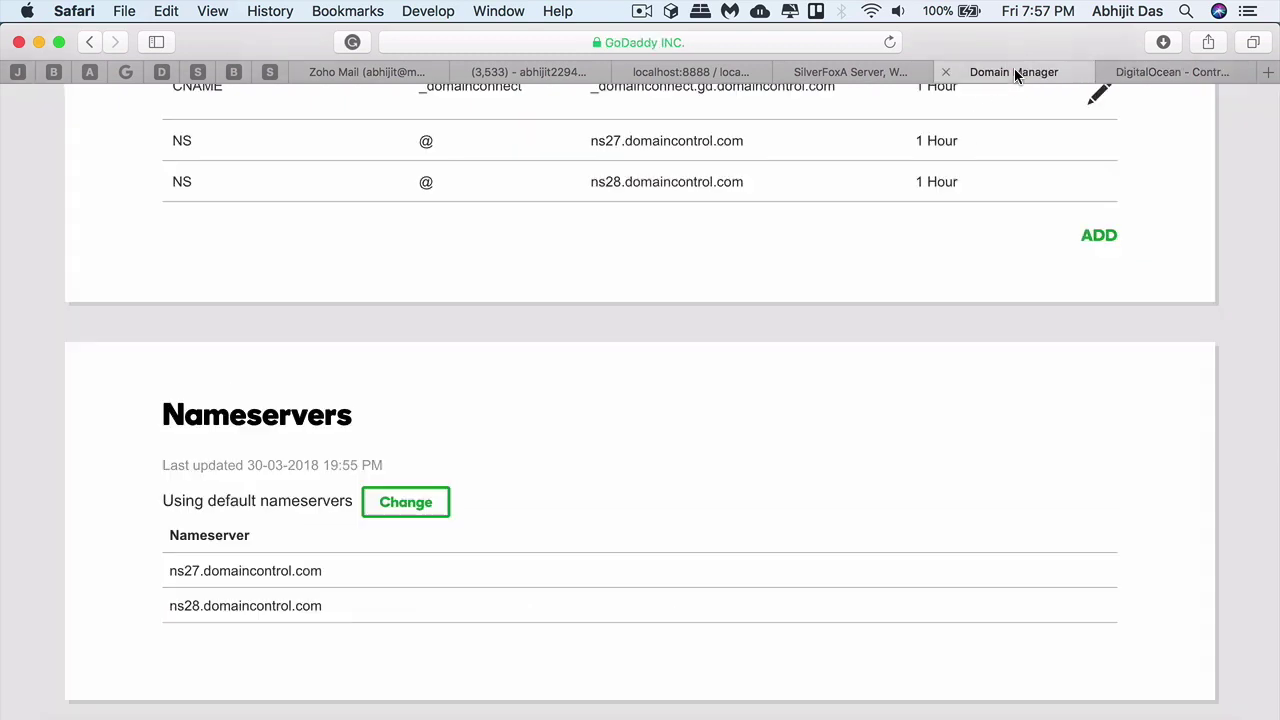
click(407, 503)
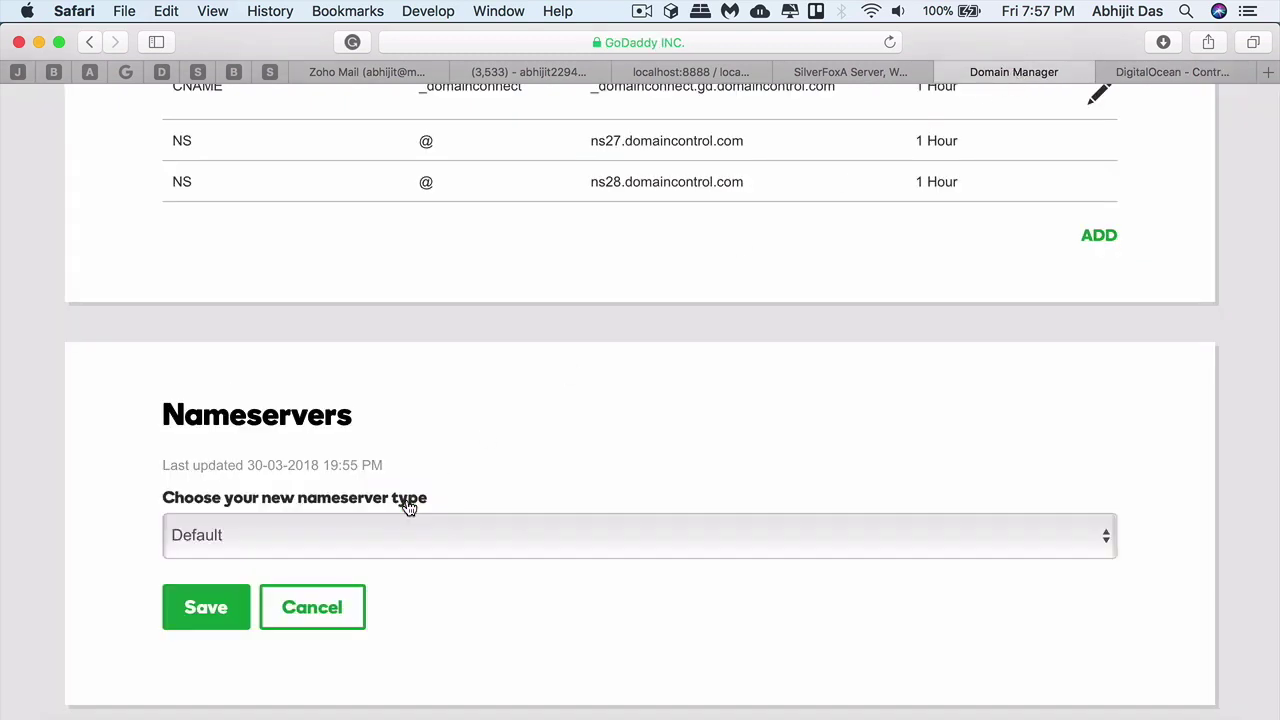
click(340, 540)
click(340, 558)
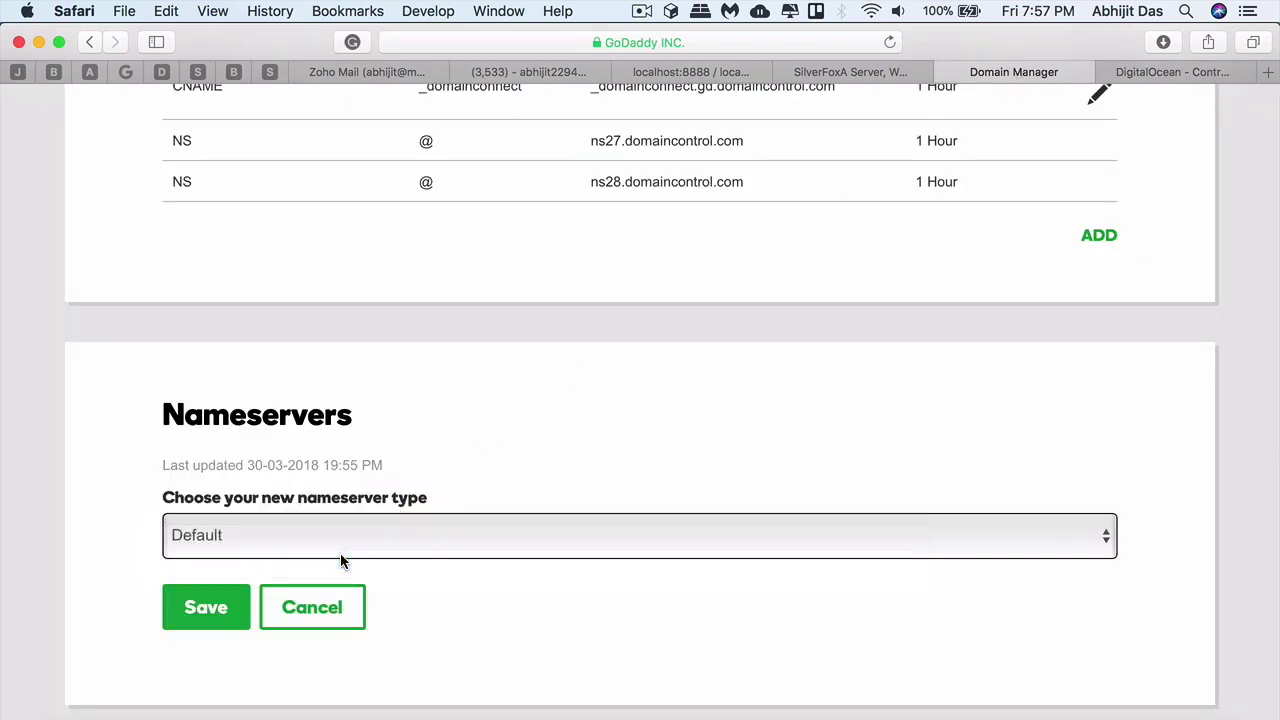
scroll(340, 553, down, 3)
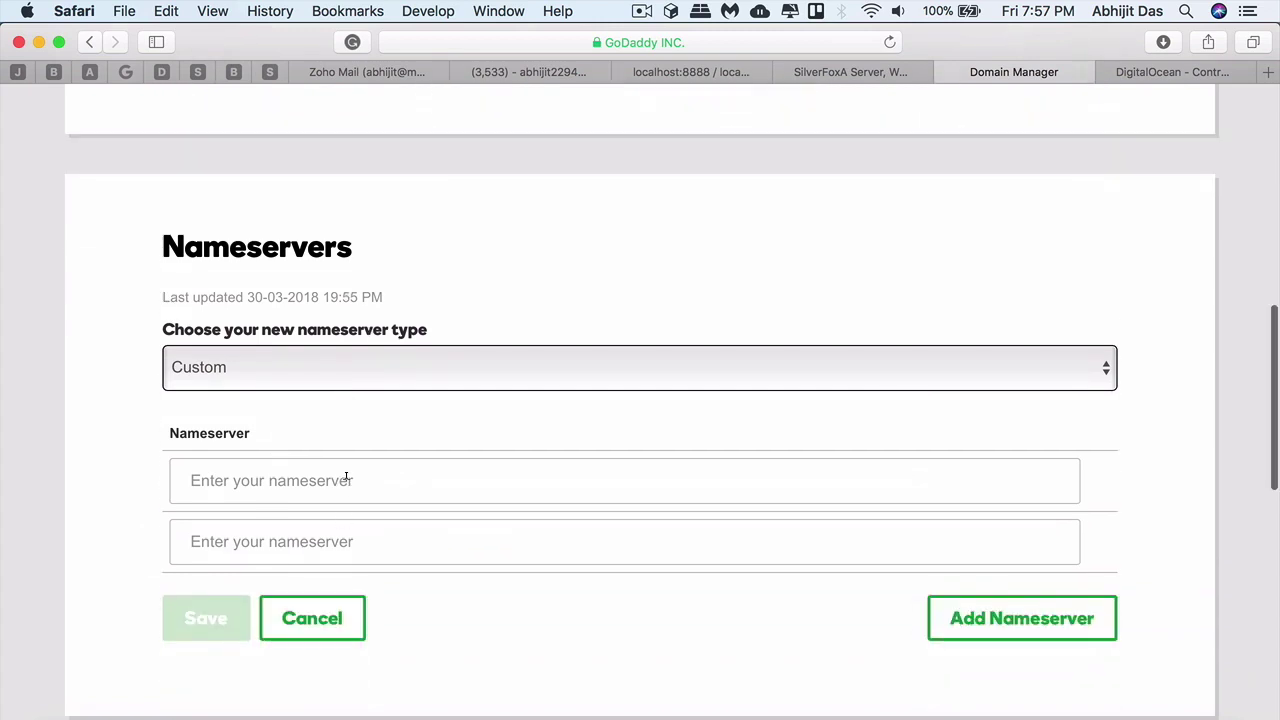
click(346, 480)
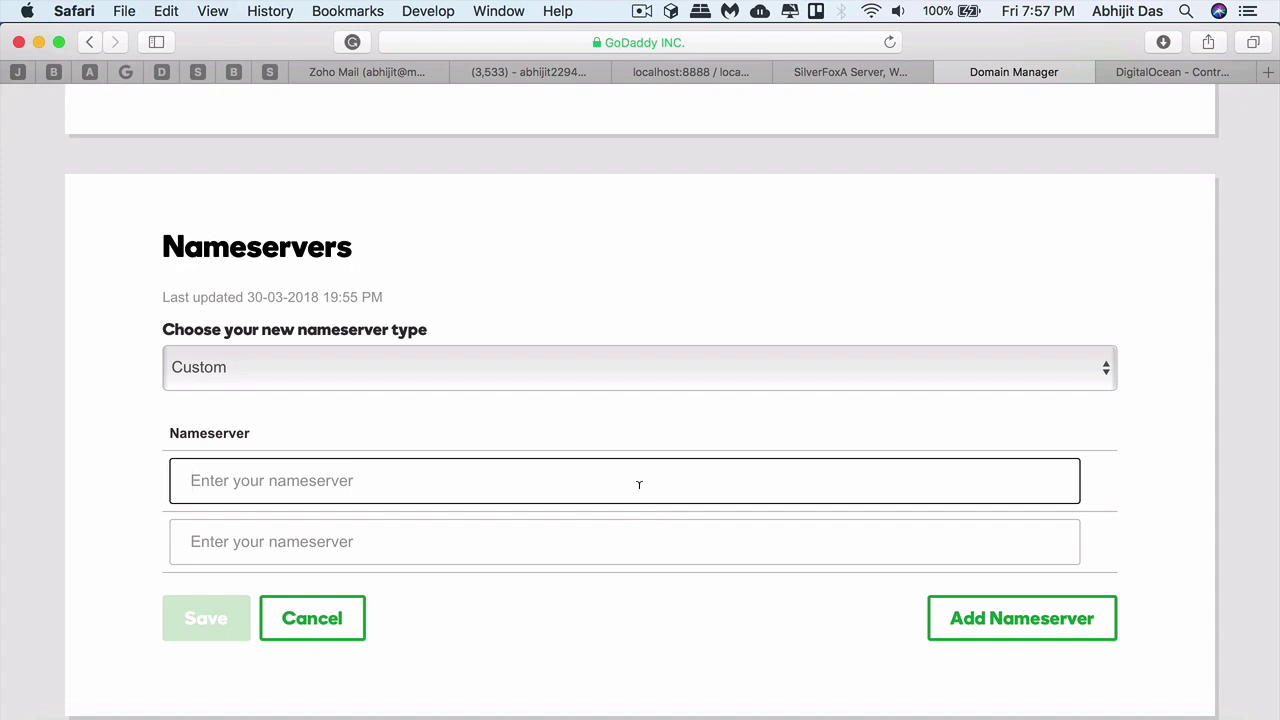
text(ns1.digitalocean.com.)
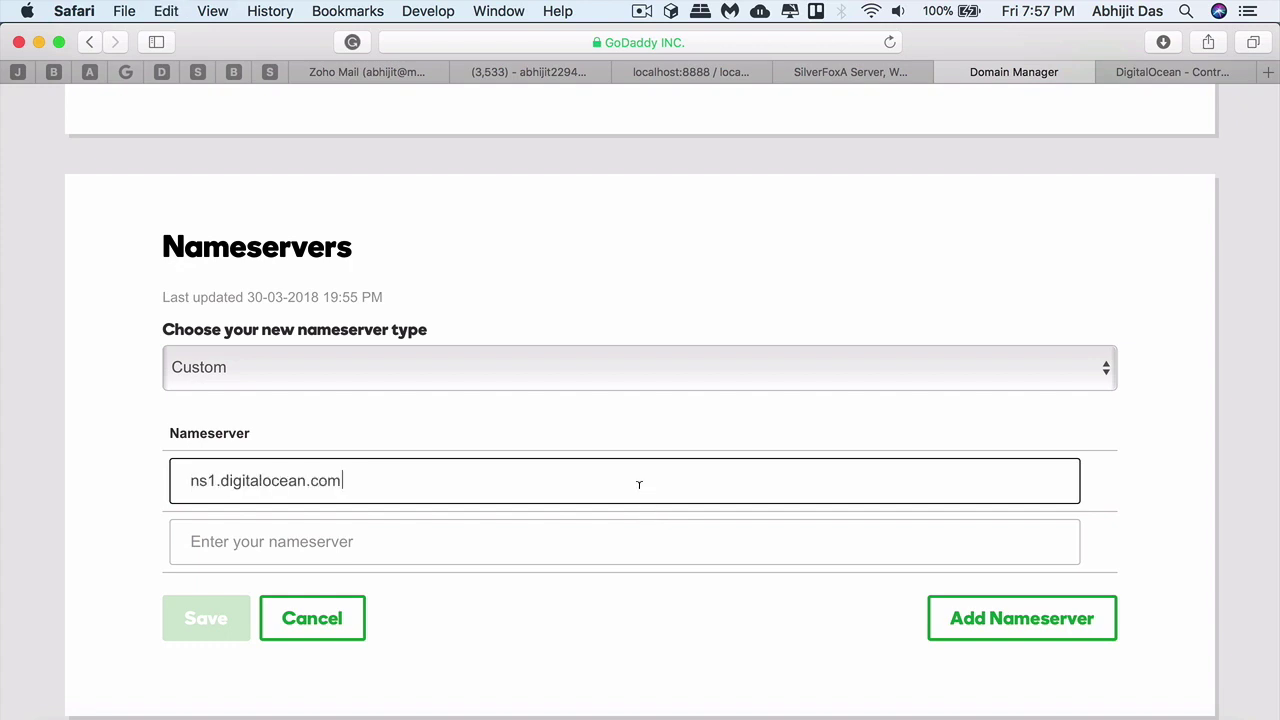
Enter ns2.digitalocean.com as the second nameserver.
click(1143, 74)
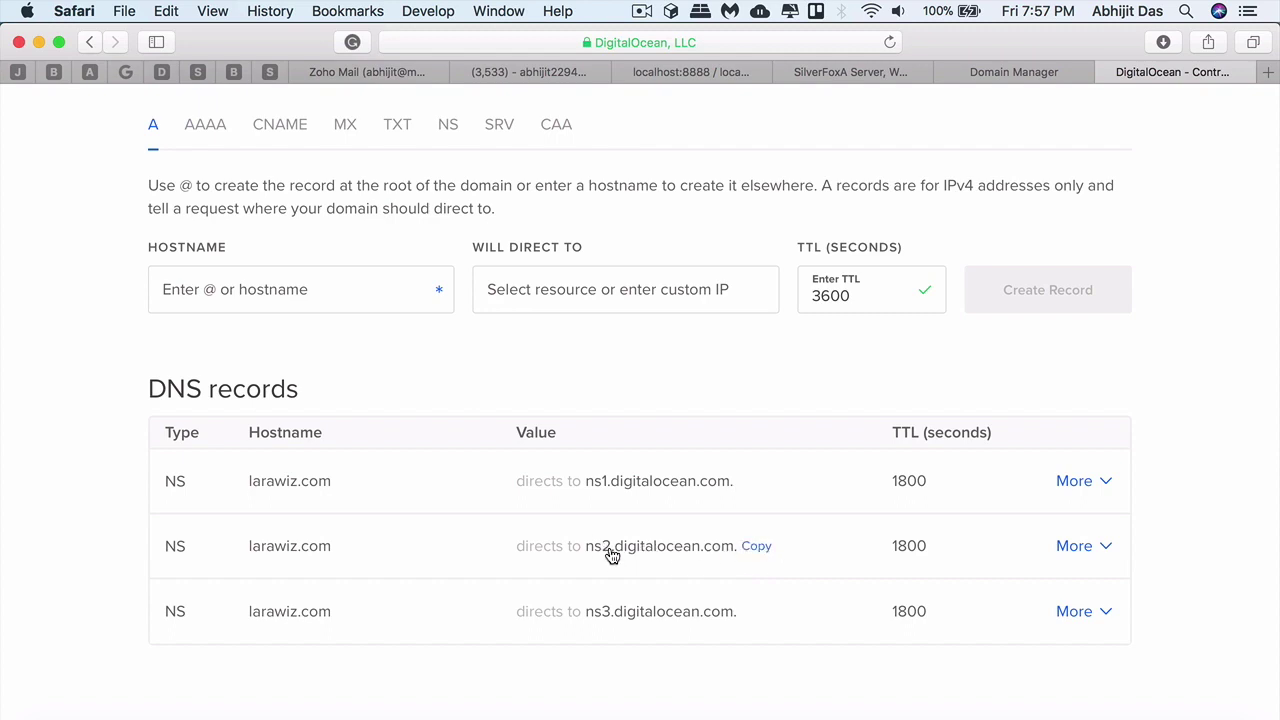
click(1014, 73)
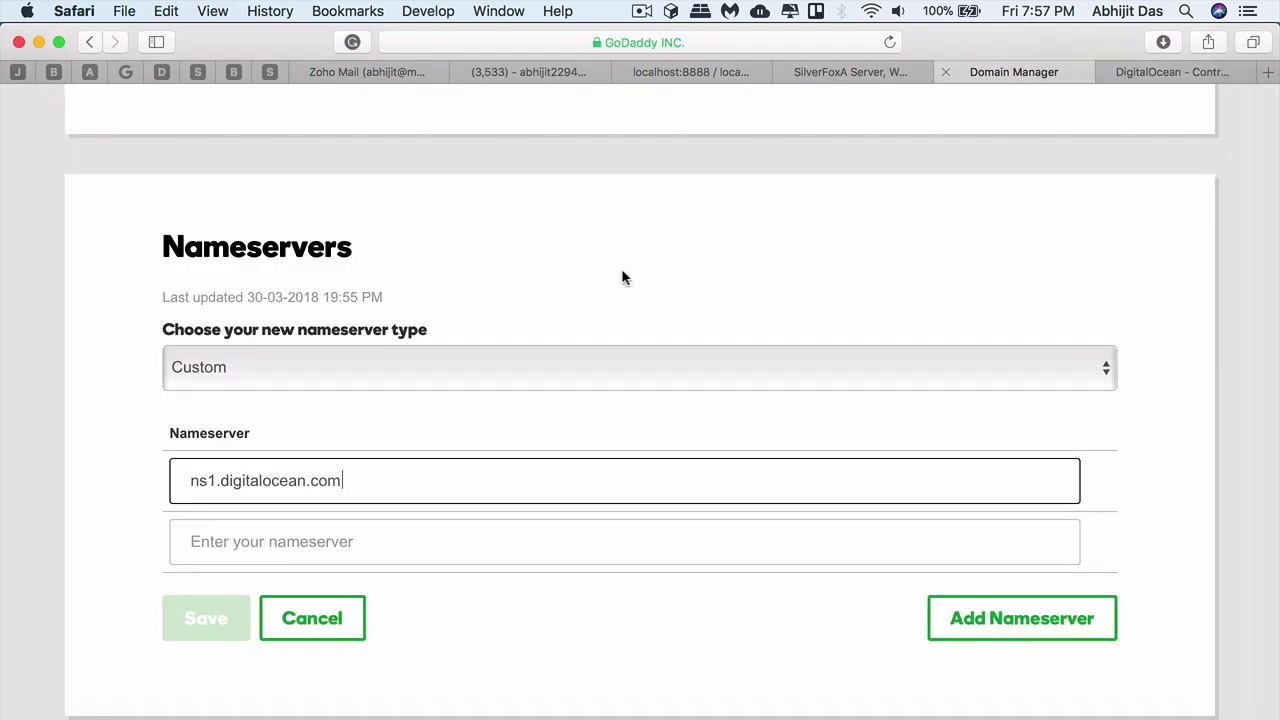
click(258, 547)
text(ns1.digitalocean.com.)
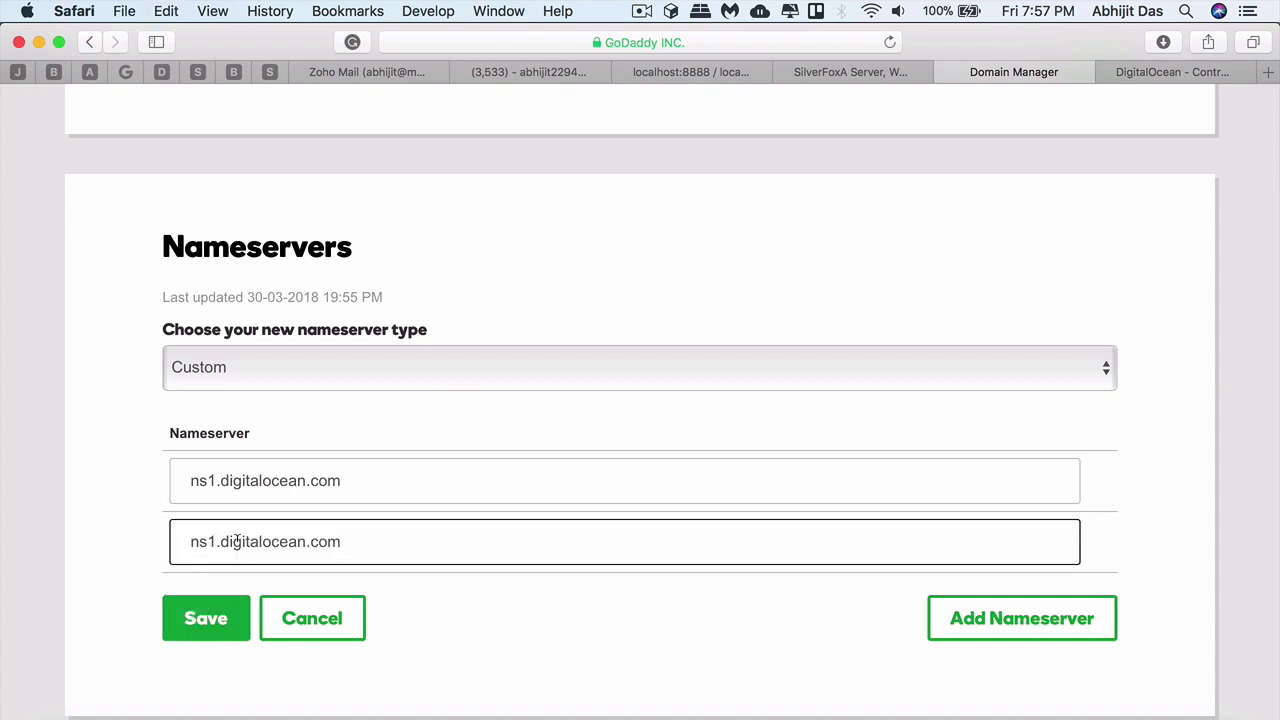
click(217, 541)
key(BackSpace)
text(2)
key(super+a)
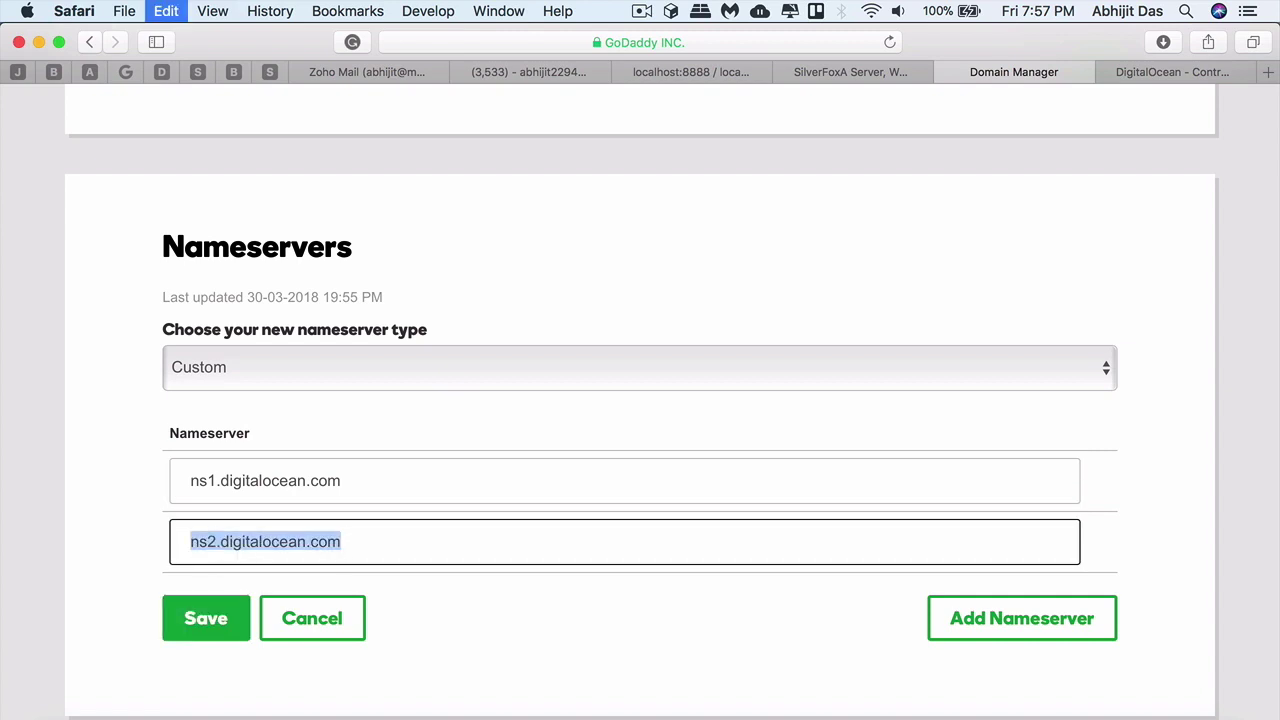
key(super+c)
Add ns3.digitalocean.com as the third nameserver and save.
click(971, 616)
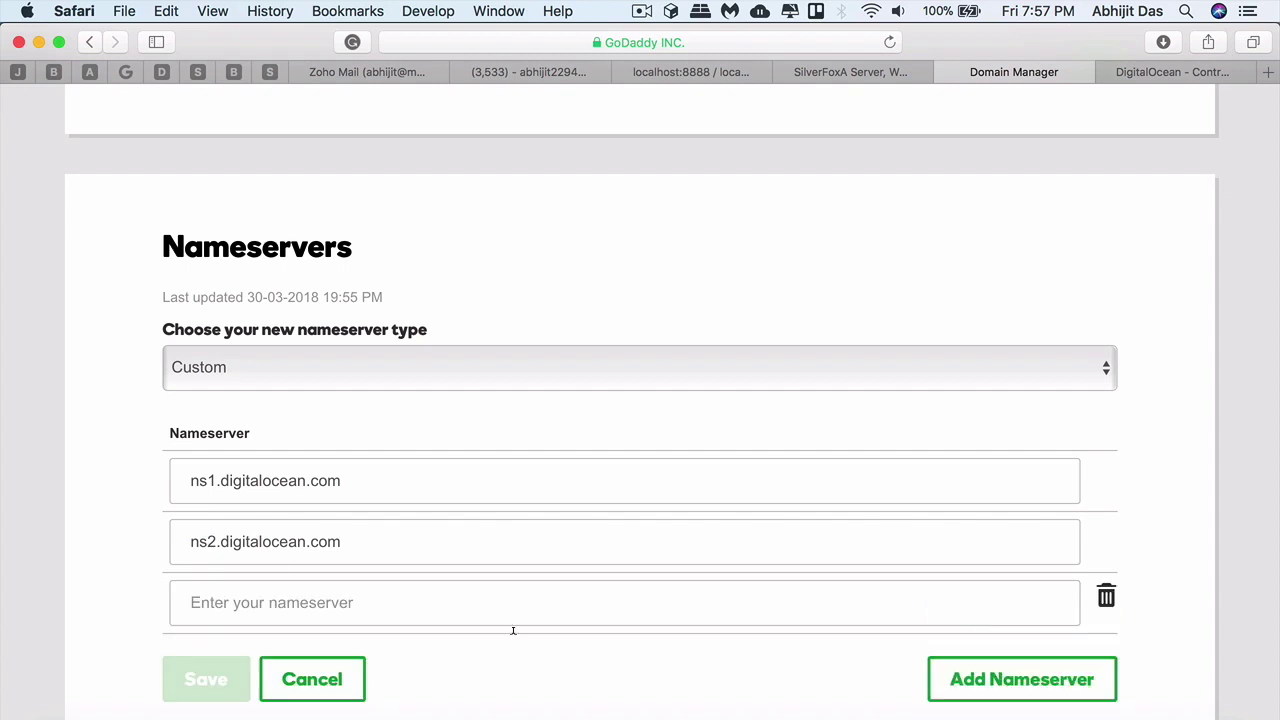
click(230, 602)
key(super+v)
click(215, 600)
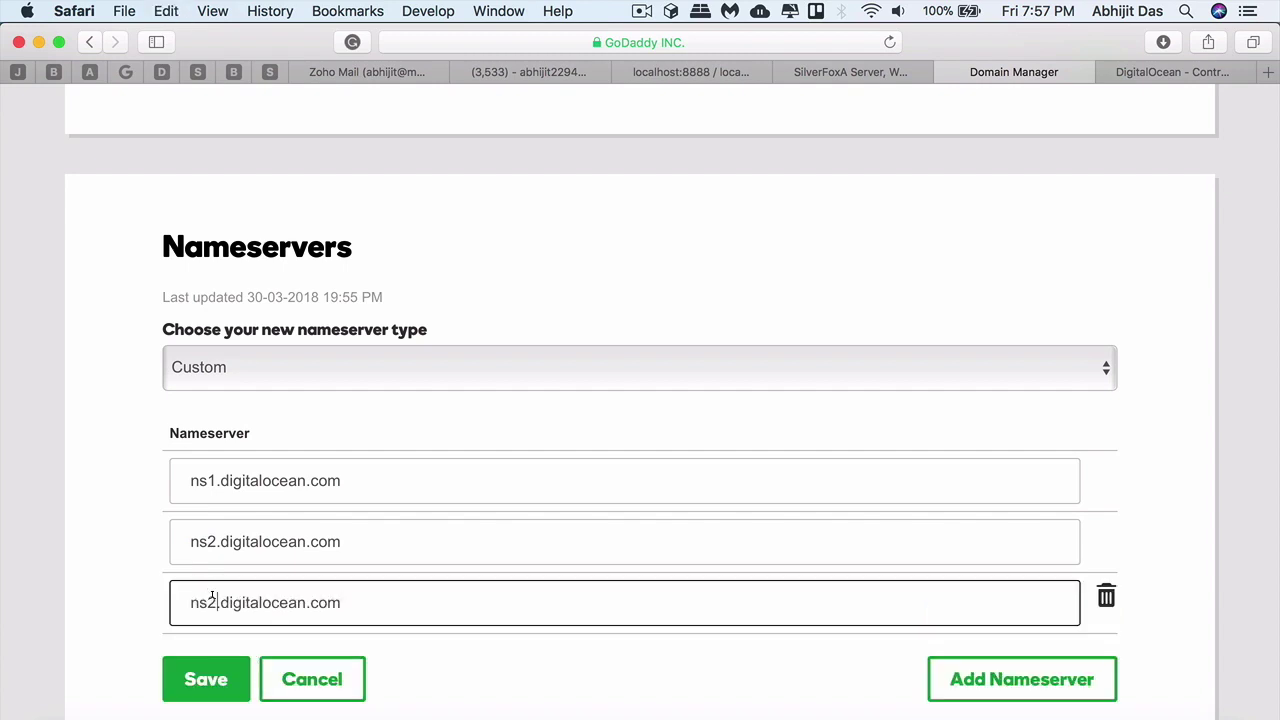
key(BackSpace)
text(3)
click(200, 674)
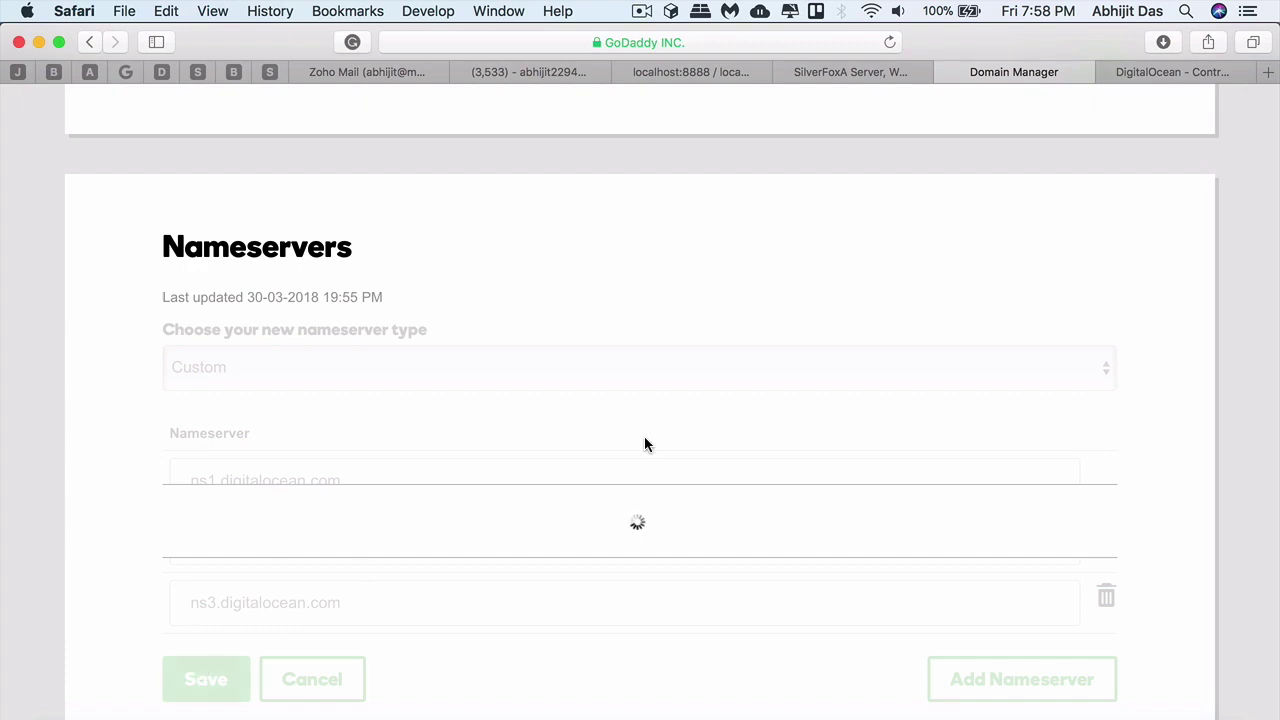
Launch Tor Browser from Spotlight search.
scroll(680, 340, down, 10)
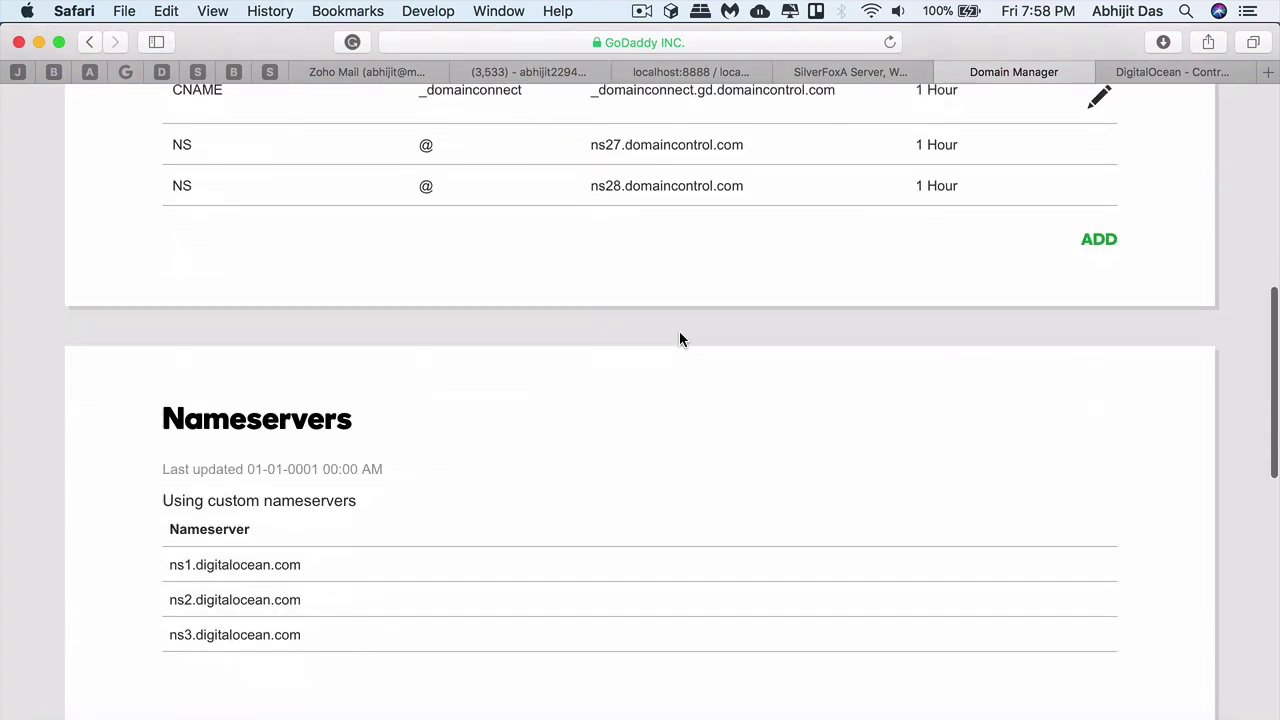
key(super+space)
text(ta)
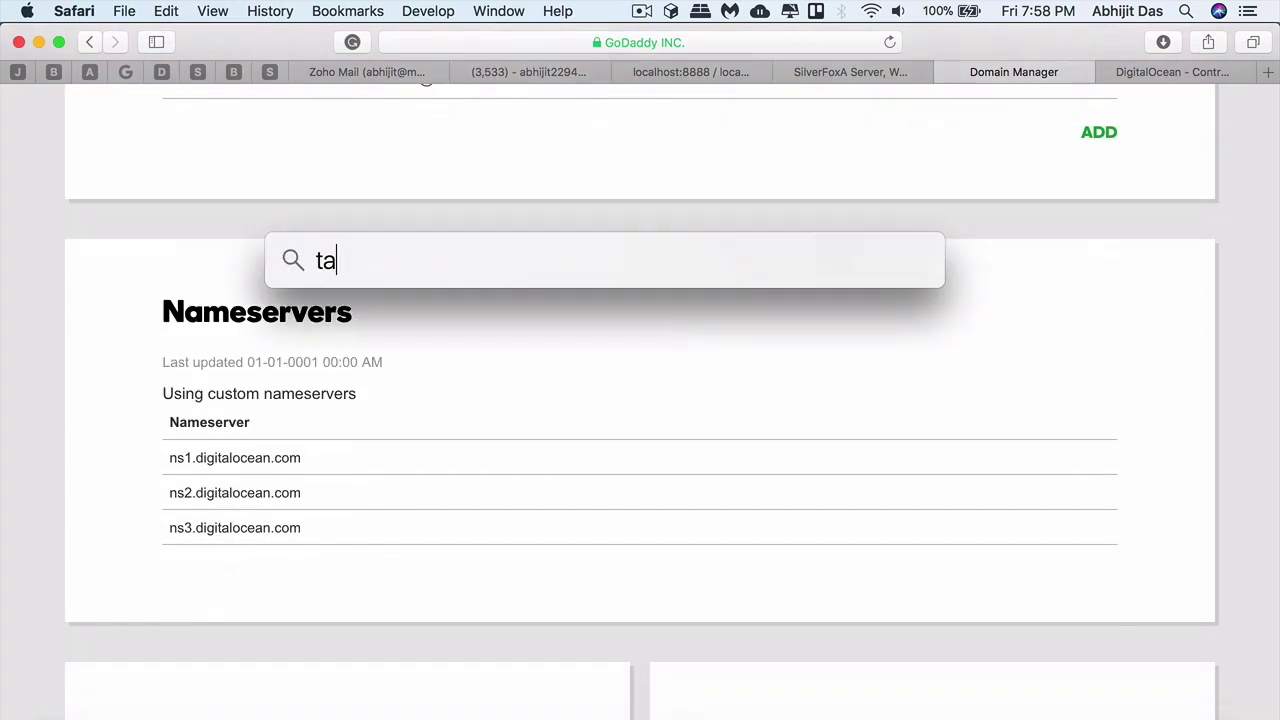
key(BackSpace)
text(or)
key(Return)
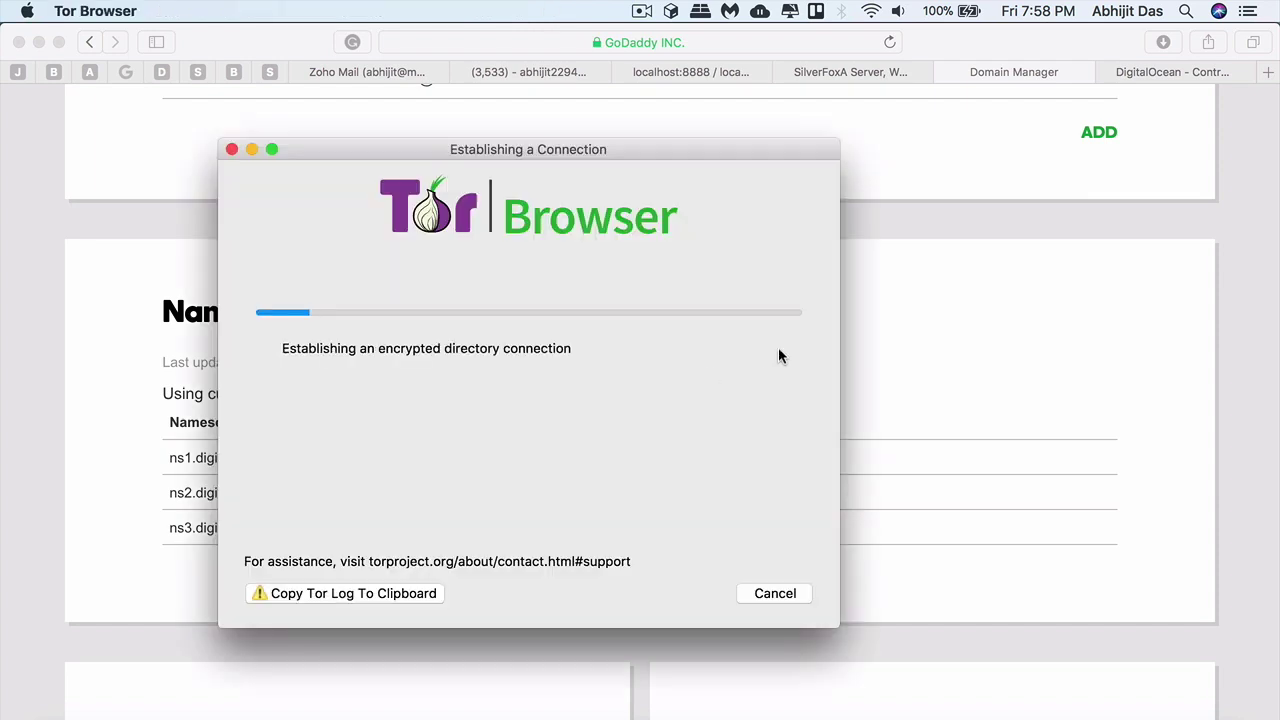
Return to the GoDaddy larawiz.com domain page in Safari.
click(1056, 291)
scroll(1056, 291, down, 5)
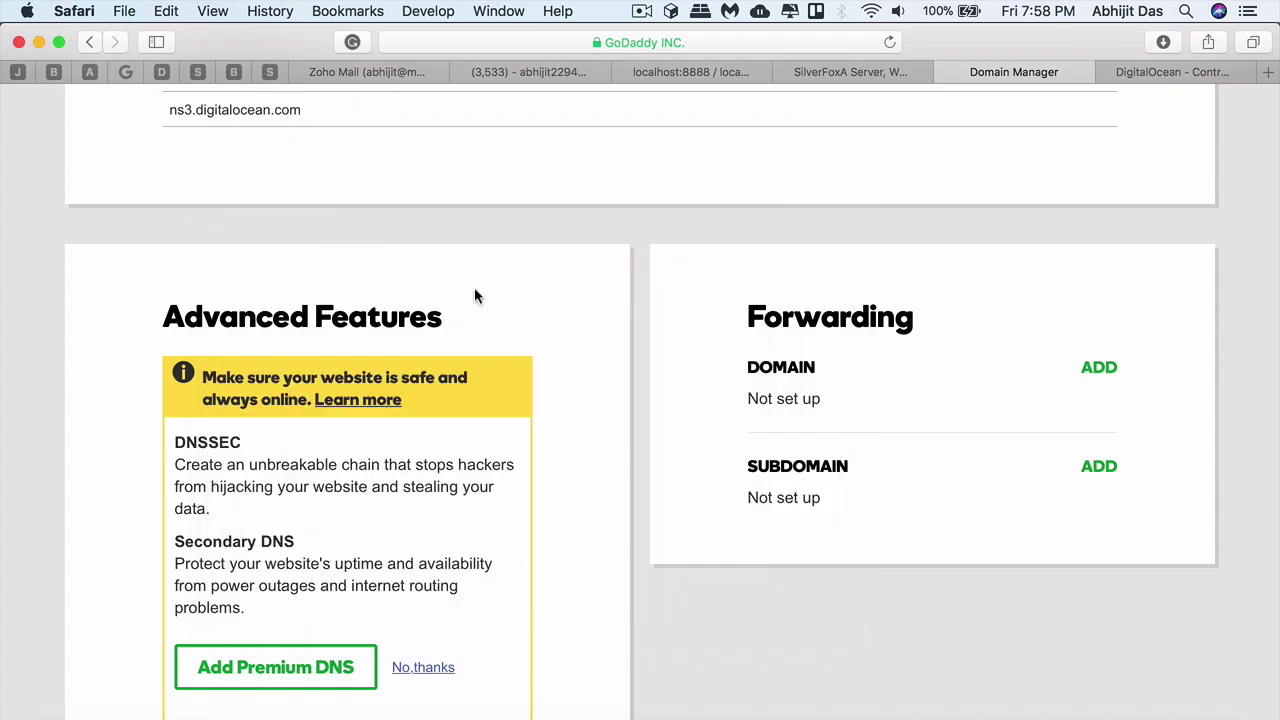
Check GoDaddy's Records section, then return to DigitalOcean's larawiz.com DNS records.
scroll(474, 293, down, 3)
scroll(477, 293, up, 10)
scroll(477, 293, down, 3)
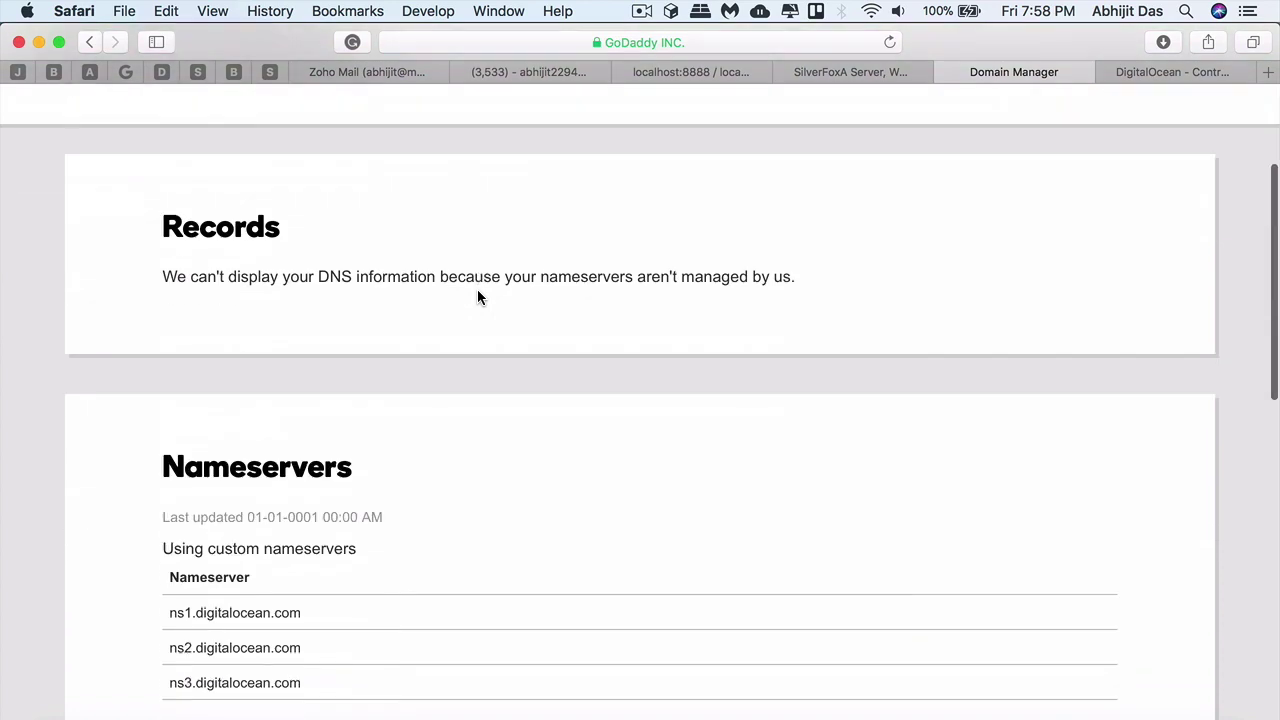
scroll(477, 294, down, 2)
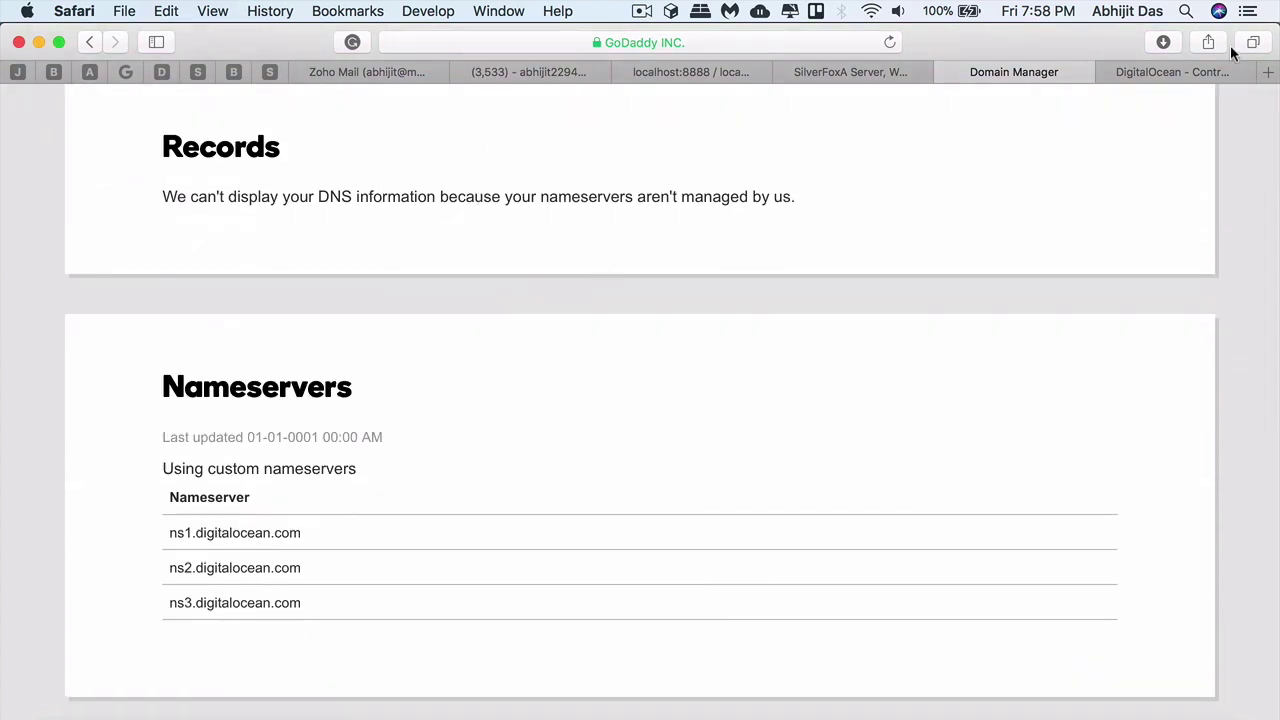
click(1194, 68)
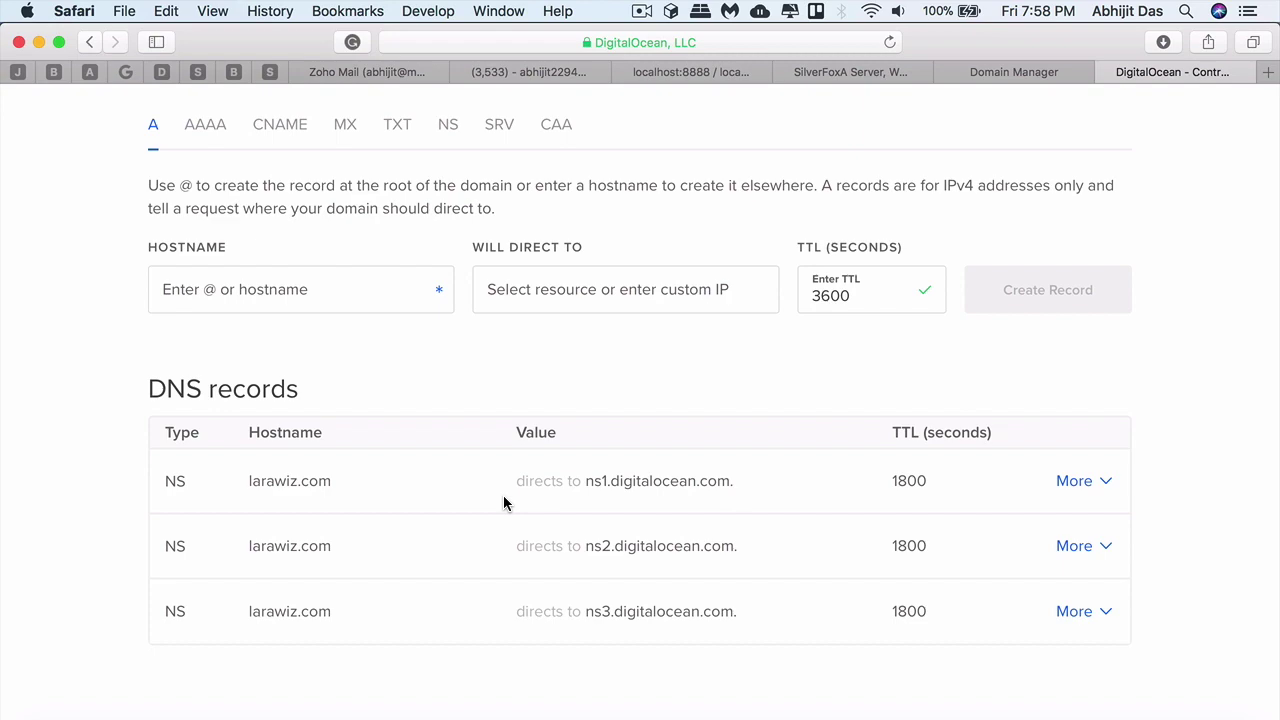
Choose Droplets from the Create menu at the top of the larawiz.com page.
scroll(503, 503, up, 8)
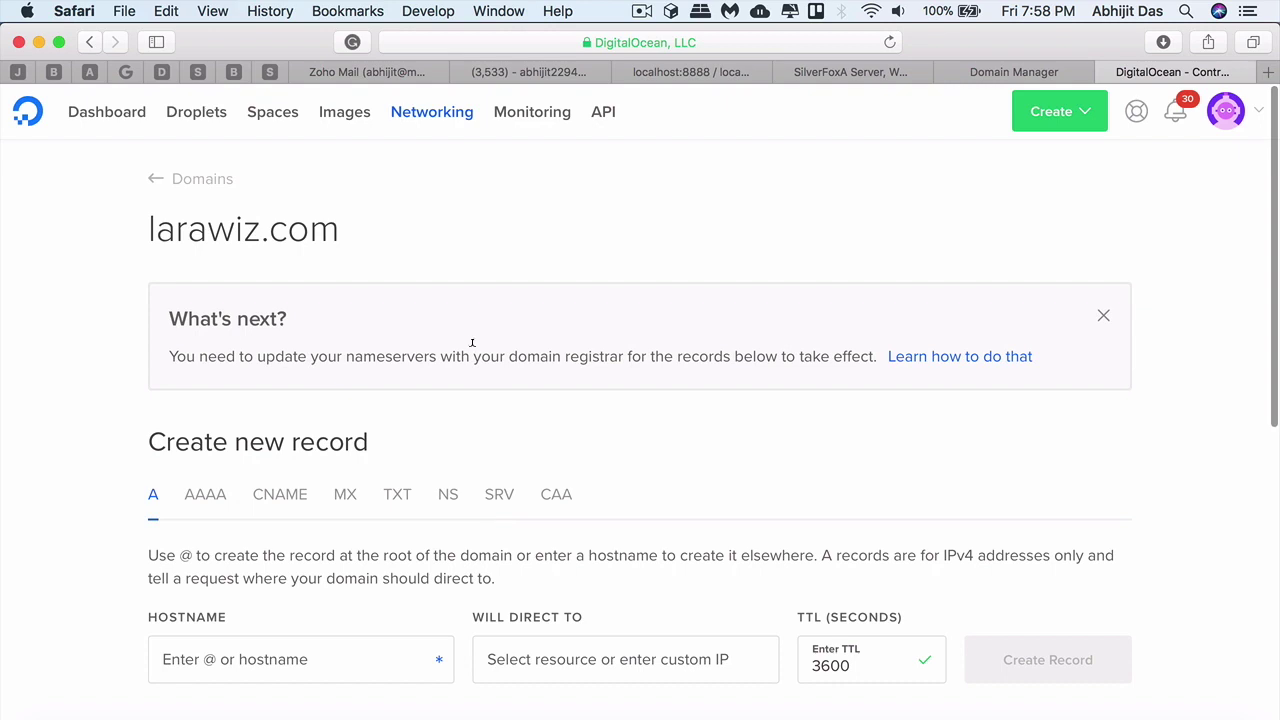
click(1079, 122)
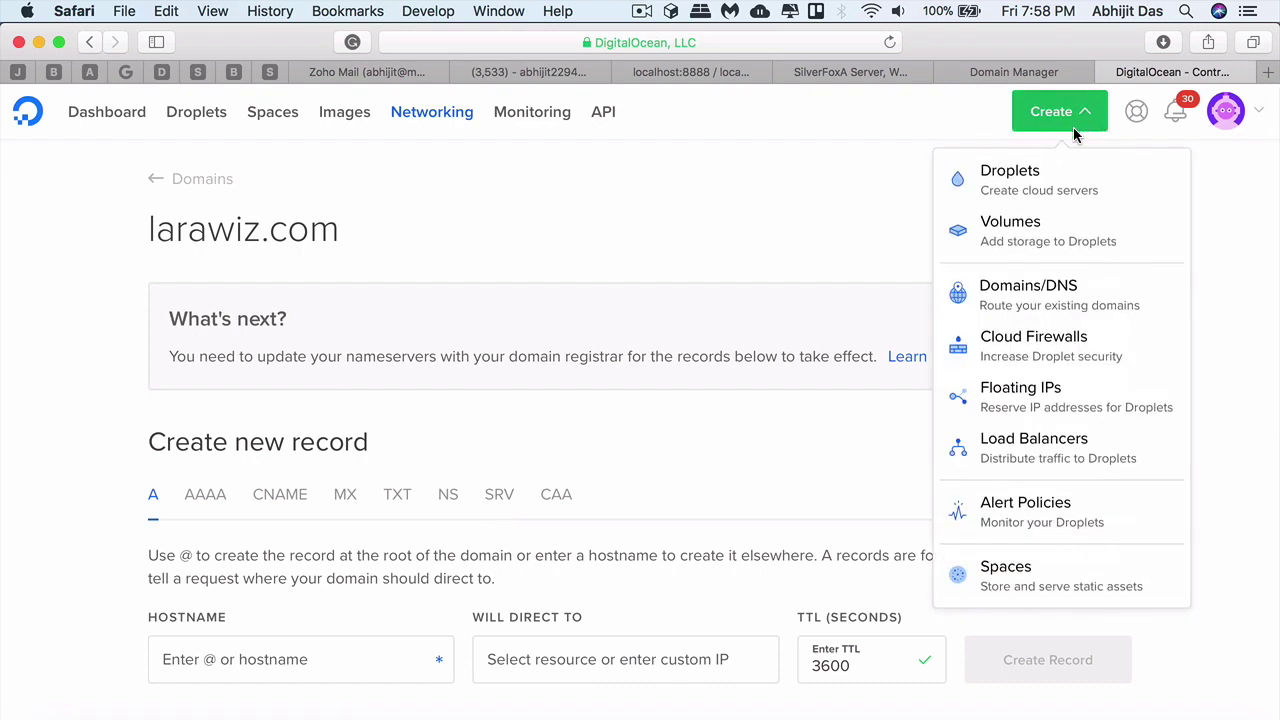
click(1026, 181)
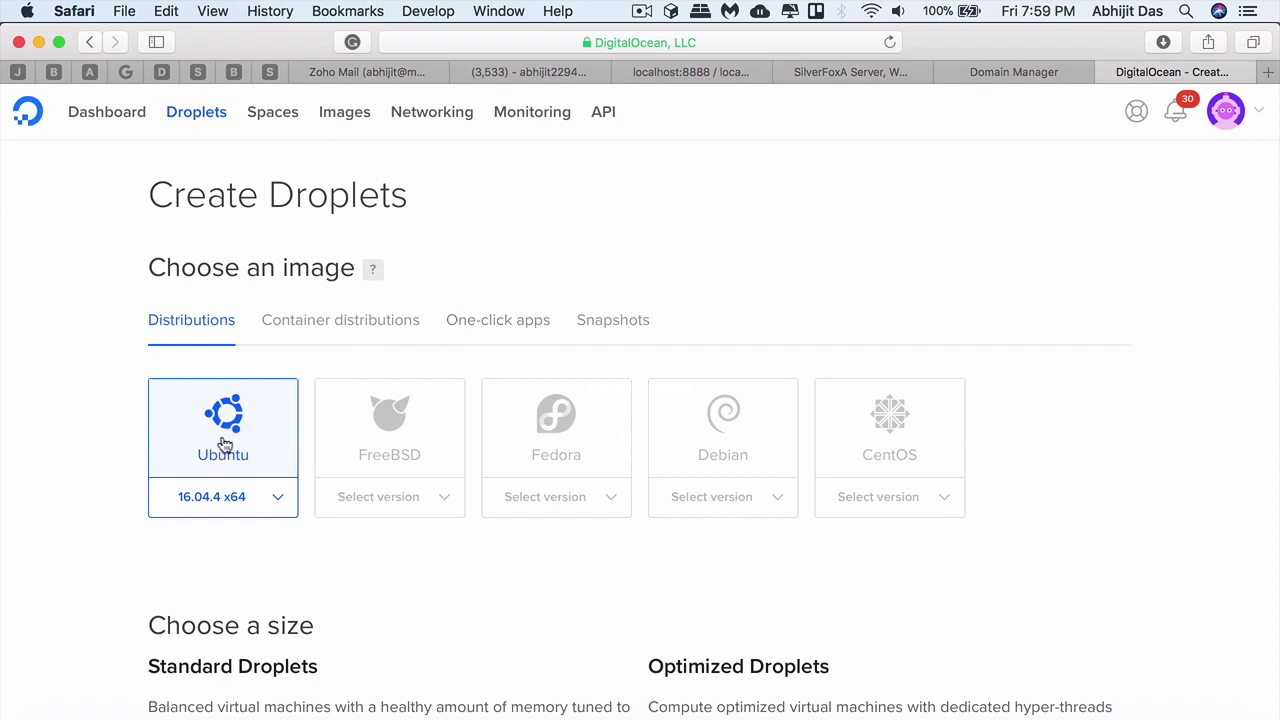
Create a LAMP on 16.04 droplet on the 1 GB $5/mo plan in Bangalore.
click(478, 334)
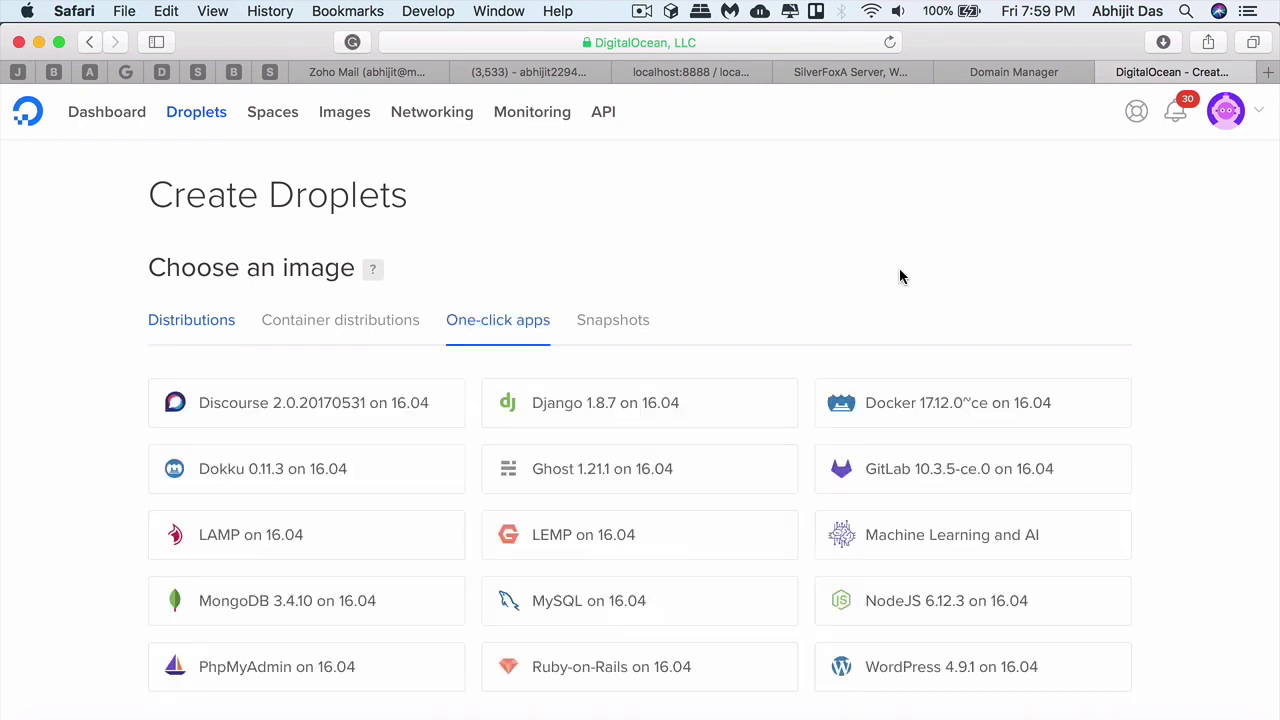
scroll(899, 275, down, 3)
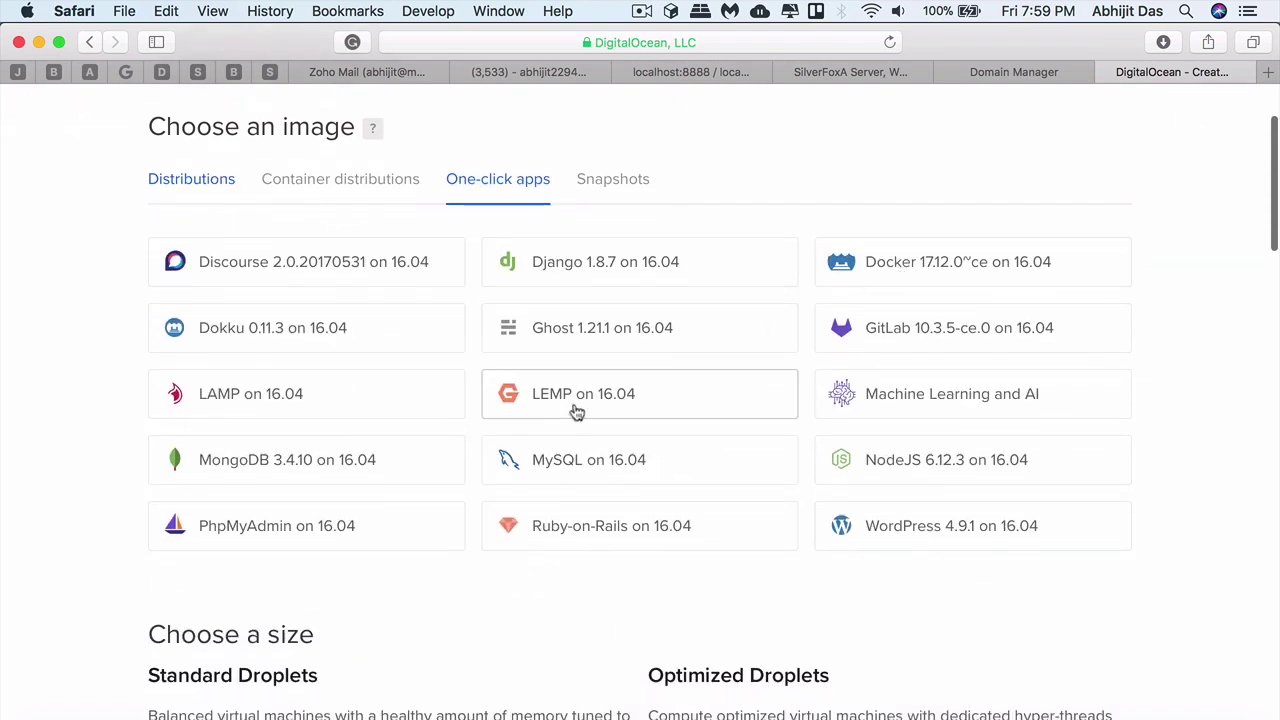
click(330, 410)
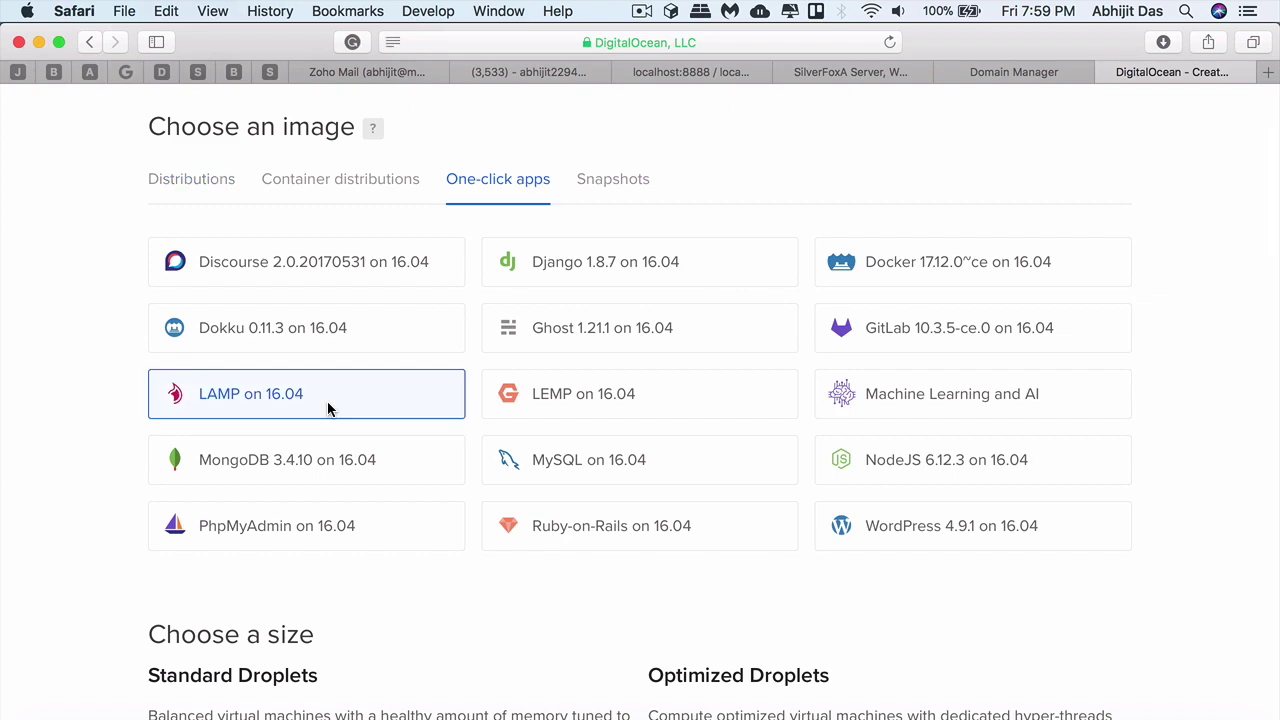
scroll(450, 540, down, 2)
scroll(454, 557, down, 3)
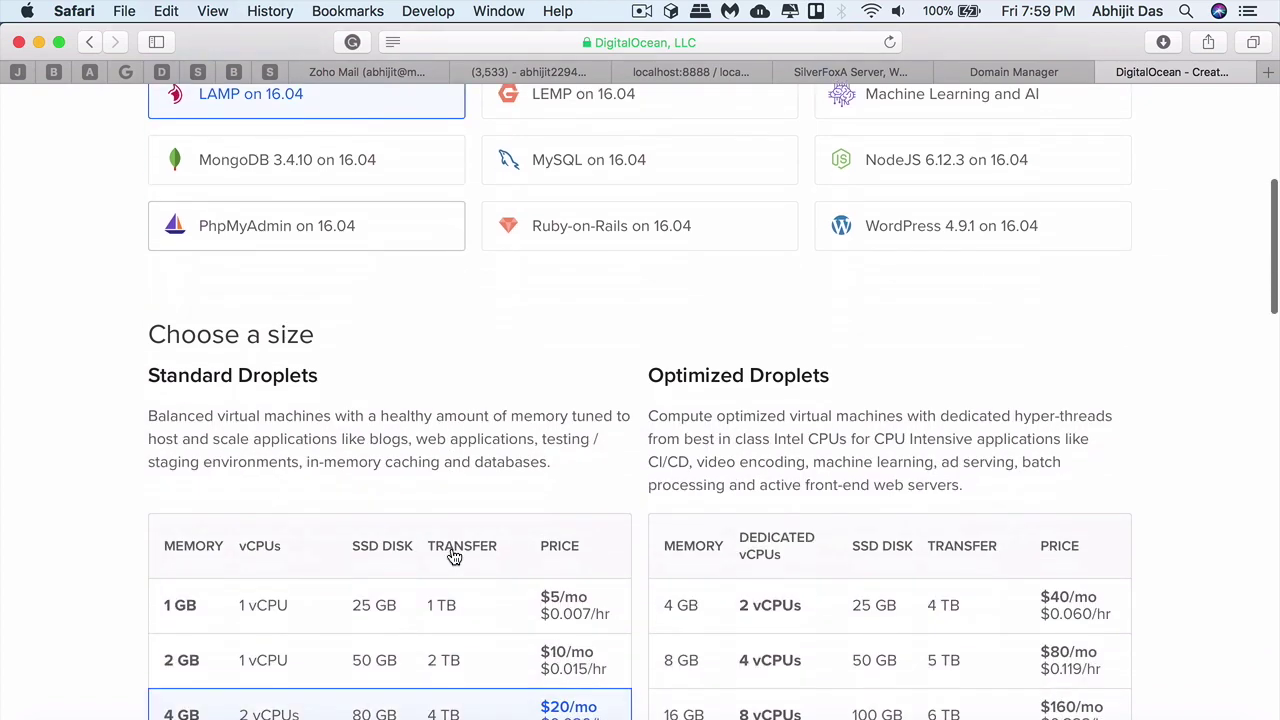
click(363, 606)
scroll(361, 615, down, 5)
scroll(361, 615, down, 10)
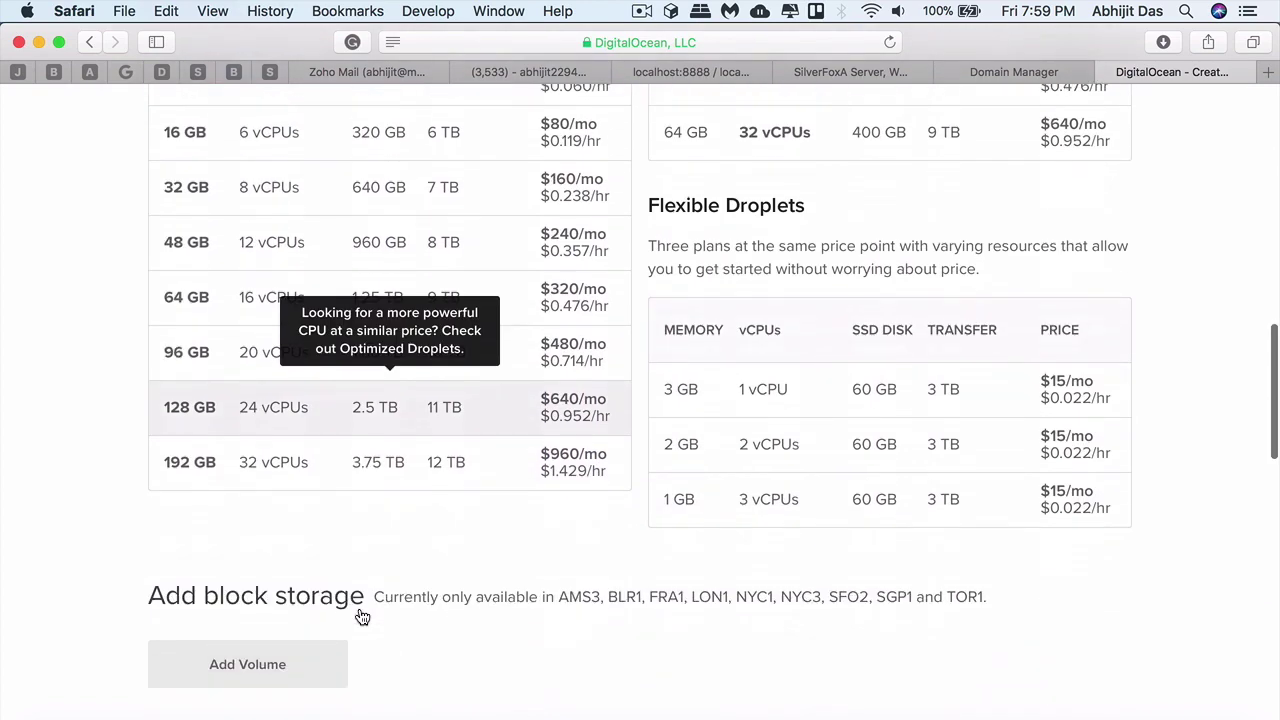
click(395, 540)
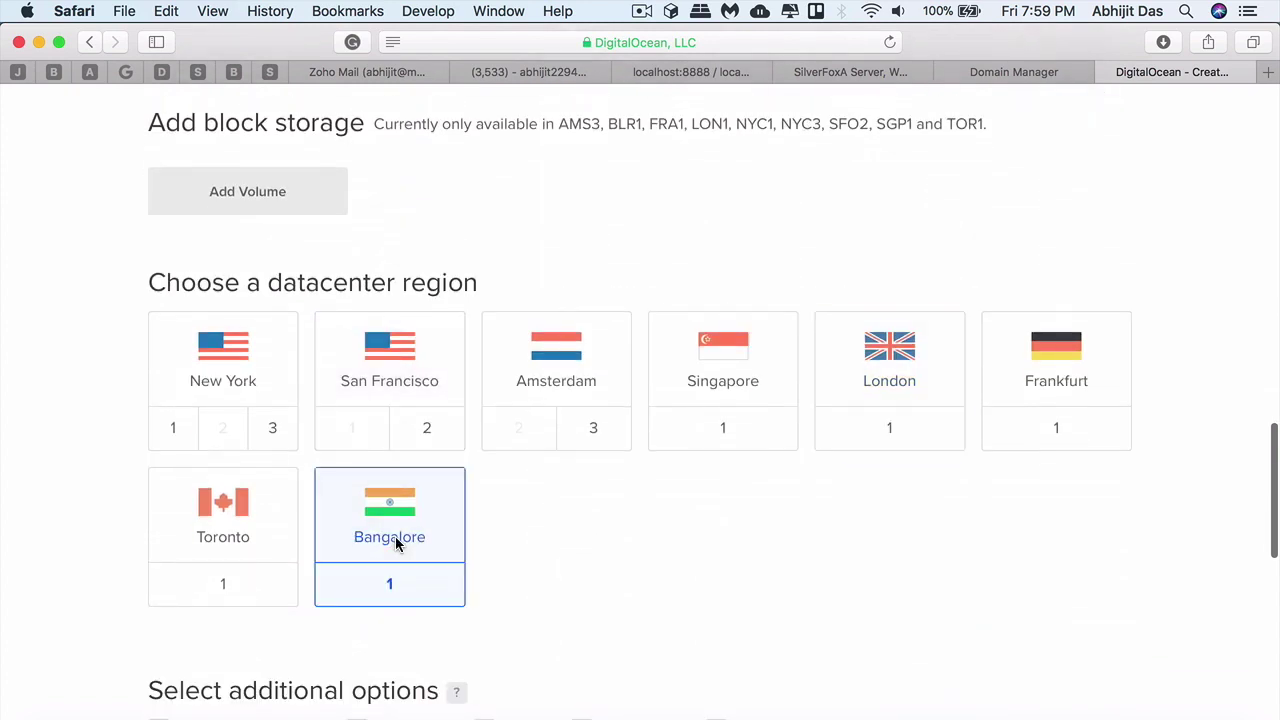
scroll(645, 530, down, 5)
scroll(645, 537, down, 5)
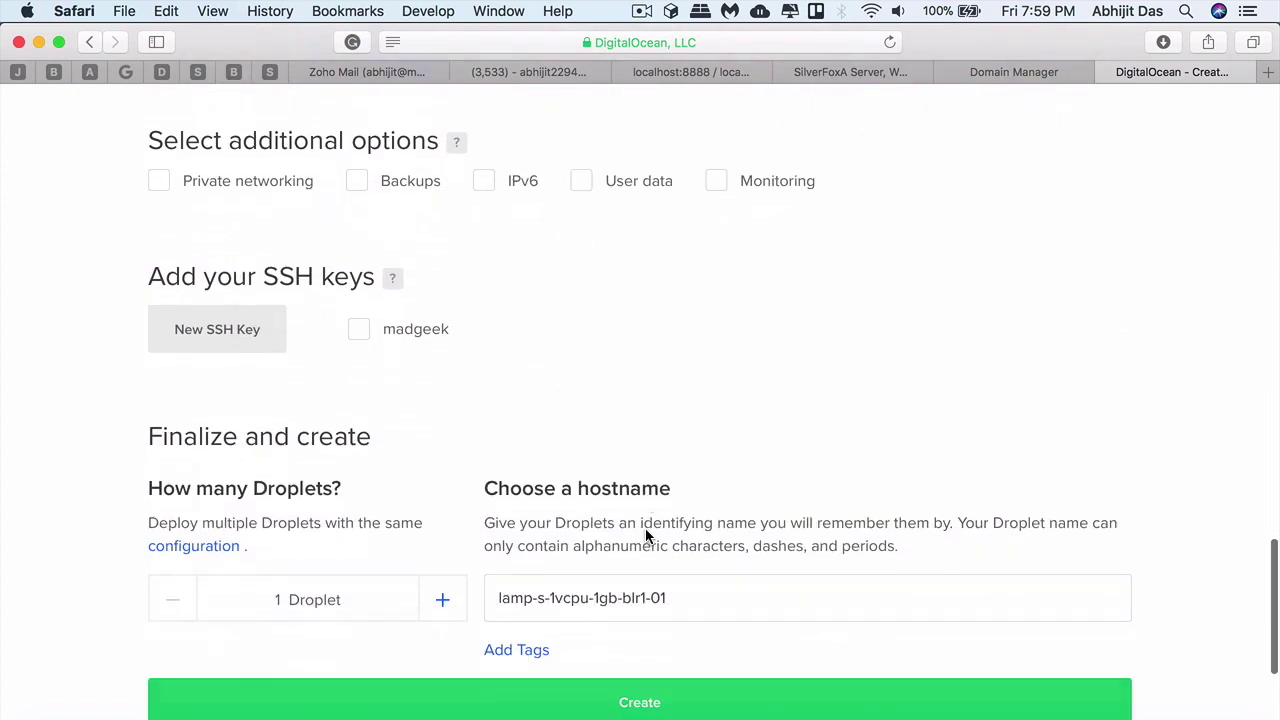
click(643, 700)
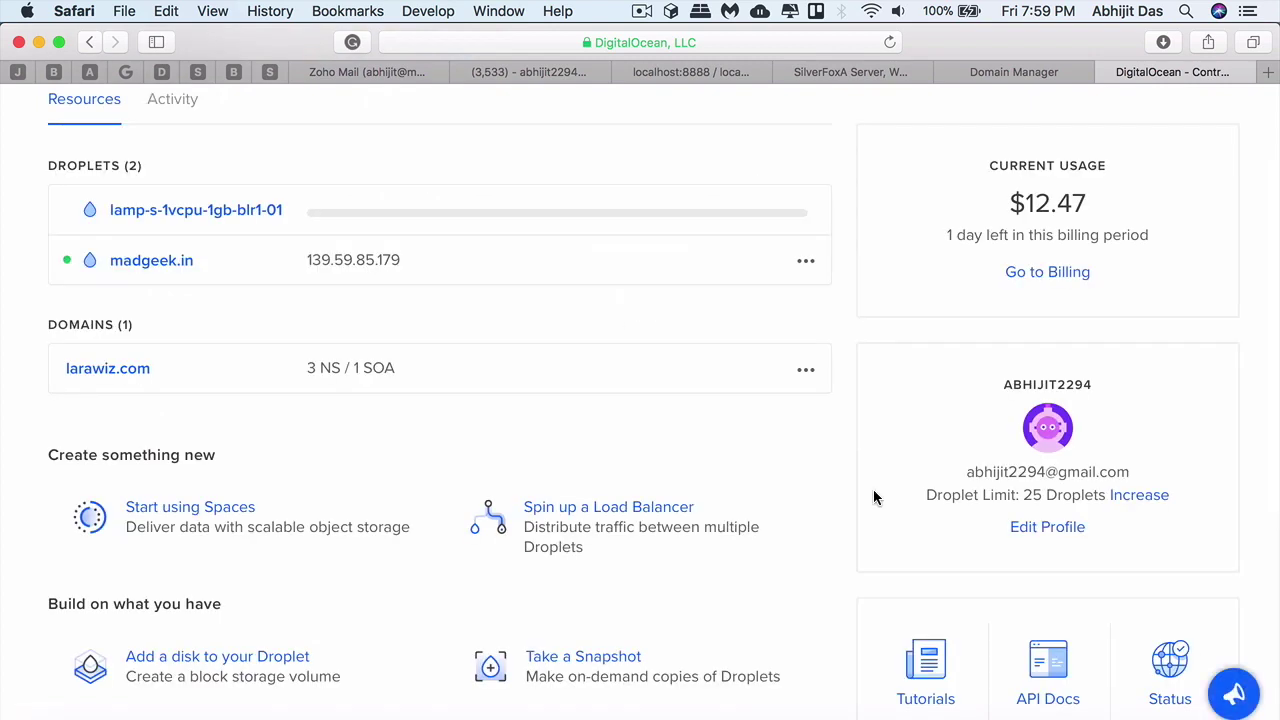
Open lamp-s-1vcpu-1gb-blr1-01's details page from the Droplets list.
click(263, 212)
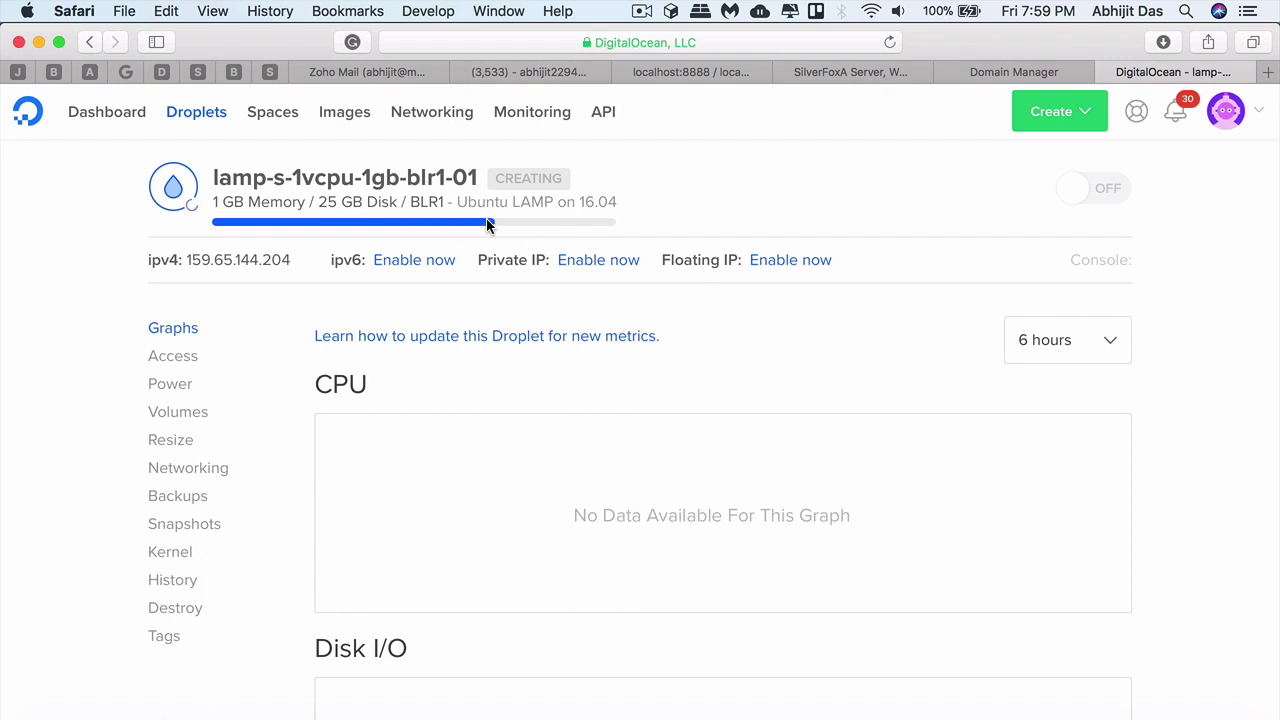
Launch Terminal through Spotlight search.
key(super+space)
text(ter)
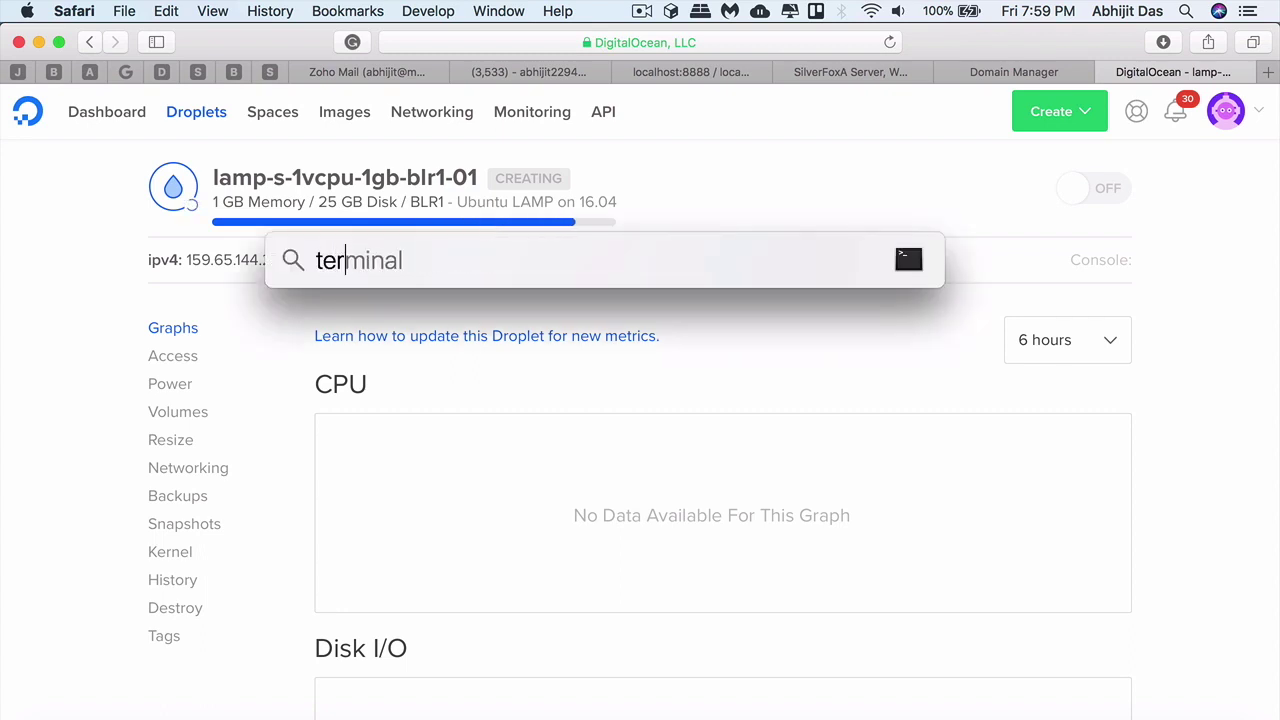
key(Return)
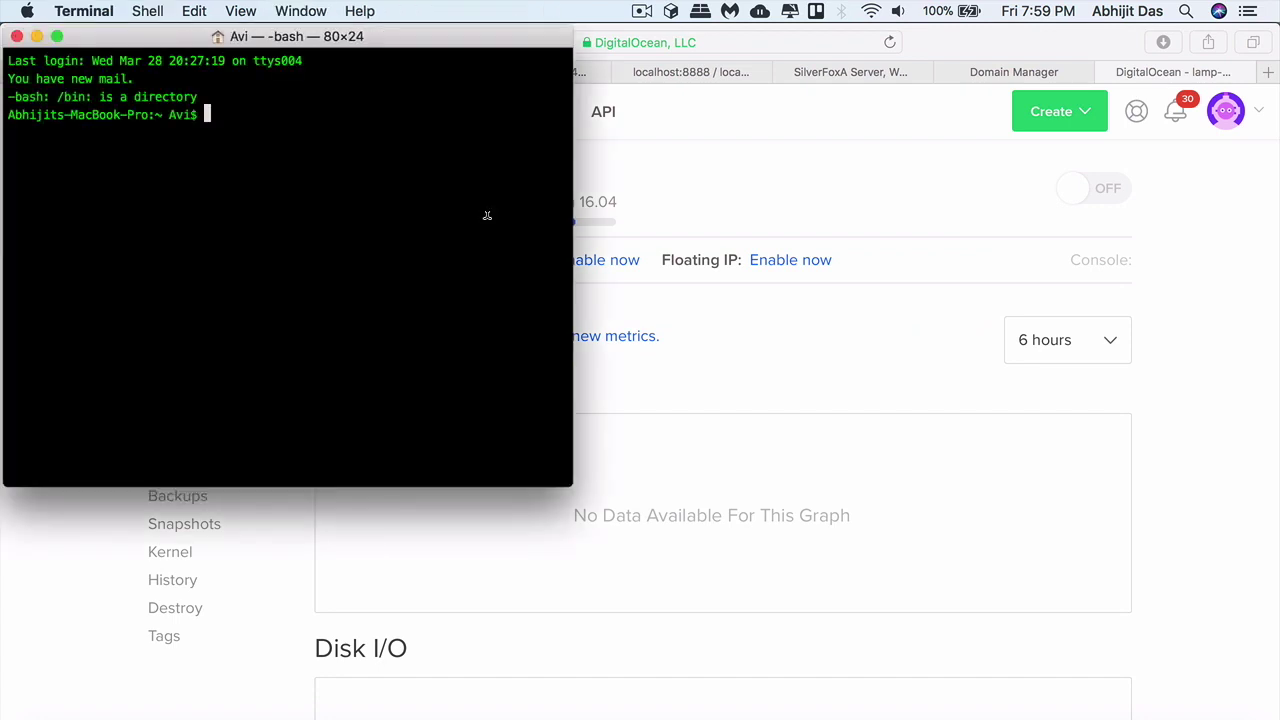
Copy the droplet's ipv4 address 159.65.144.204 from the DigitalOcean page.
drag(328, 36, 946, 263)
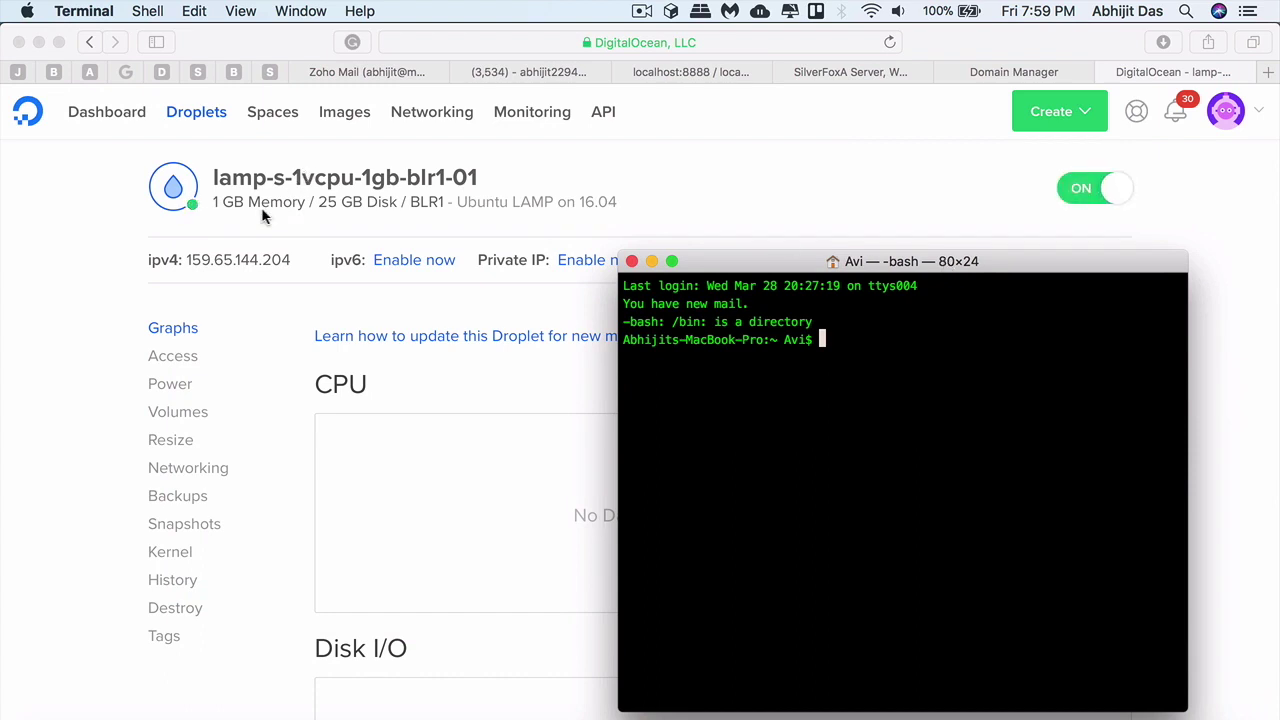
click(257, 256)
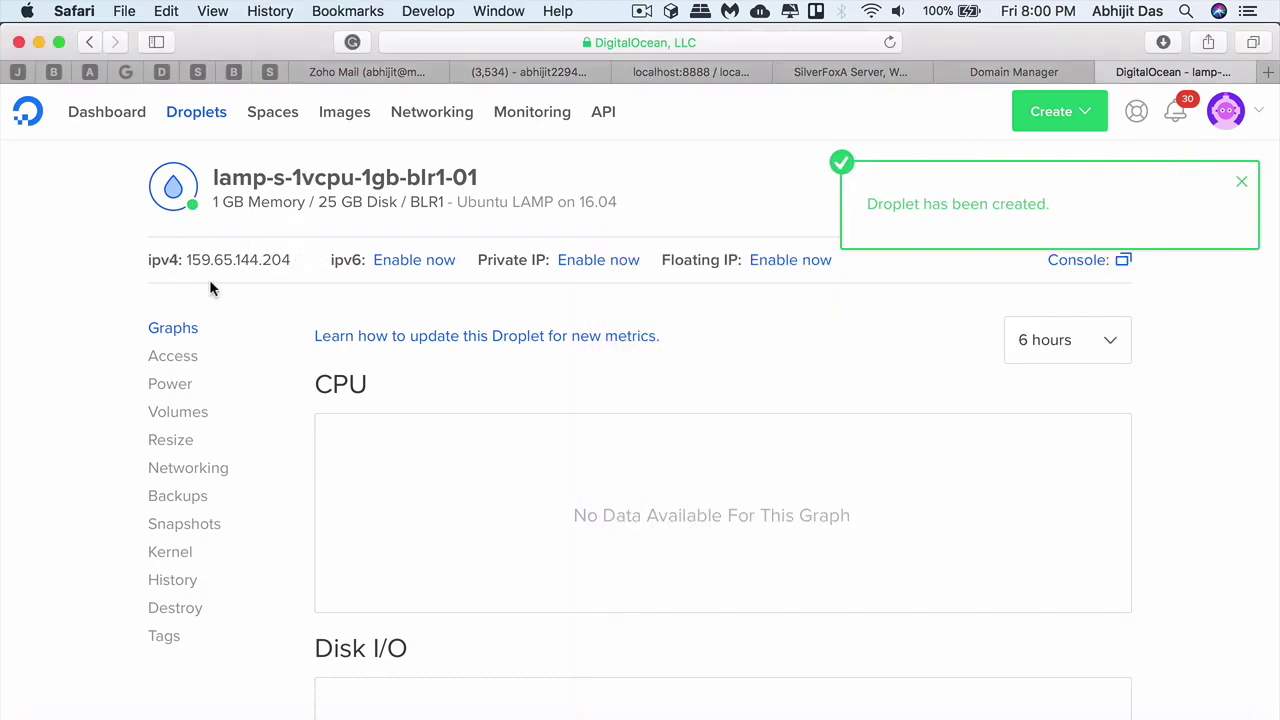
click(311, 261)
key(super+Tab)
text(ssh )
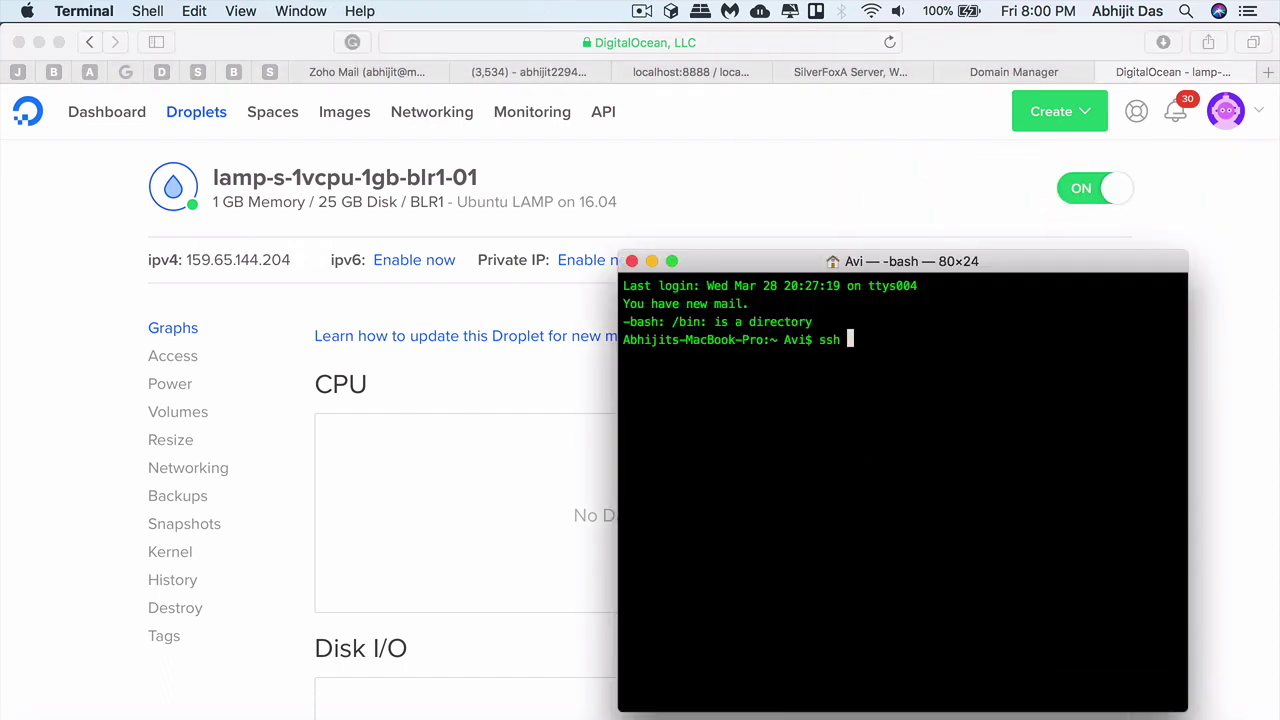
text(root@)
key(super+v)
key(Return)
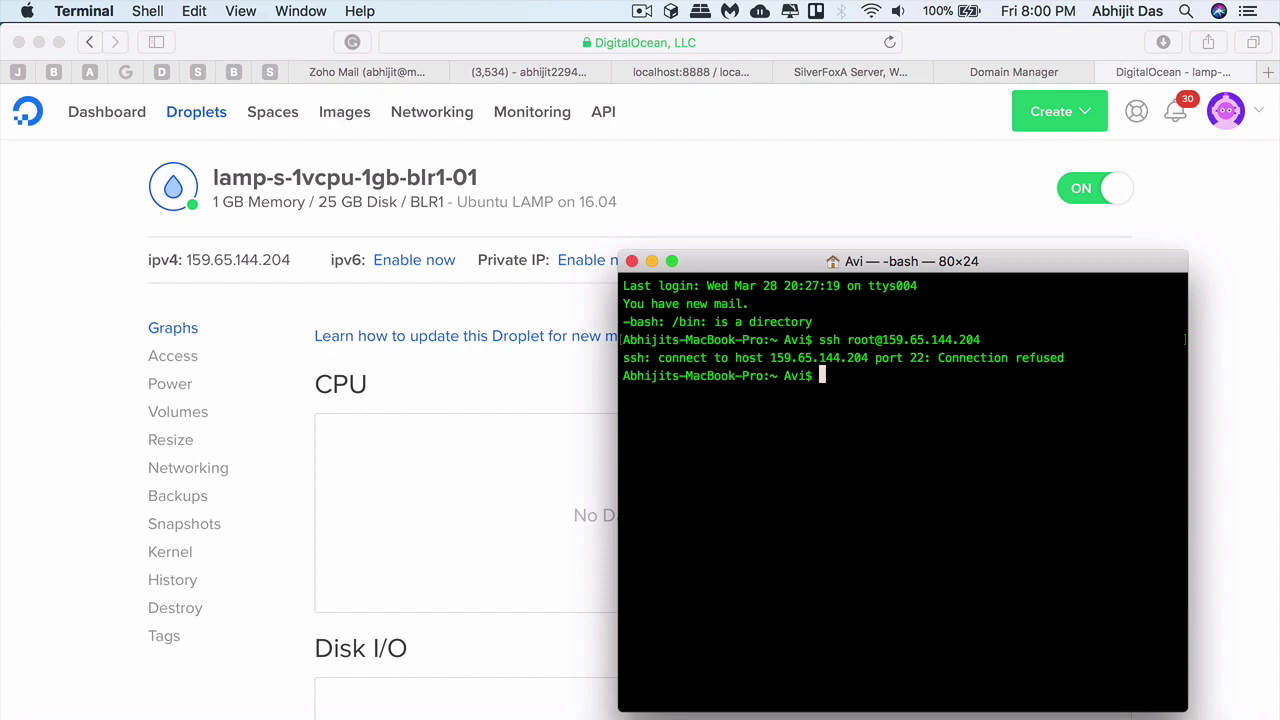
key(Up)
key(Return)
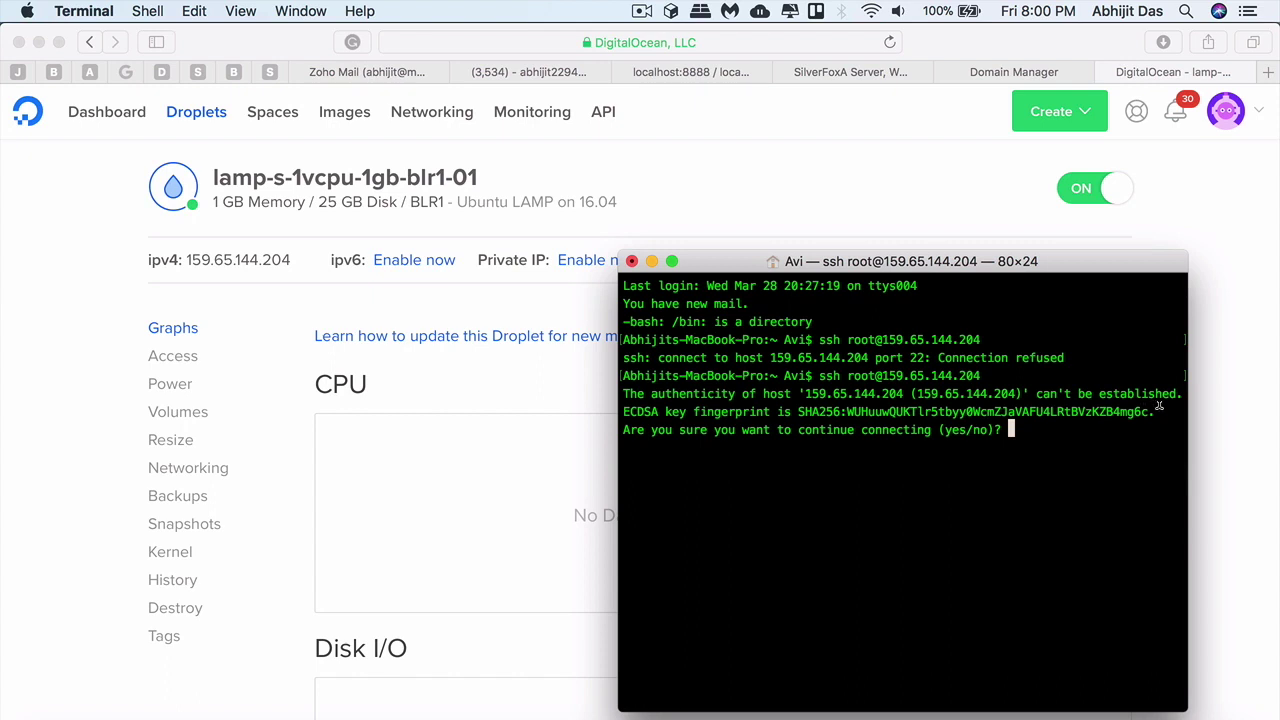
Answer yes to trust the droplet's host key, then retry the ssh login.
drag(1158, 410, 812, 398)
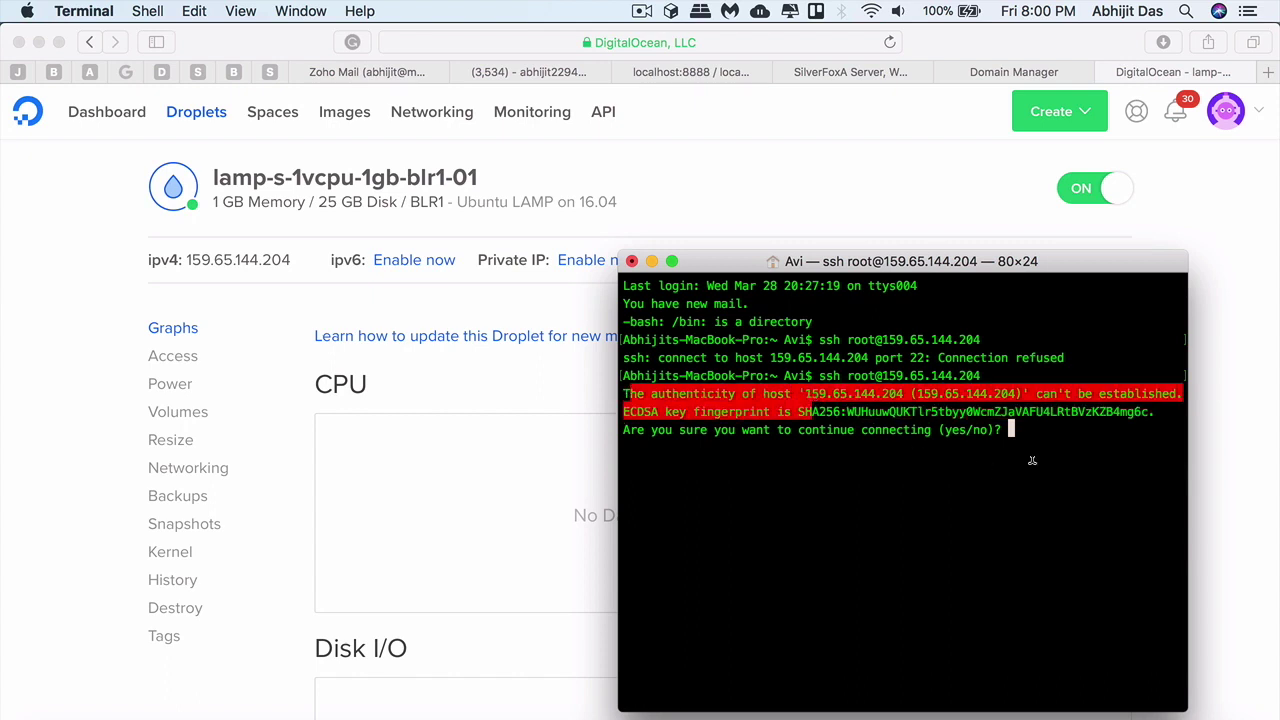
click(1058, 437)
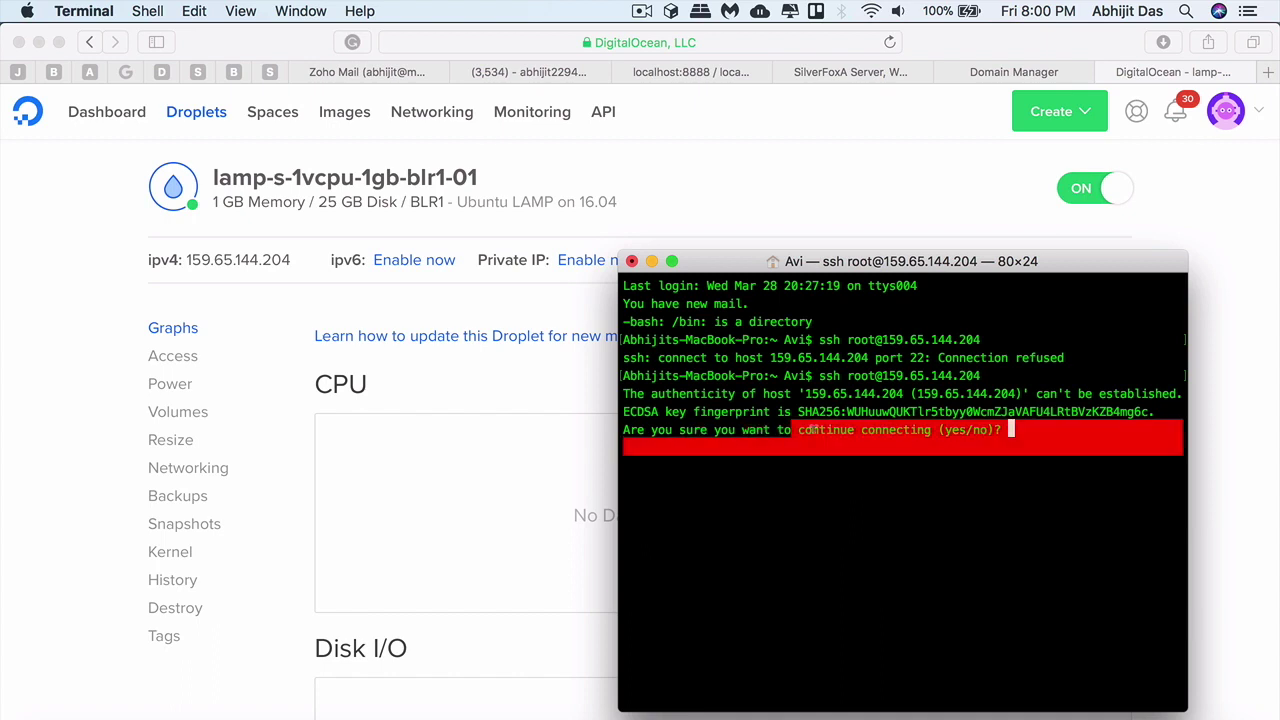
triple_click(678, 439)
click(887, 433)
text(yes)
key(Return)
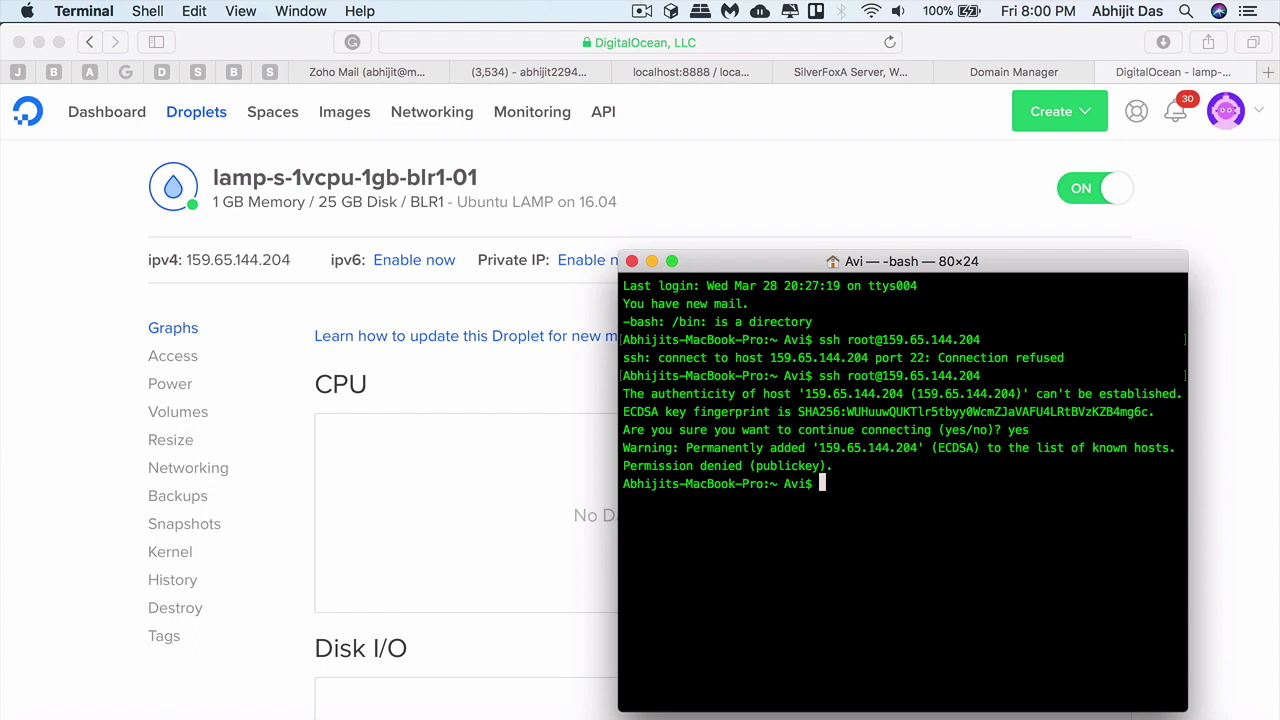
key(Up)
key(Return)
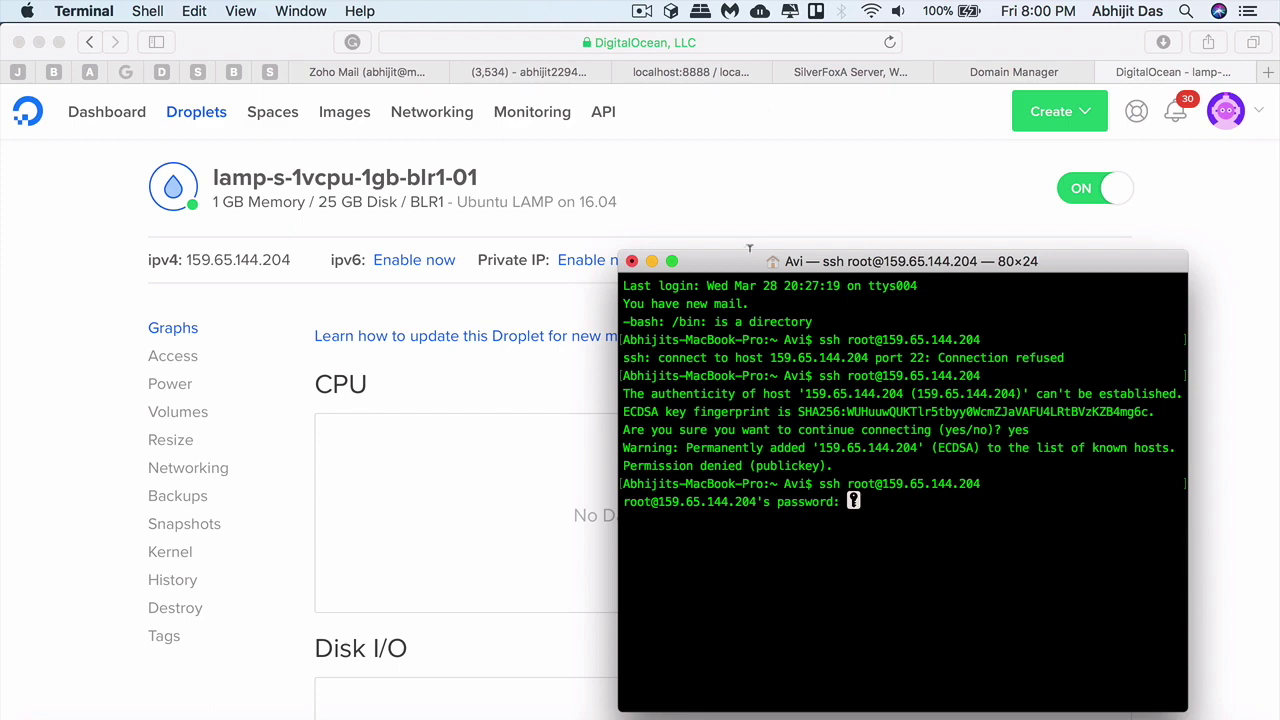
Copy the root password from DigitalOcean's droplet credentials email in Gmail.
click(603, 72)
click(566, 72)
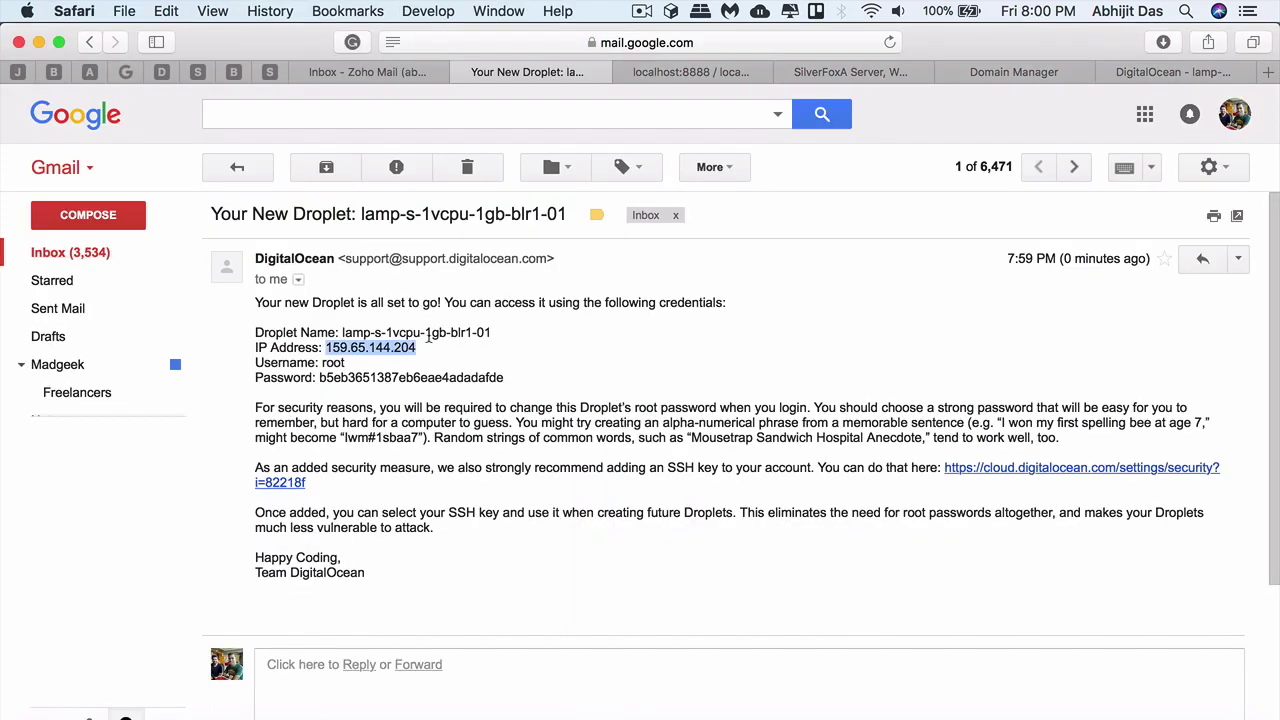
click(327, 360)
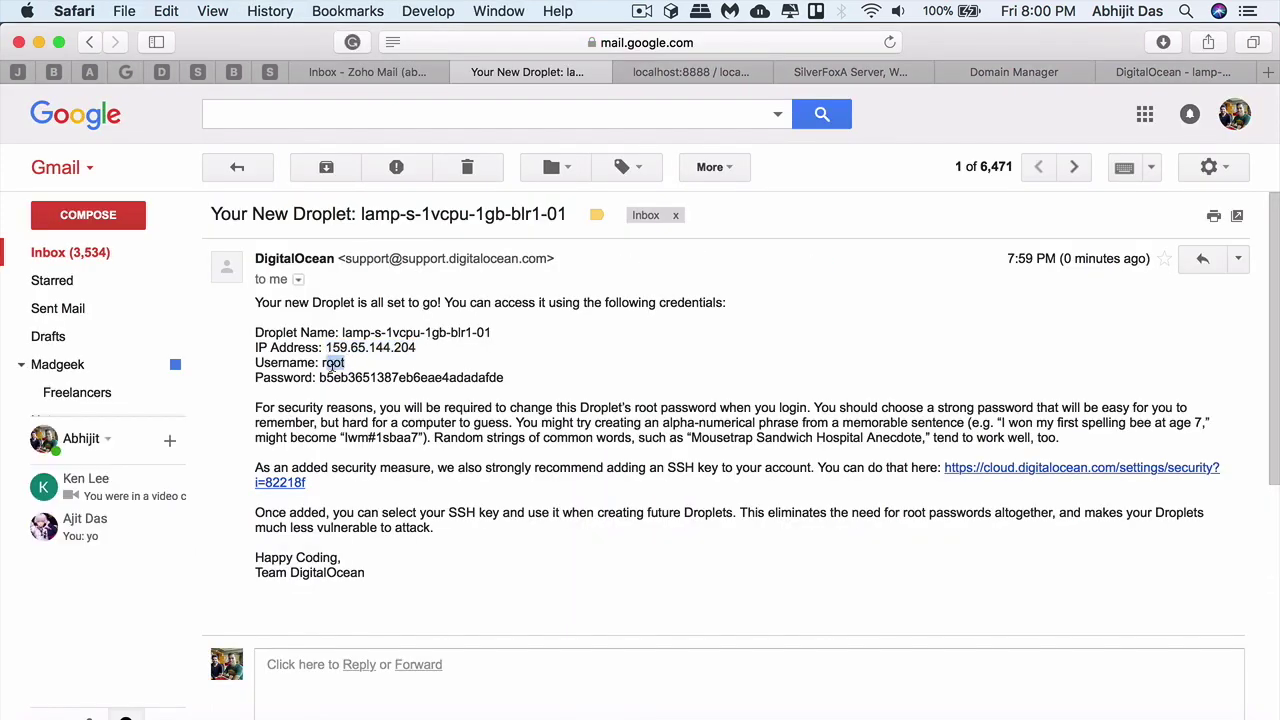
drag(319, 377, 510, 370)
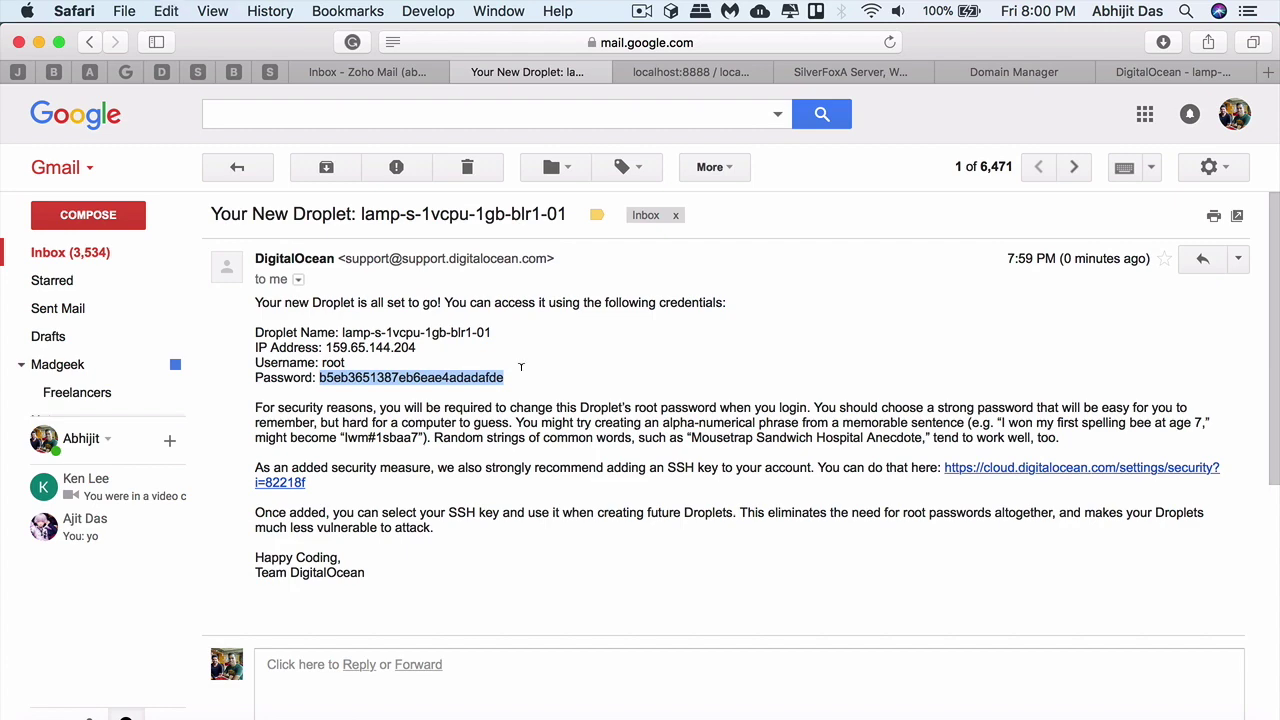
key(super+c)
click(1159, 712)
Log in as root using the pasted password.
key(super+v)
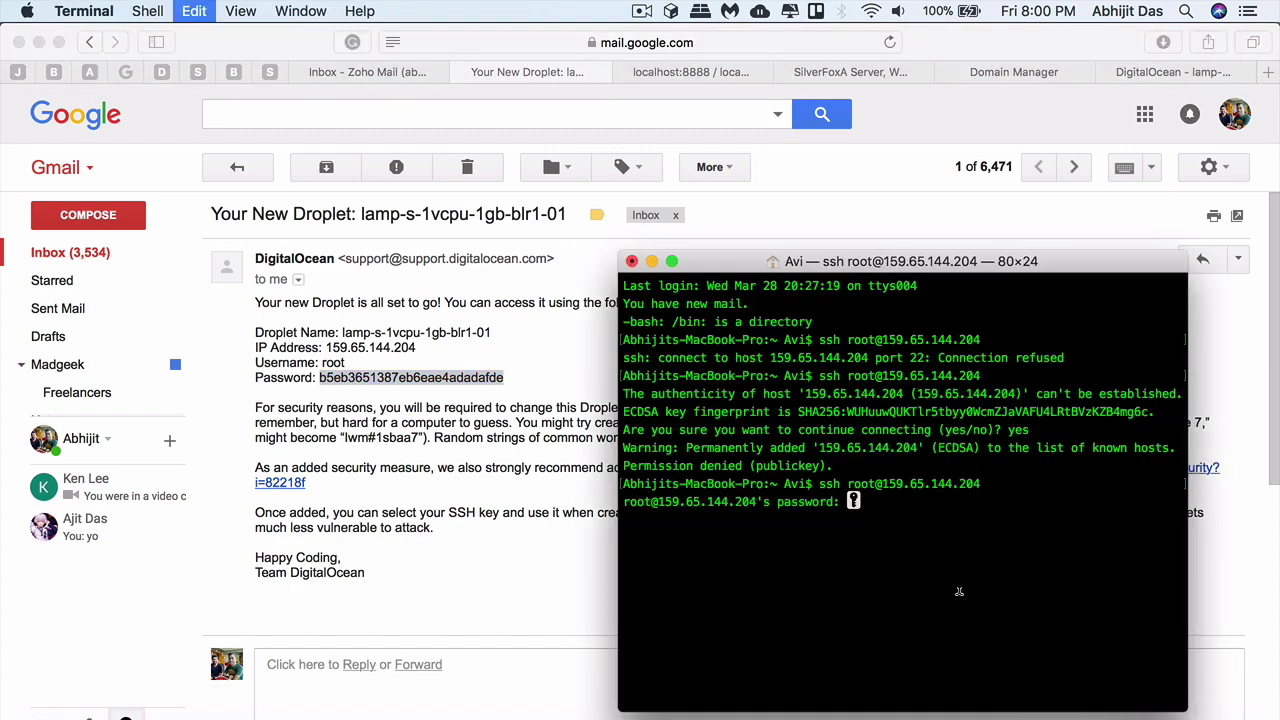
key(Return)
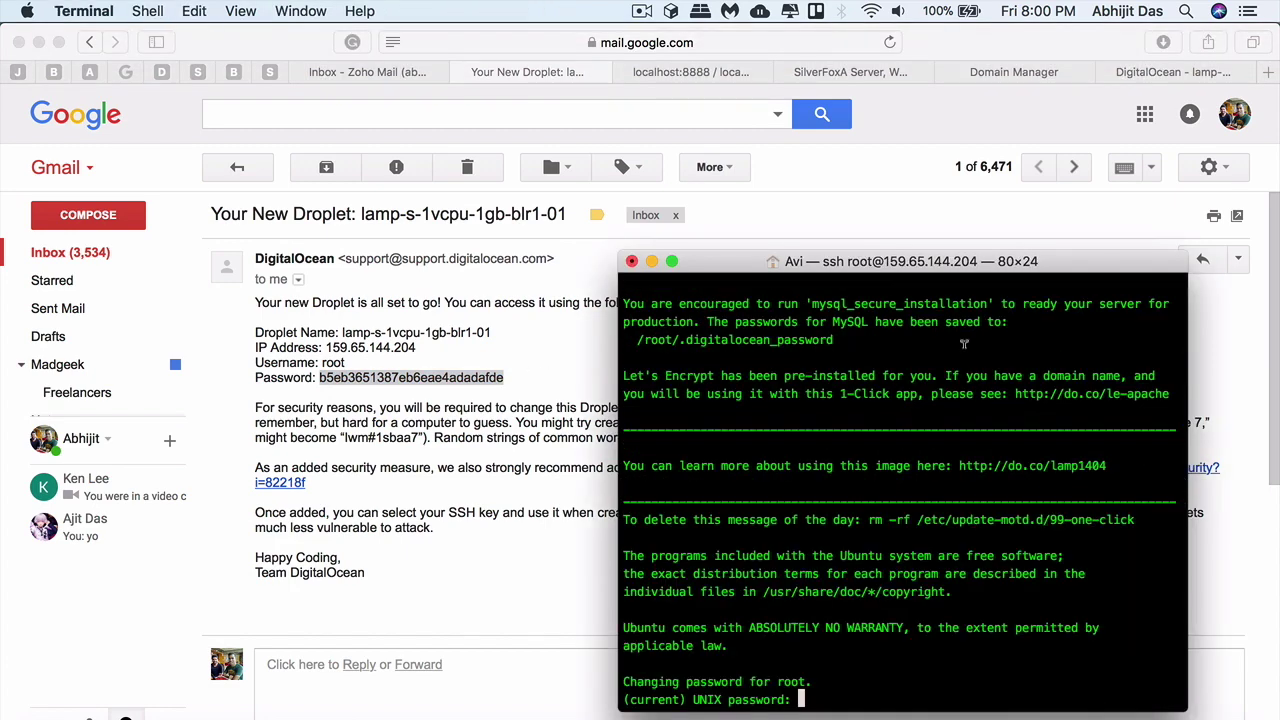
drag(885, 277, 855, 123)
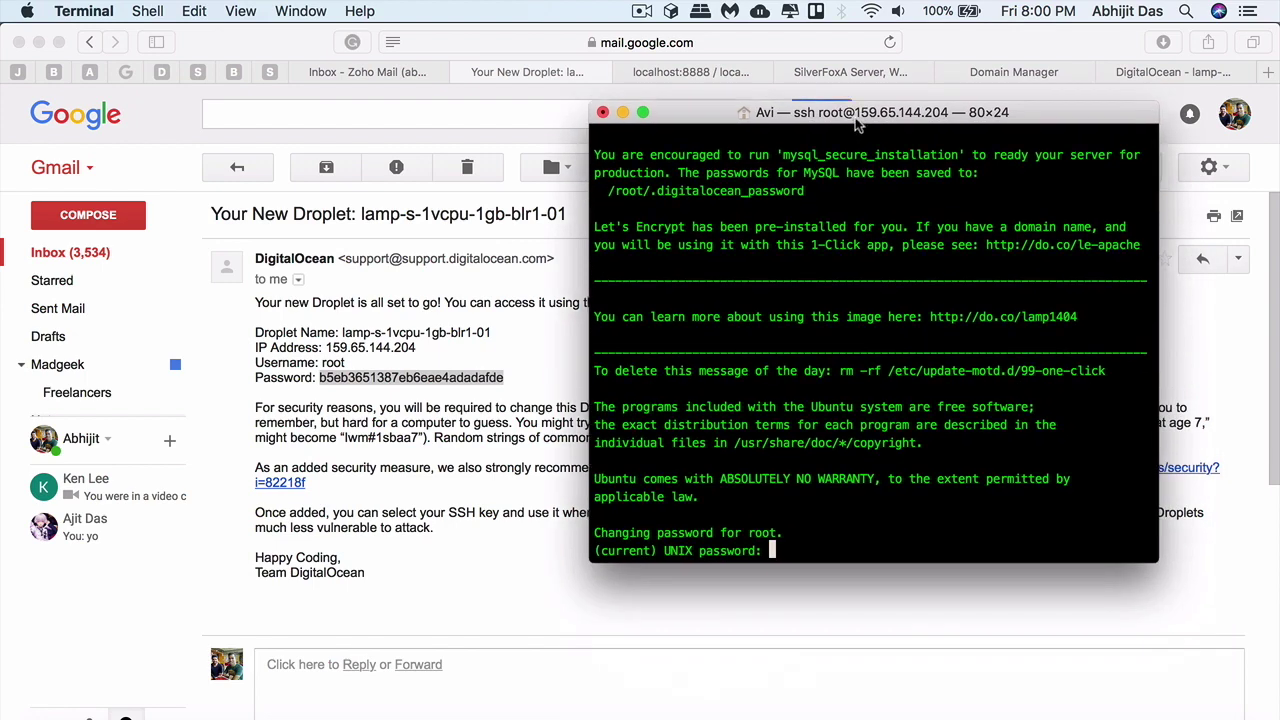
Change the root password by entering the current password and the new one twice.
drag(604, 545, 656, 545)
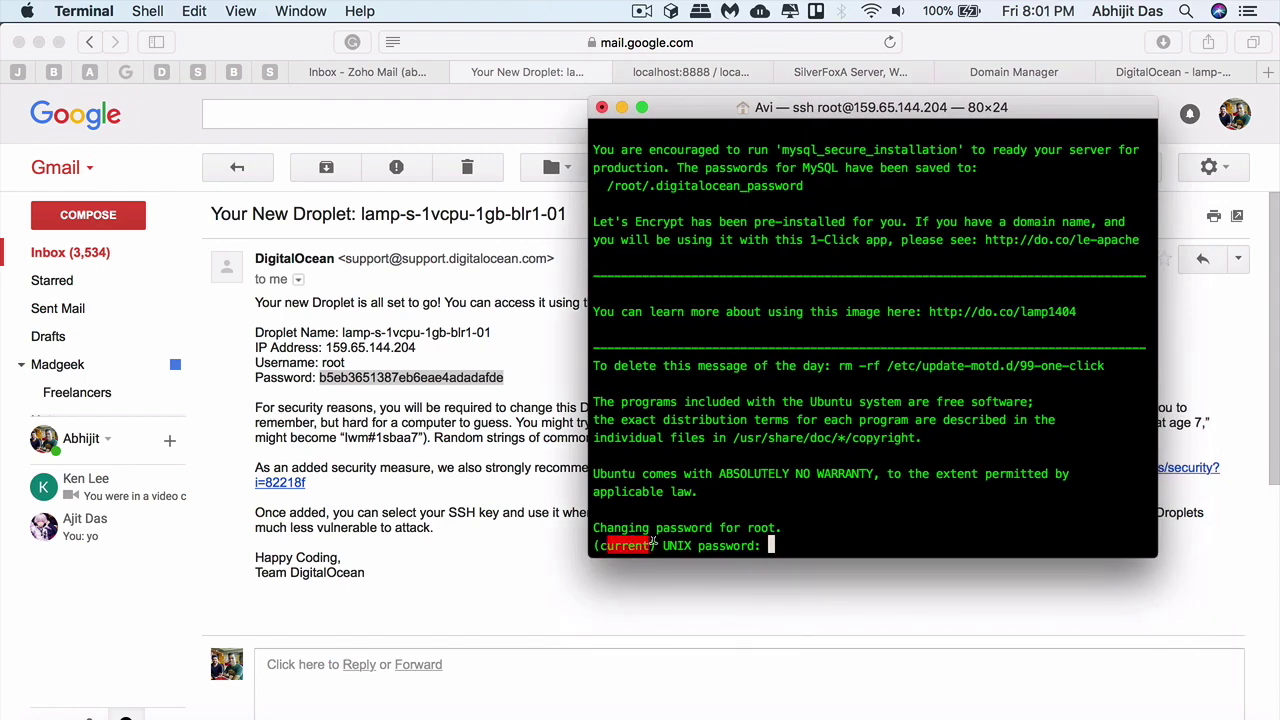
click(790, 541)
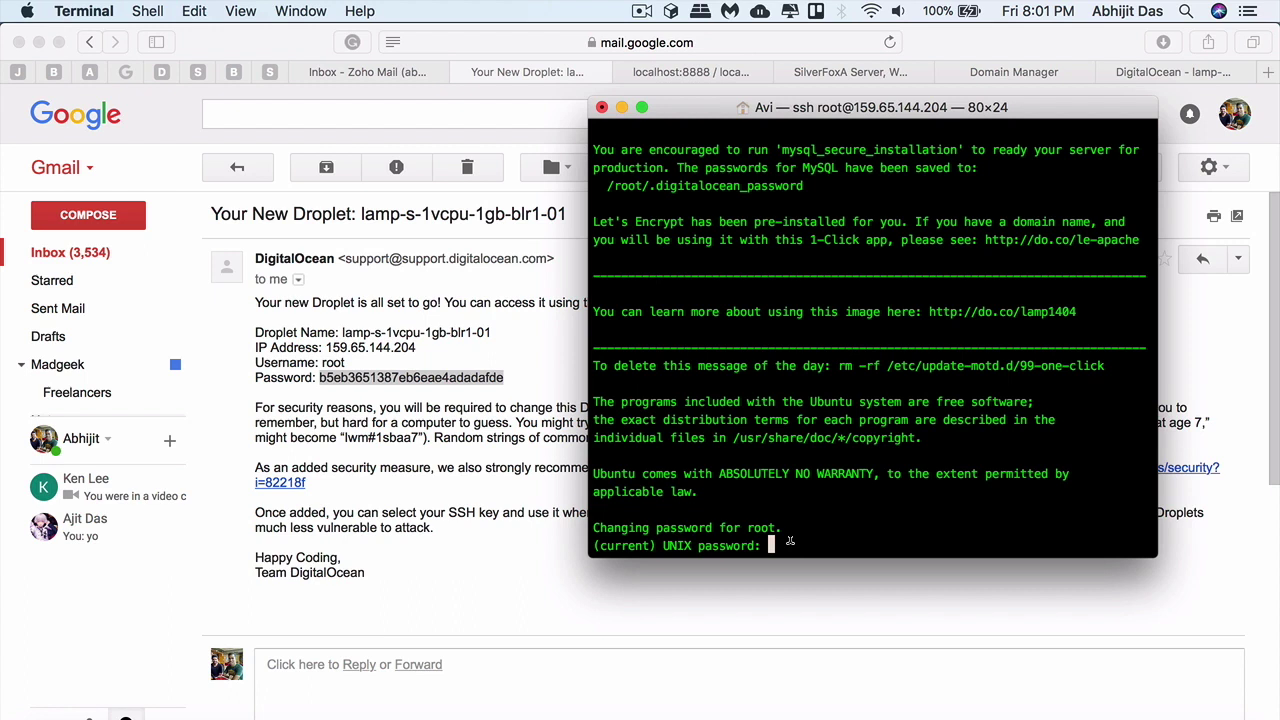
key(Return)
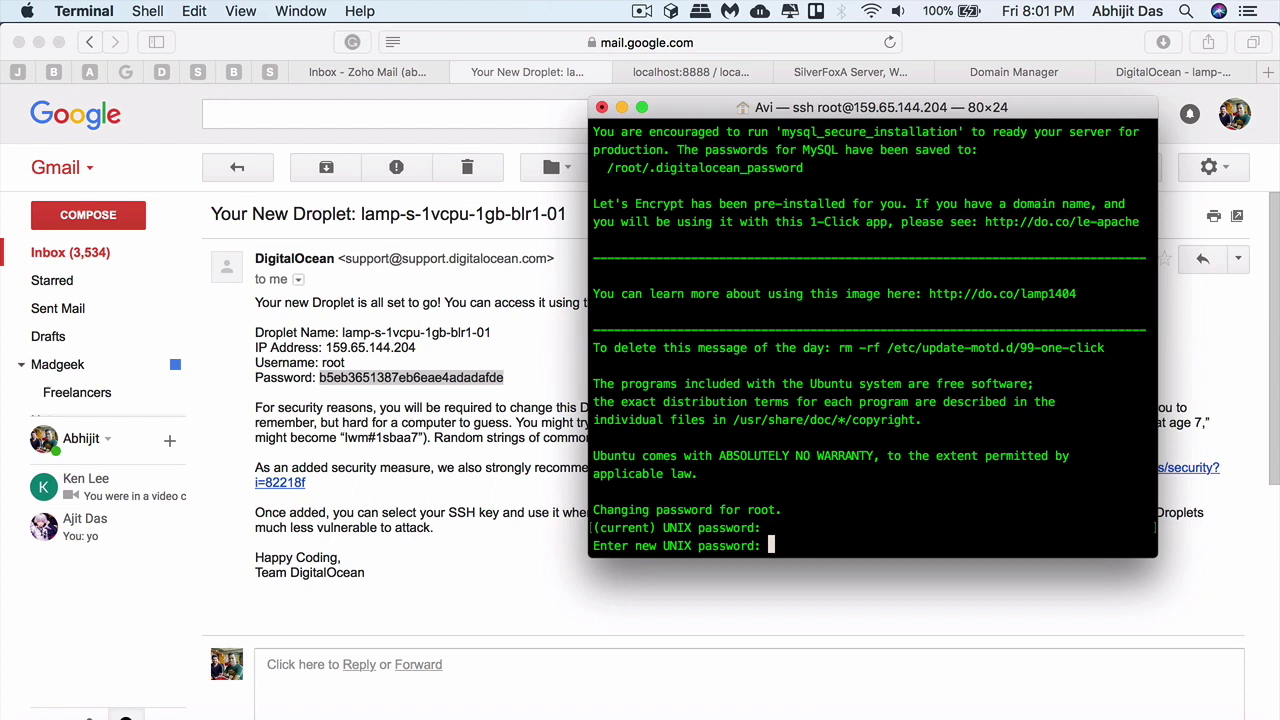
key(Return)
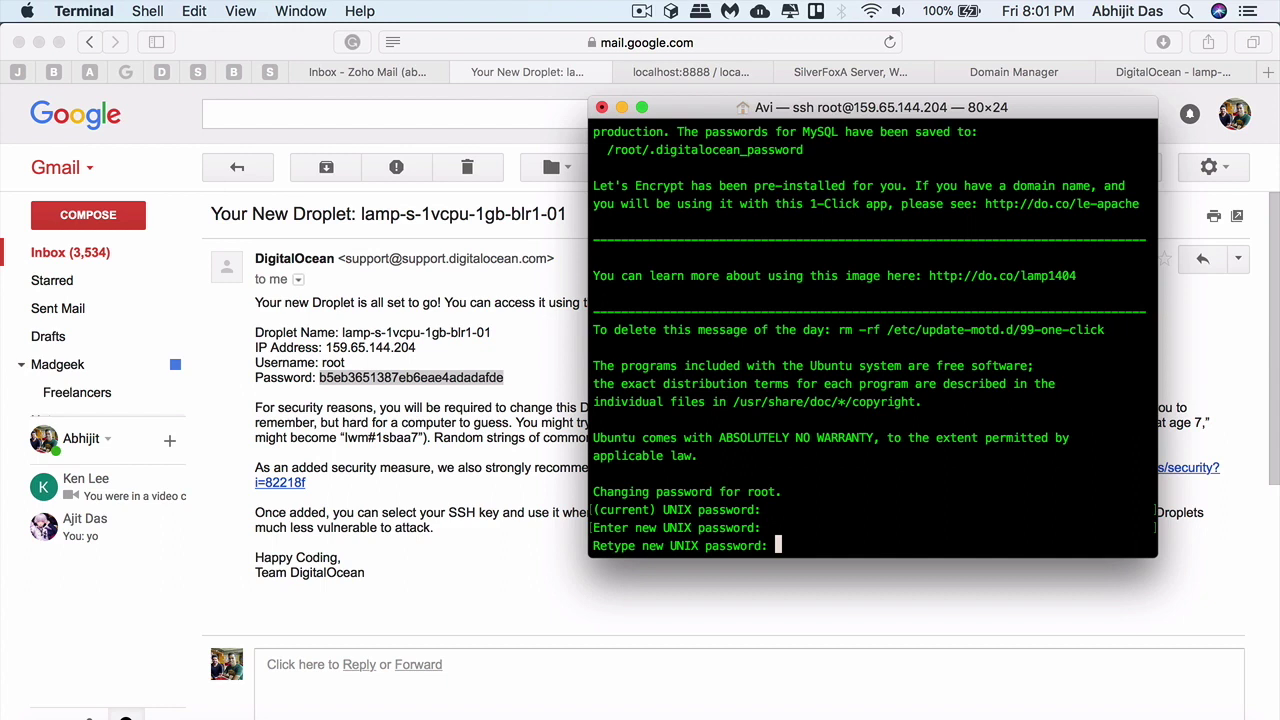
key(Return)
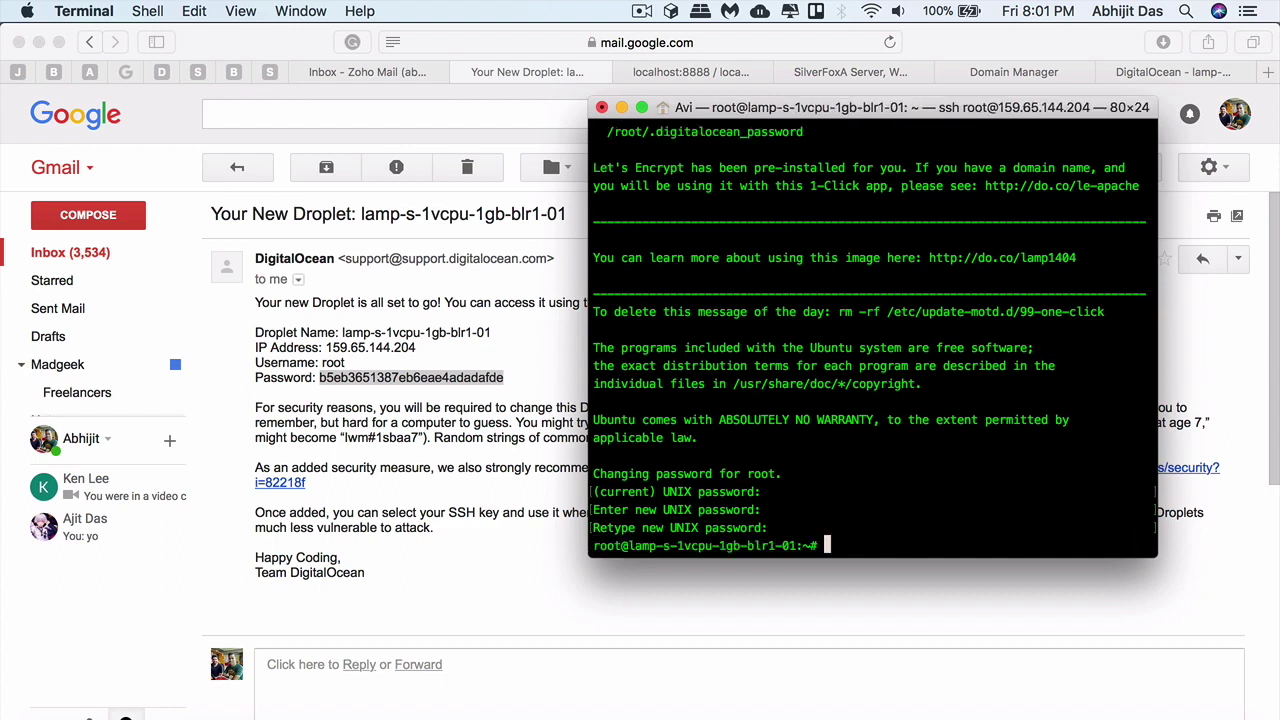
Clear the terminal and copy the droplet's IP address from the credentials email.
text(clear)
key(Return)
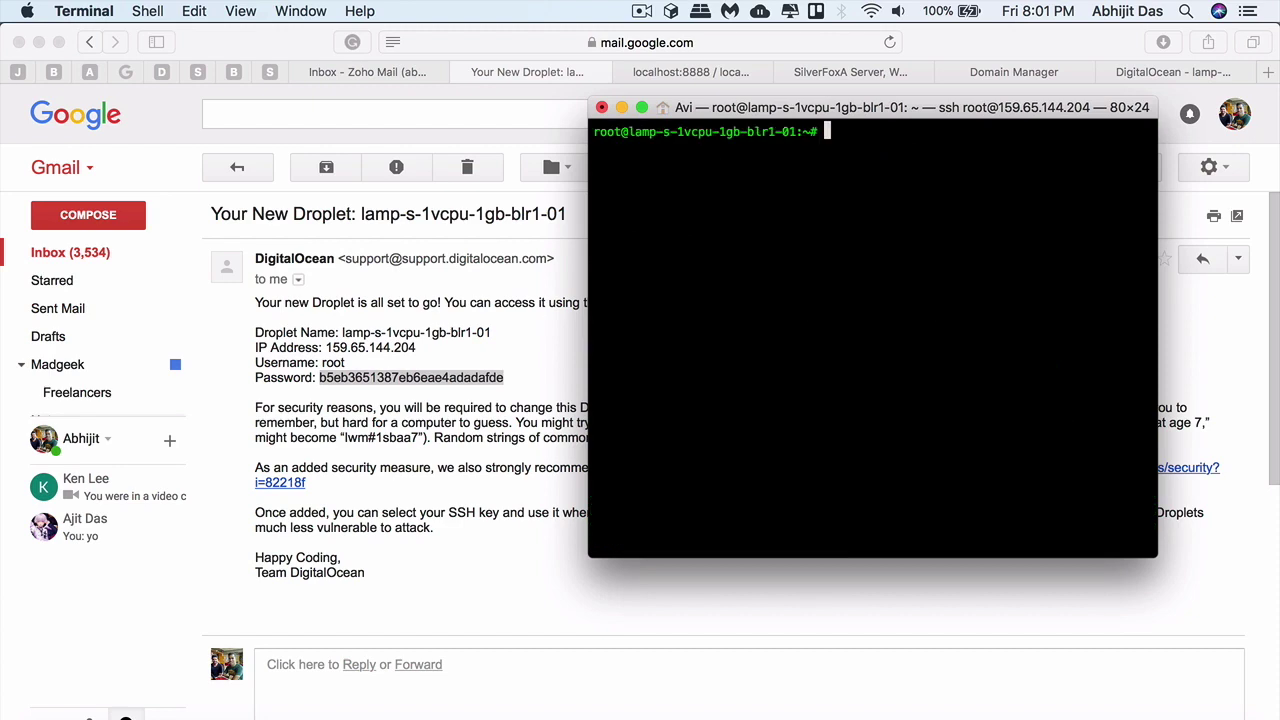
click(386, 443)
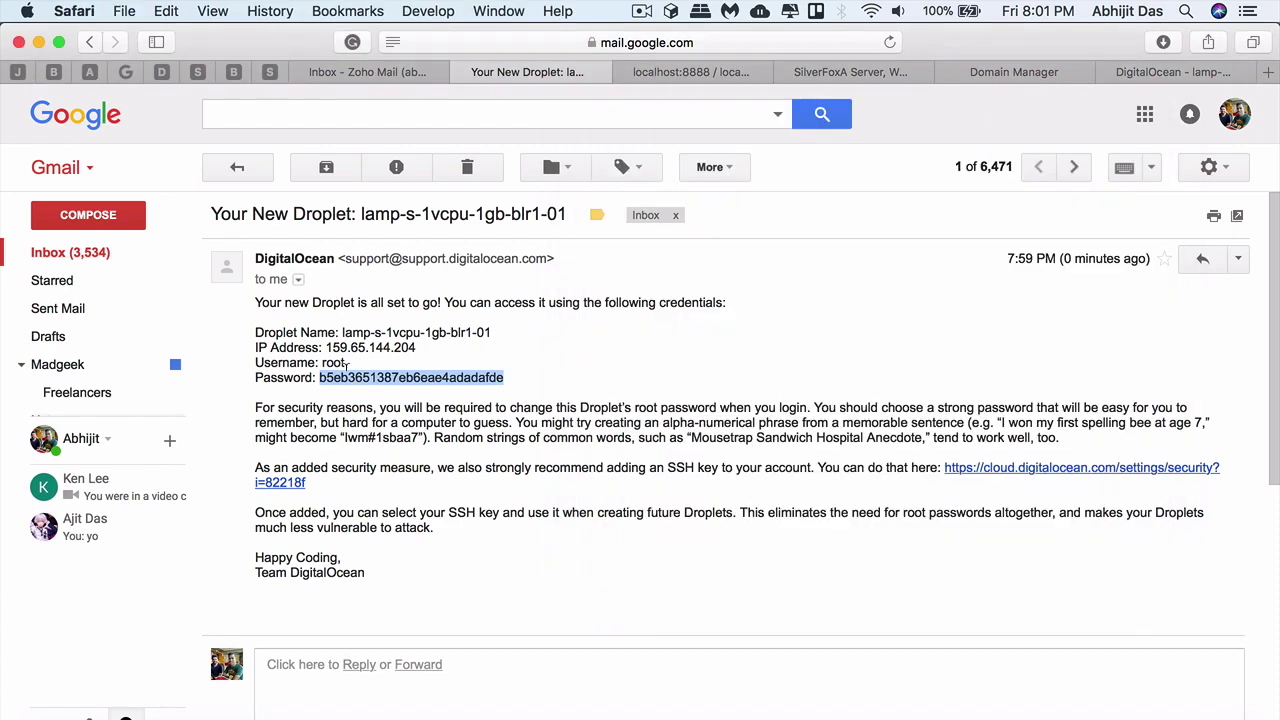
drag(326, 347, 416, 348)
key(super+c)
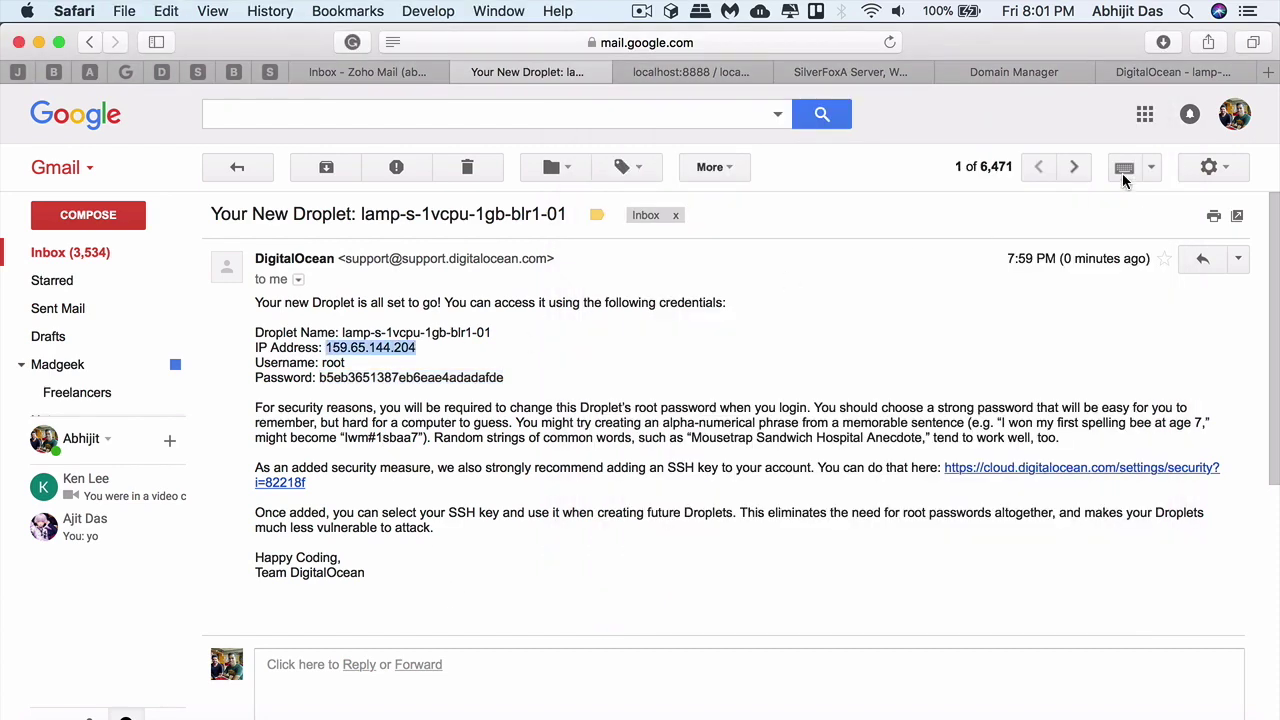
Load 159.65.144.204 in a new Tor Browser tab to see the LAMP placeholder page.
click(1268, 80)
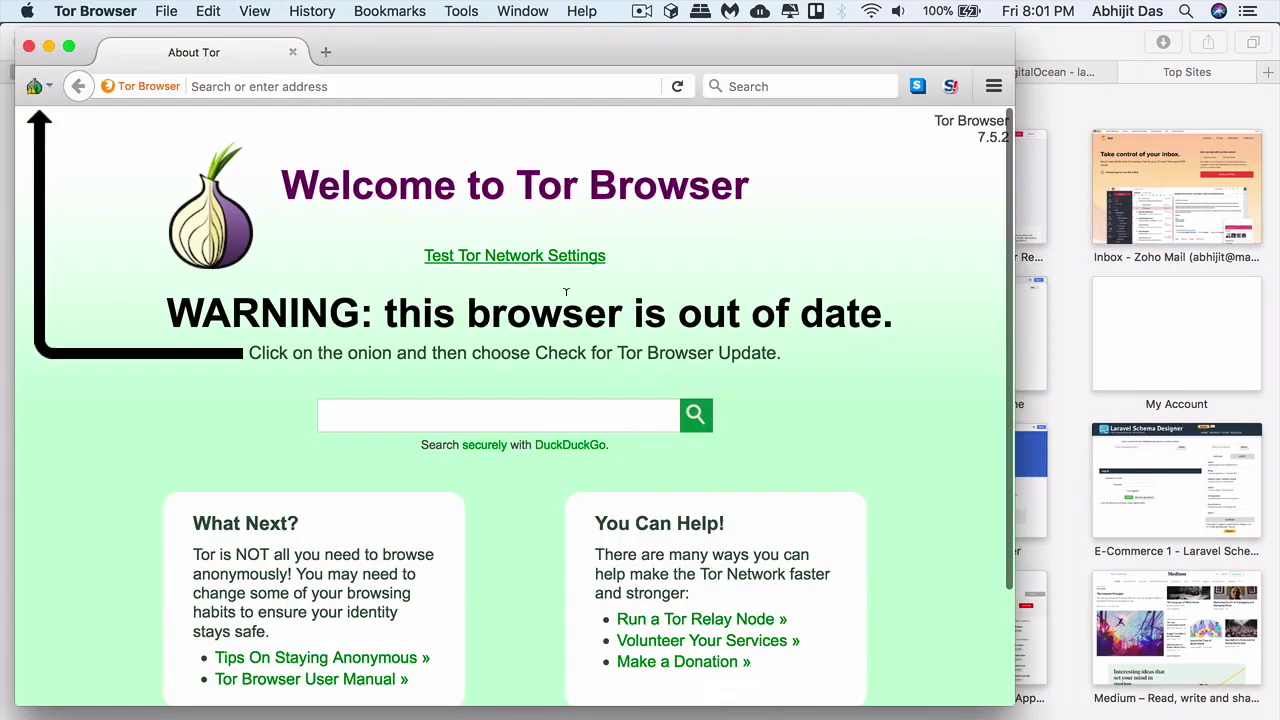
click(383, 80)
key(super+v)
key(Return)
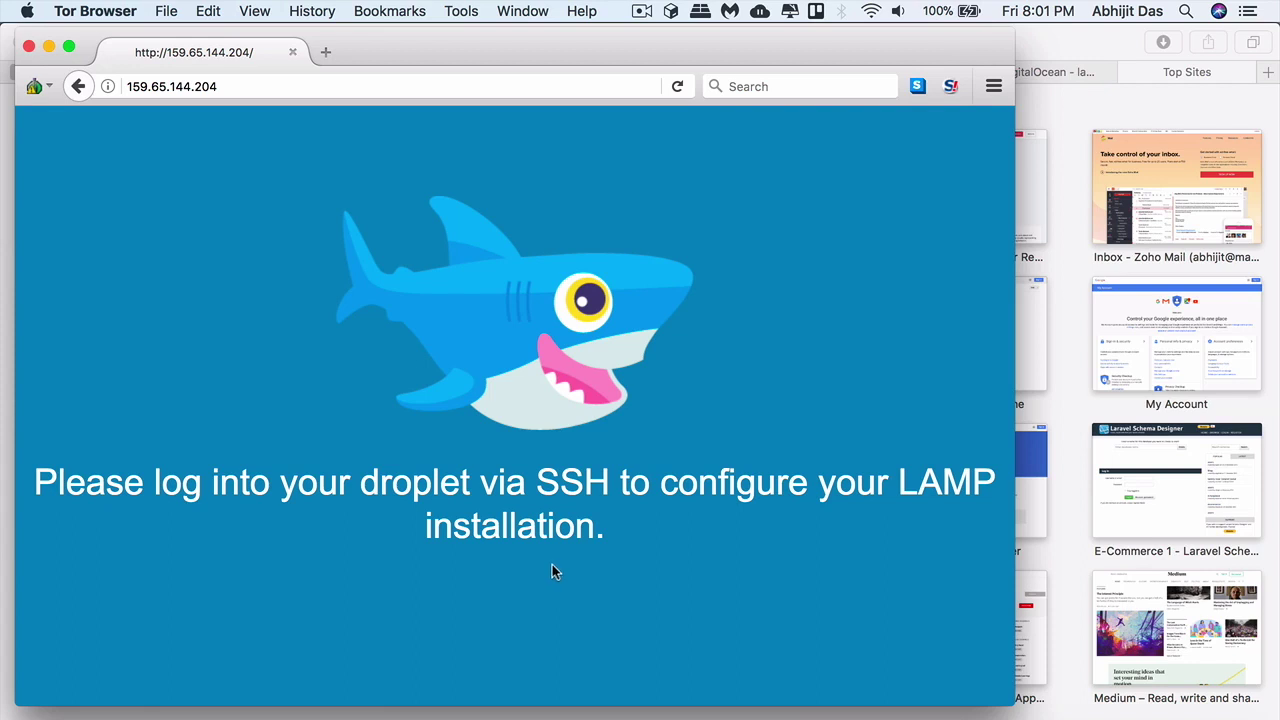
click(1140, 706)
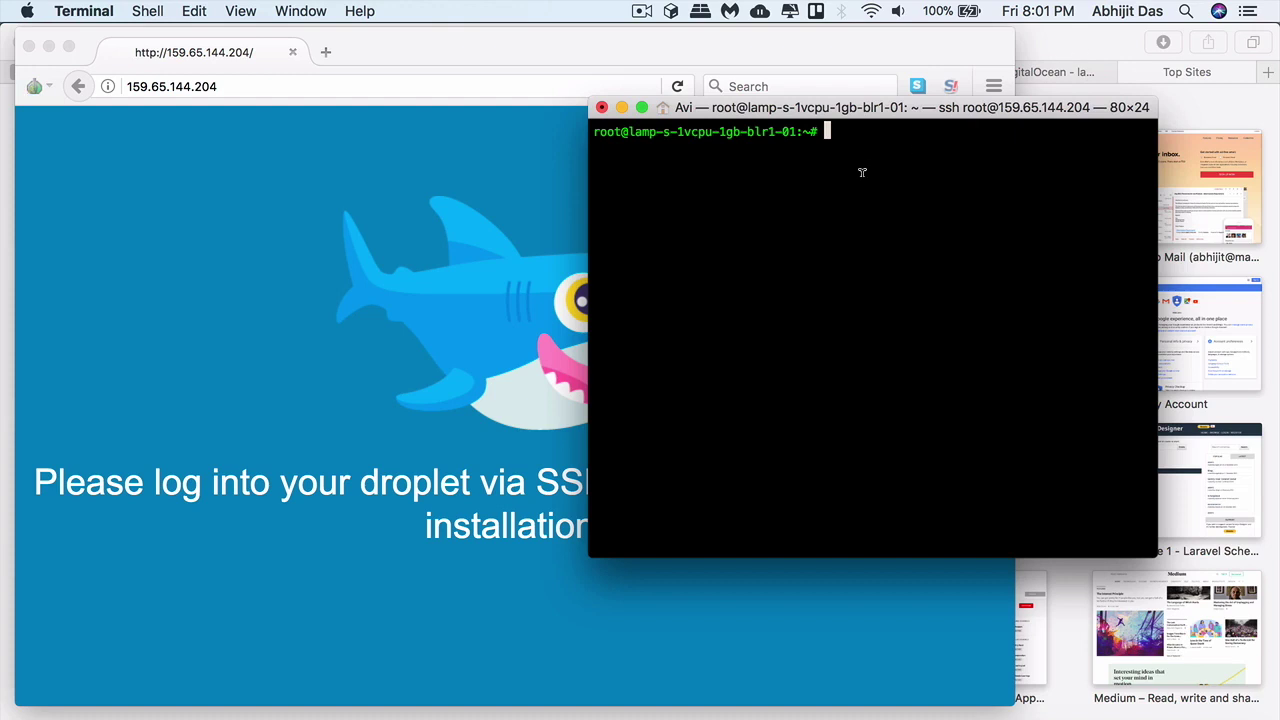
text(cd /var/www/html)
In /var/www/html, list files, delete index.html, and create index.php in nano.
key(Return)
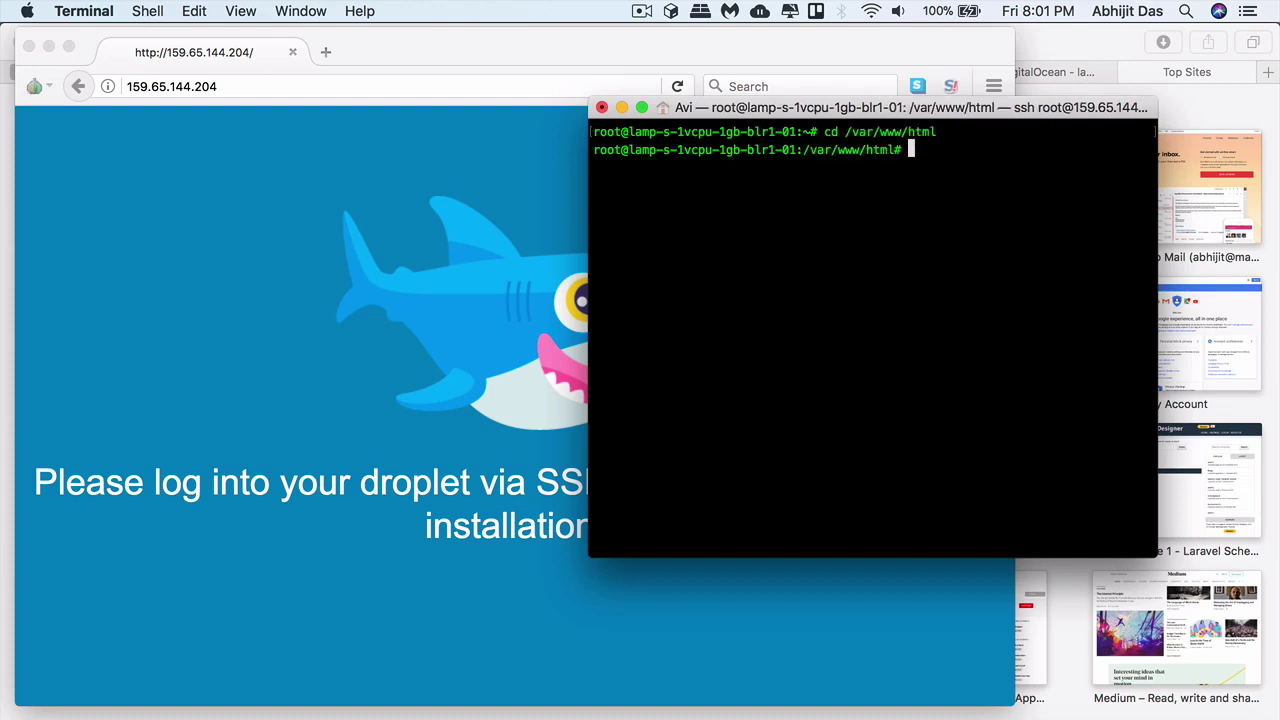
text(ls)
key(Return)
drag(660, 167, 575, 167)
click(927, 187)
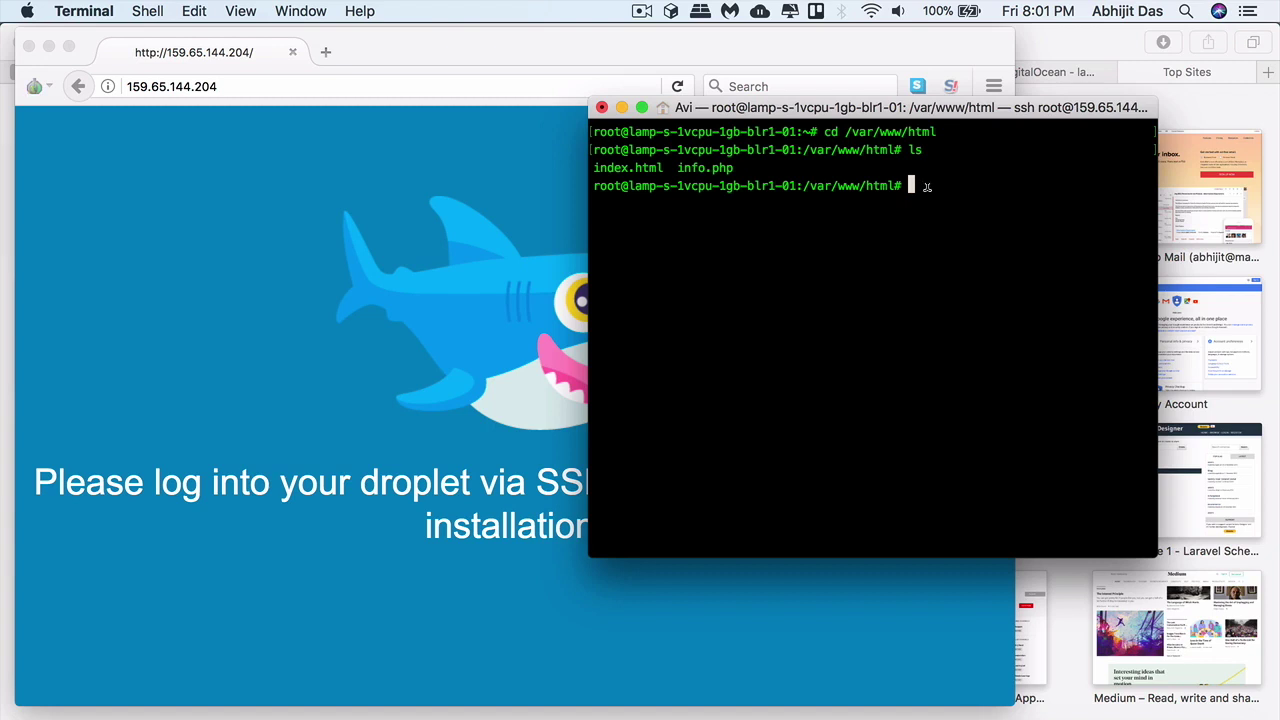
text(rm index.html)
key(Return)
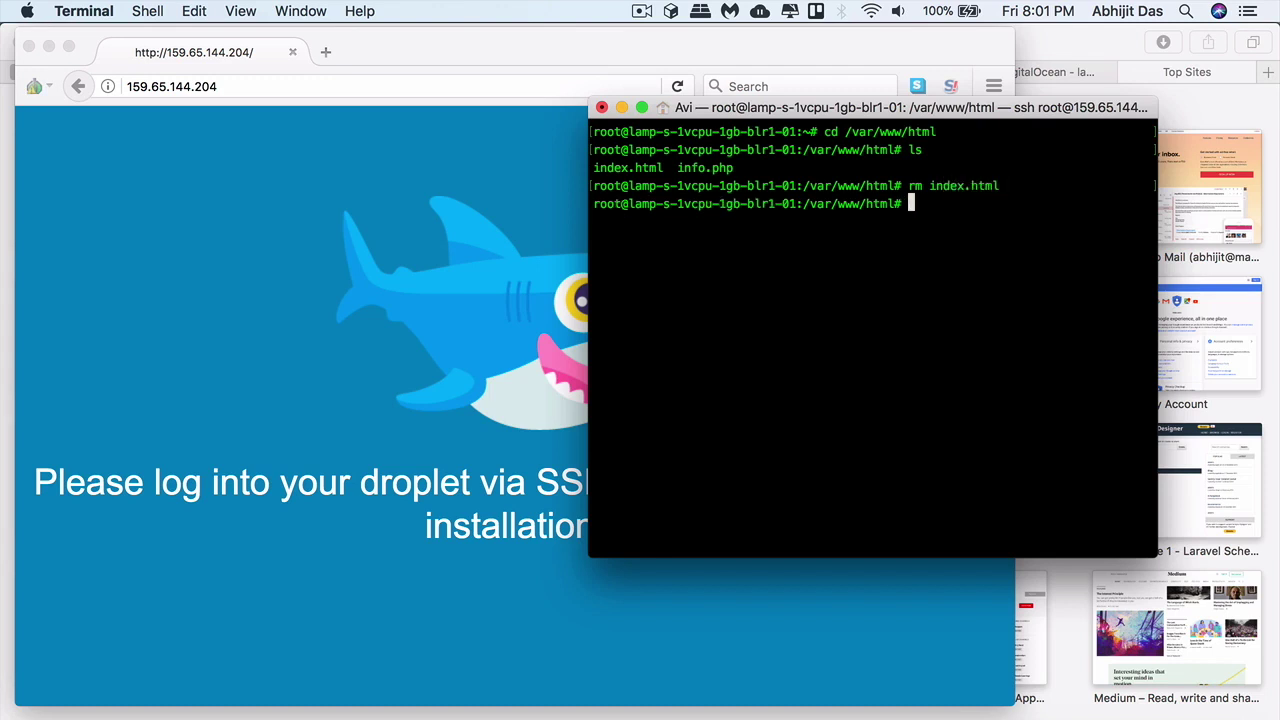
text(nano inde)
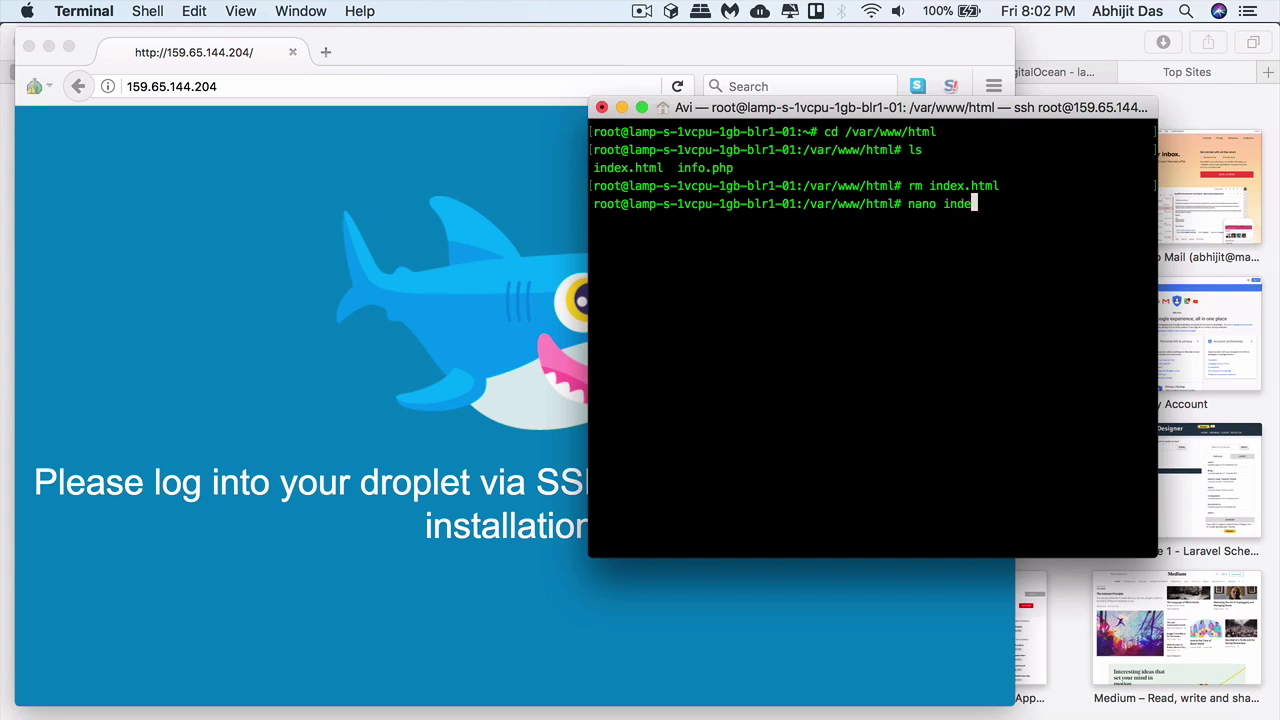
text(x.php)
key(Return)
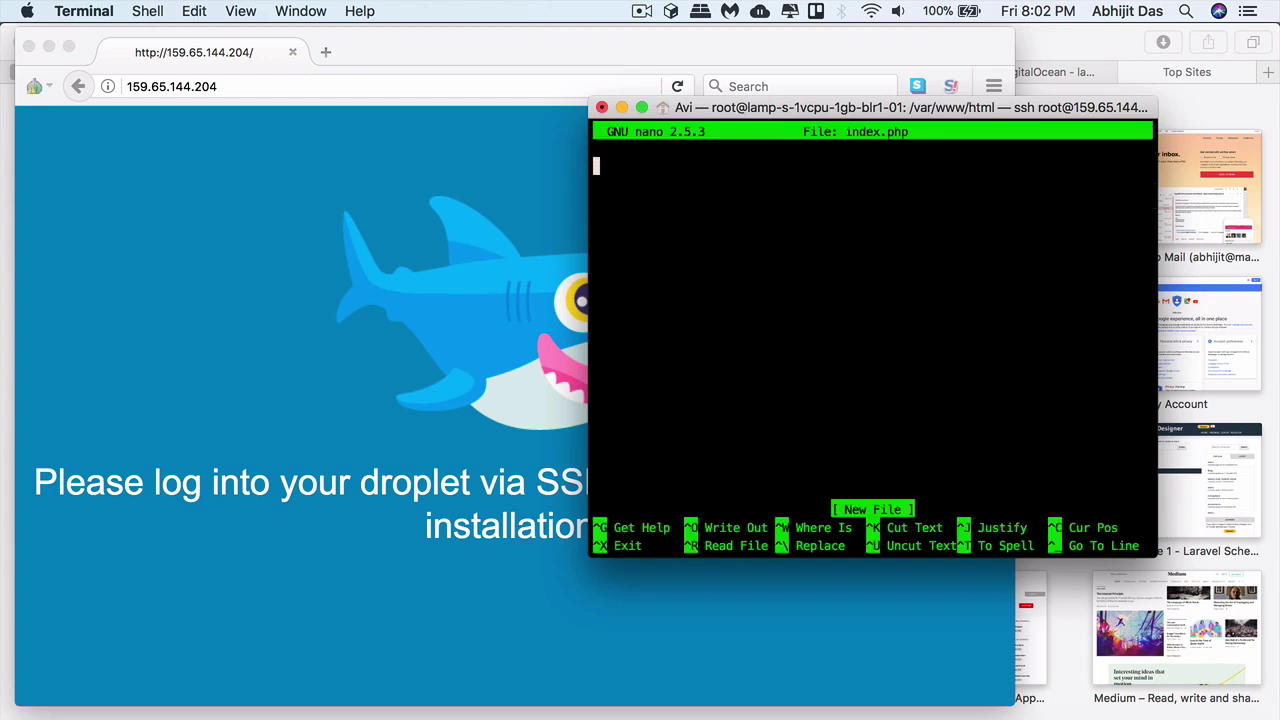
Write <?php echo '<h1>Hello World!</h1>'; into index.php.
text(<h1>)
key(Left)
key(Left)
key(Left)
key(Left)
text(<?php)
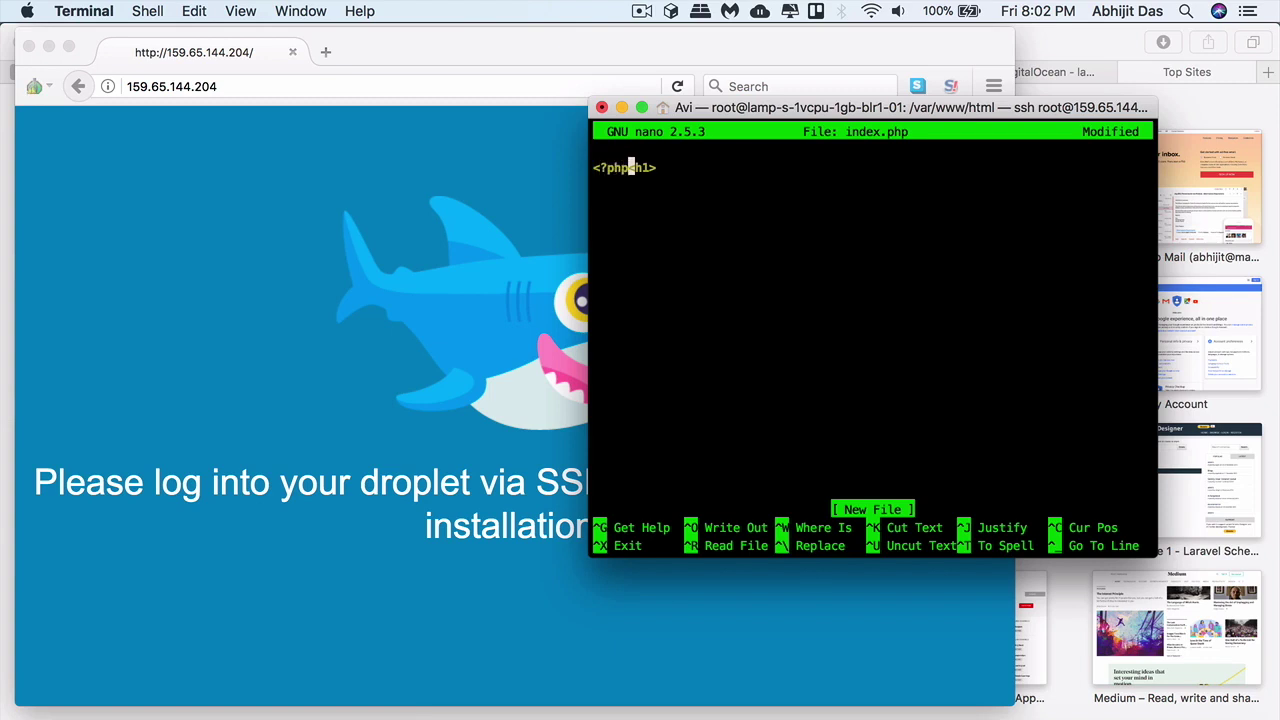
key(Return)
key(Return)
text(ho ')
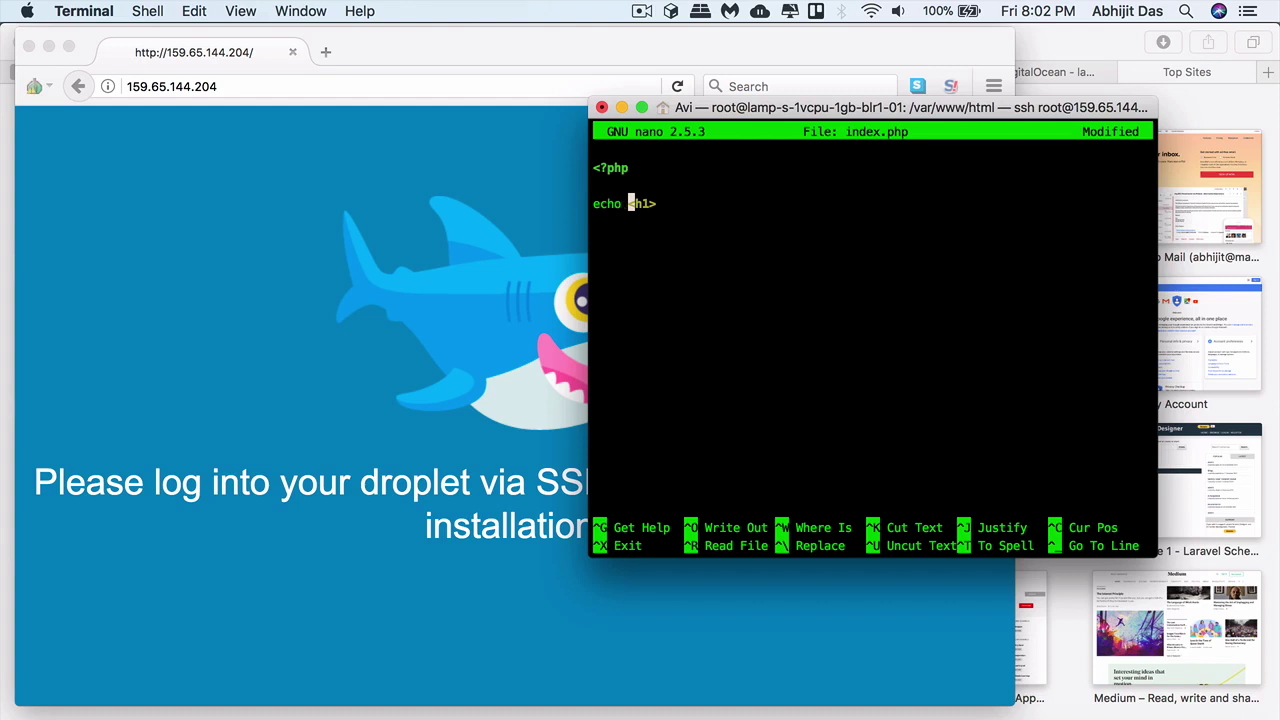
key(Right)
key(Right)
key(Right)
key(Right)
text(Hello )
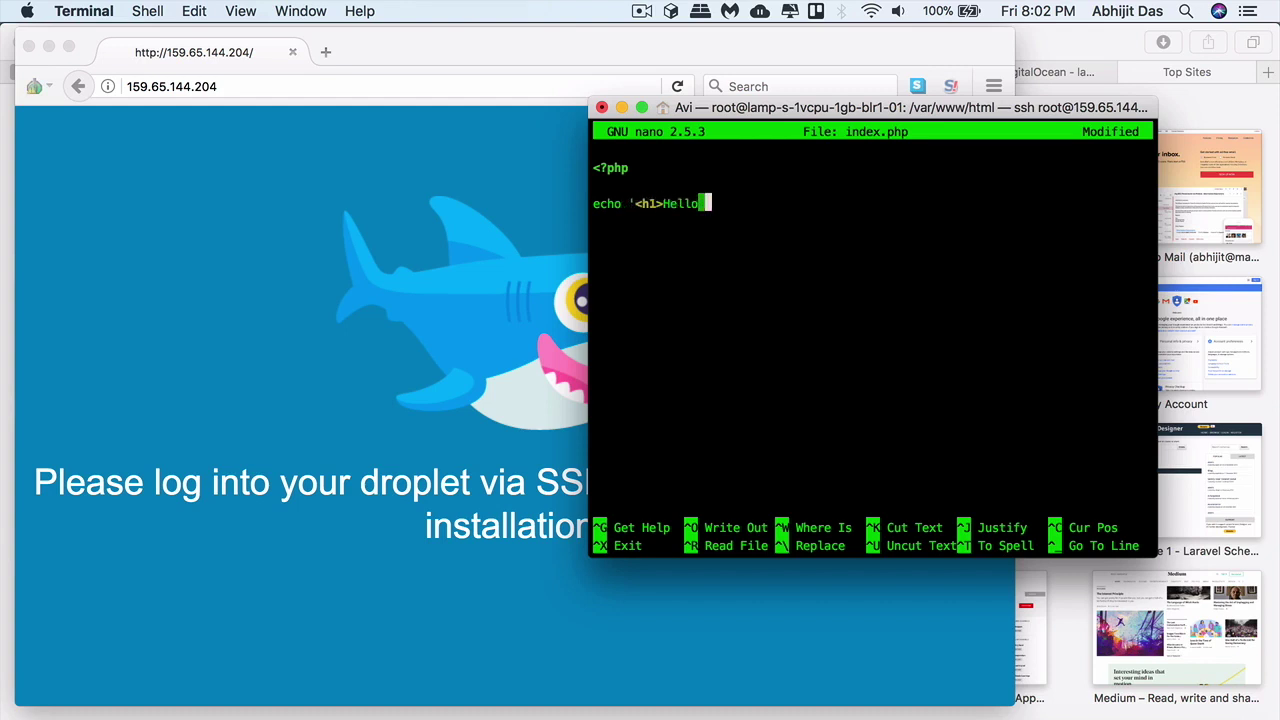
text(World!</h1>';)
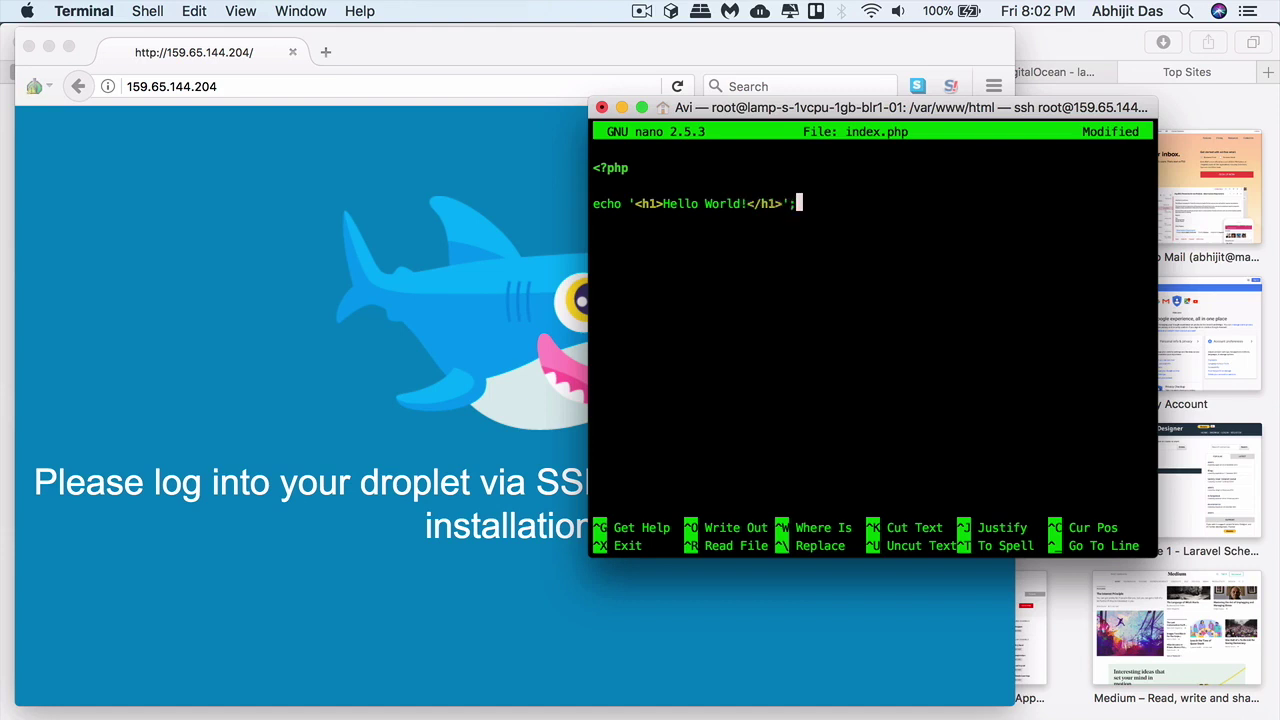
Save index.php and exit nano.
key(ctrl+x)
key(y)
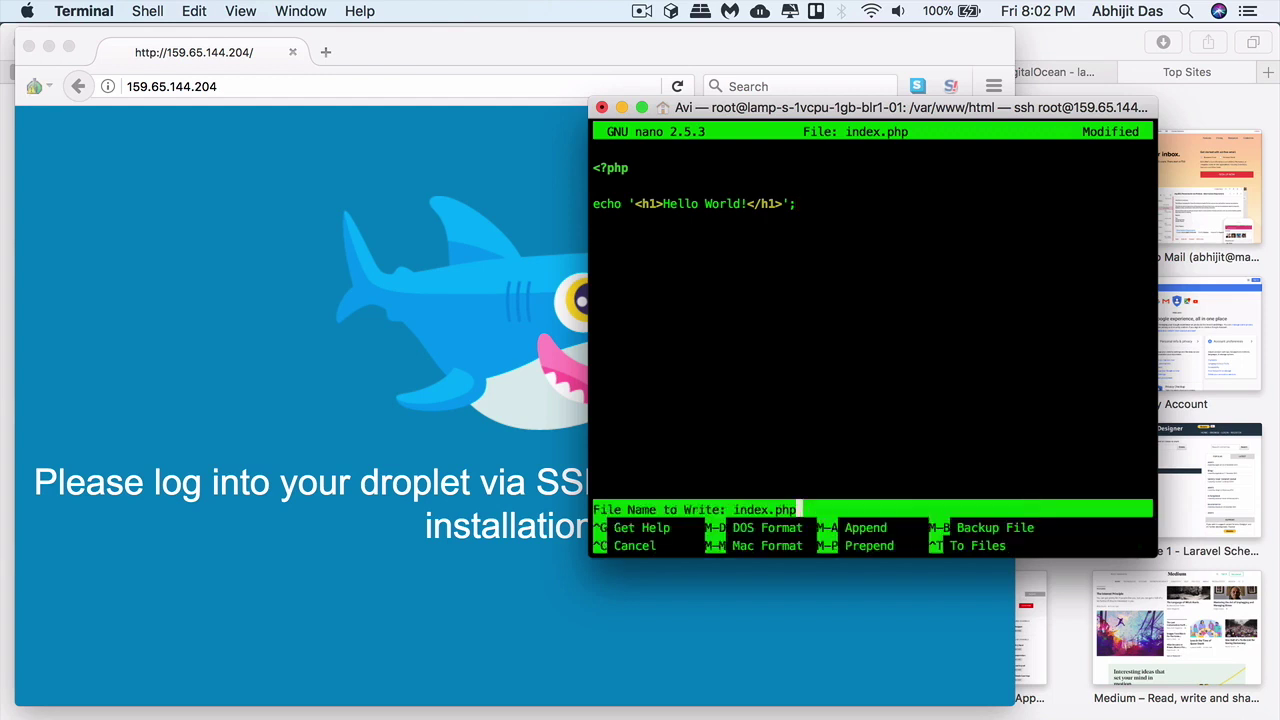
key(Return)
Restart Apache and reload 159.65.144.204 in Tor Browser to show Hello World!
text(se)
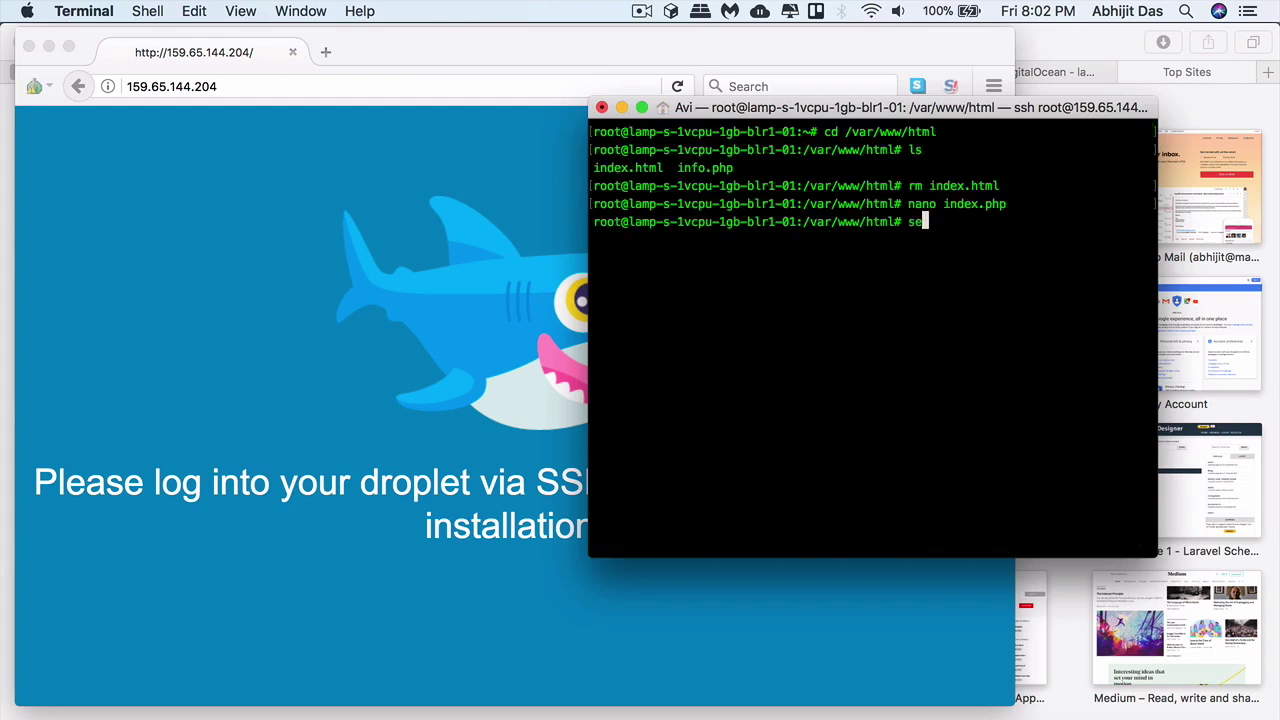
text(rvice apache2)
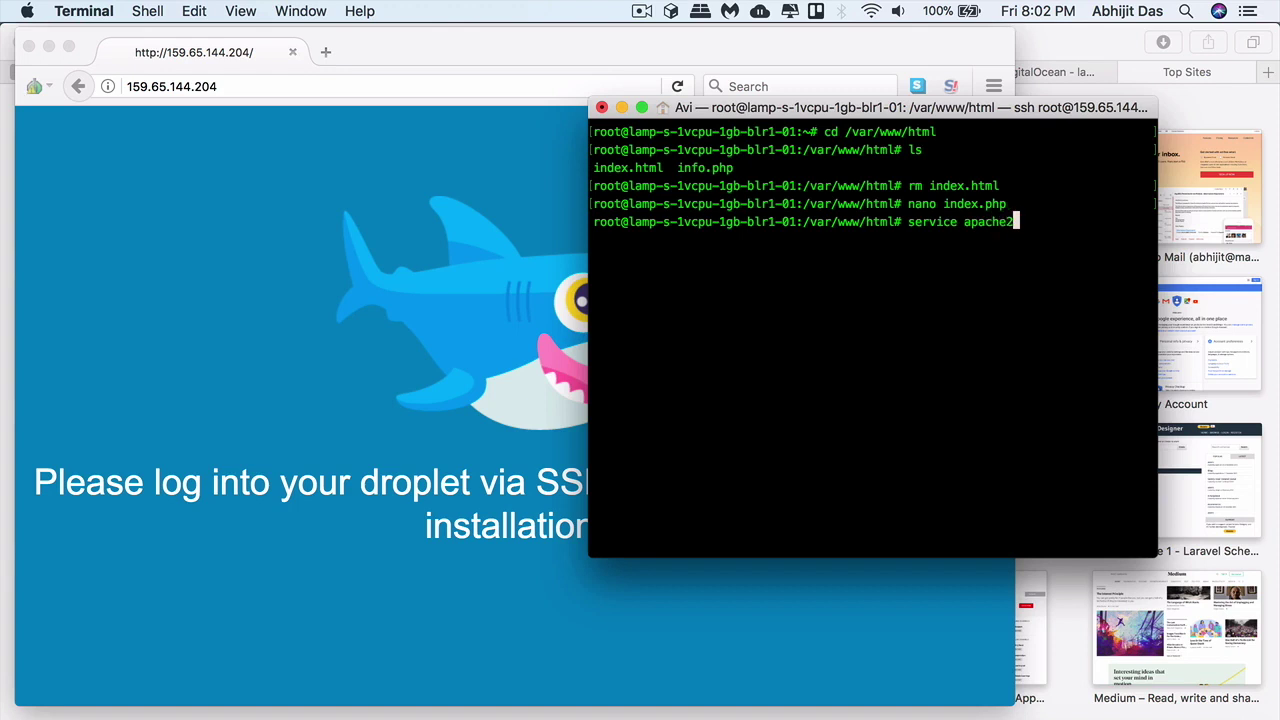
text( restart)
key(Return)
click(549, 218)
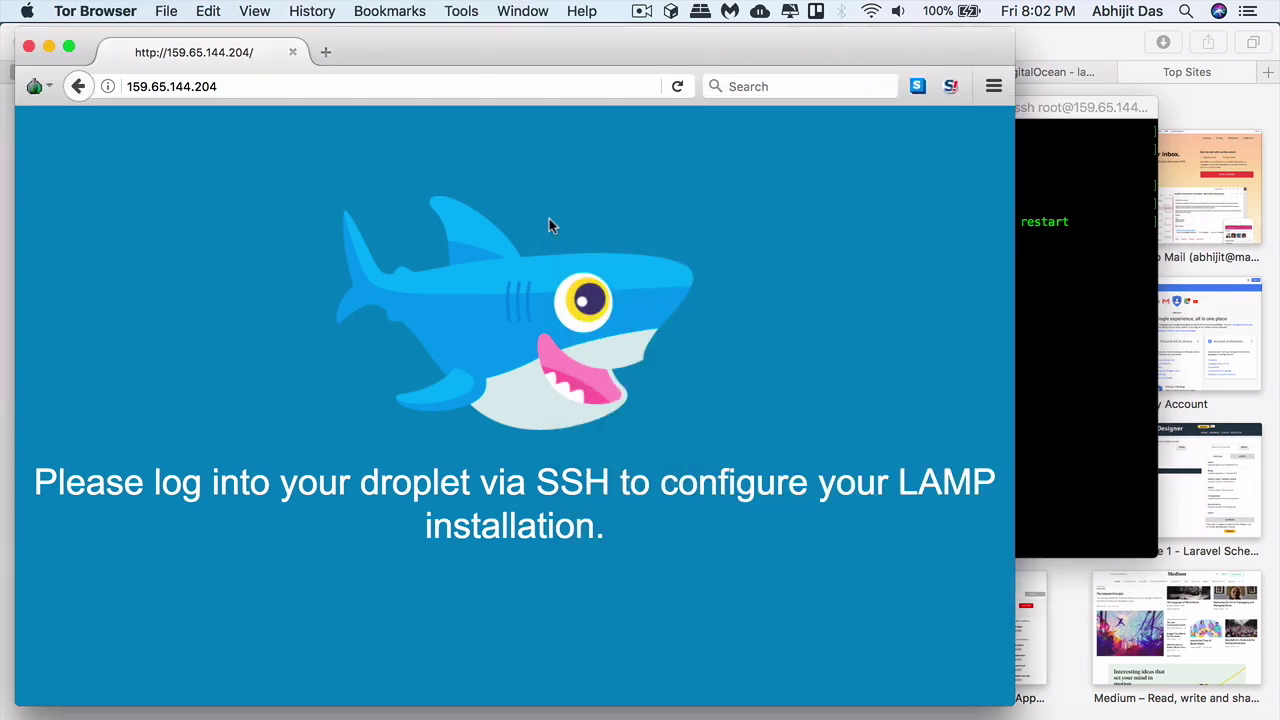
click(677, 88)
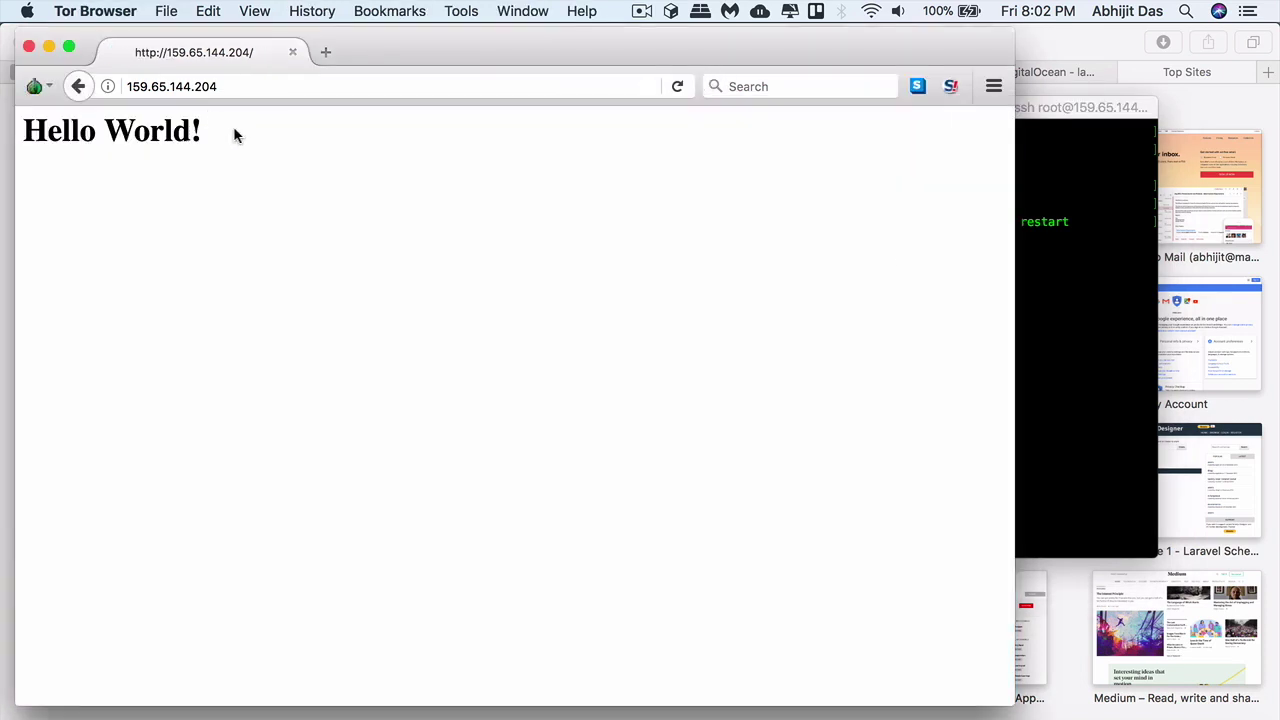
drag(235, 135, 5, 148)
click(1077, 369)
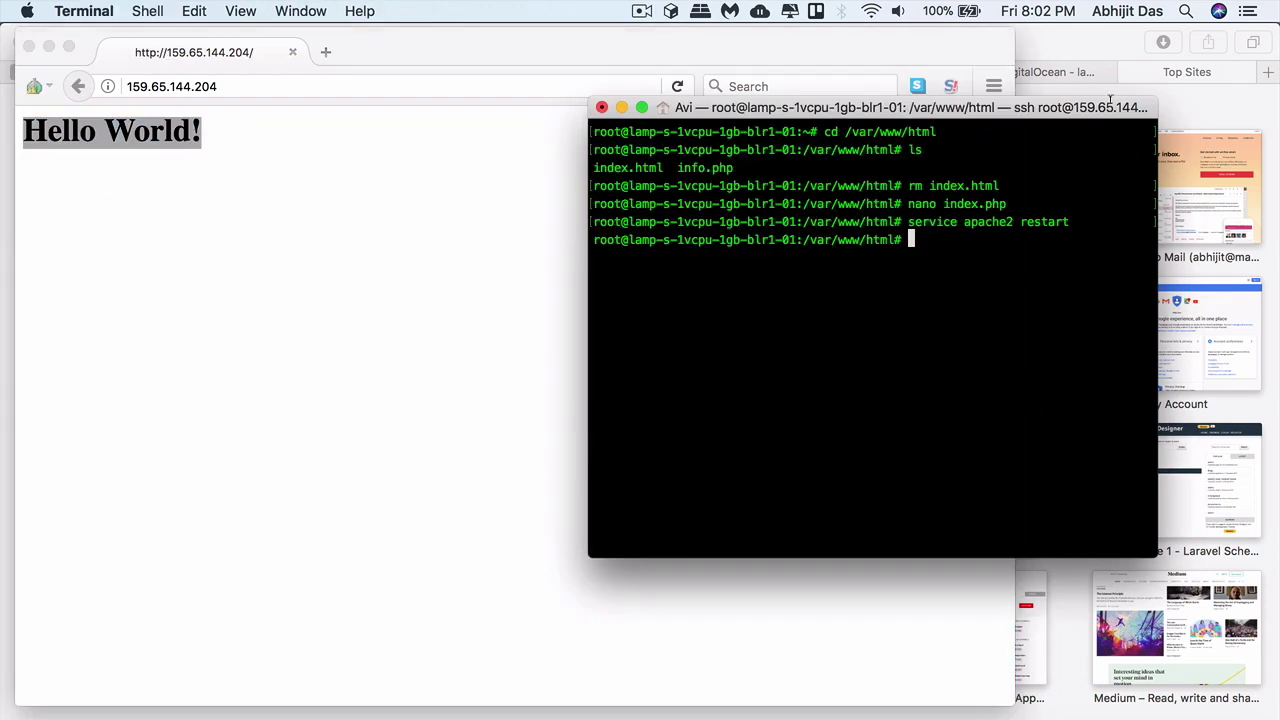
click(1071, 43)
Open DigitalOcean's Networking settings for the larawiz.com domain.
click(927, 72)
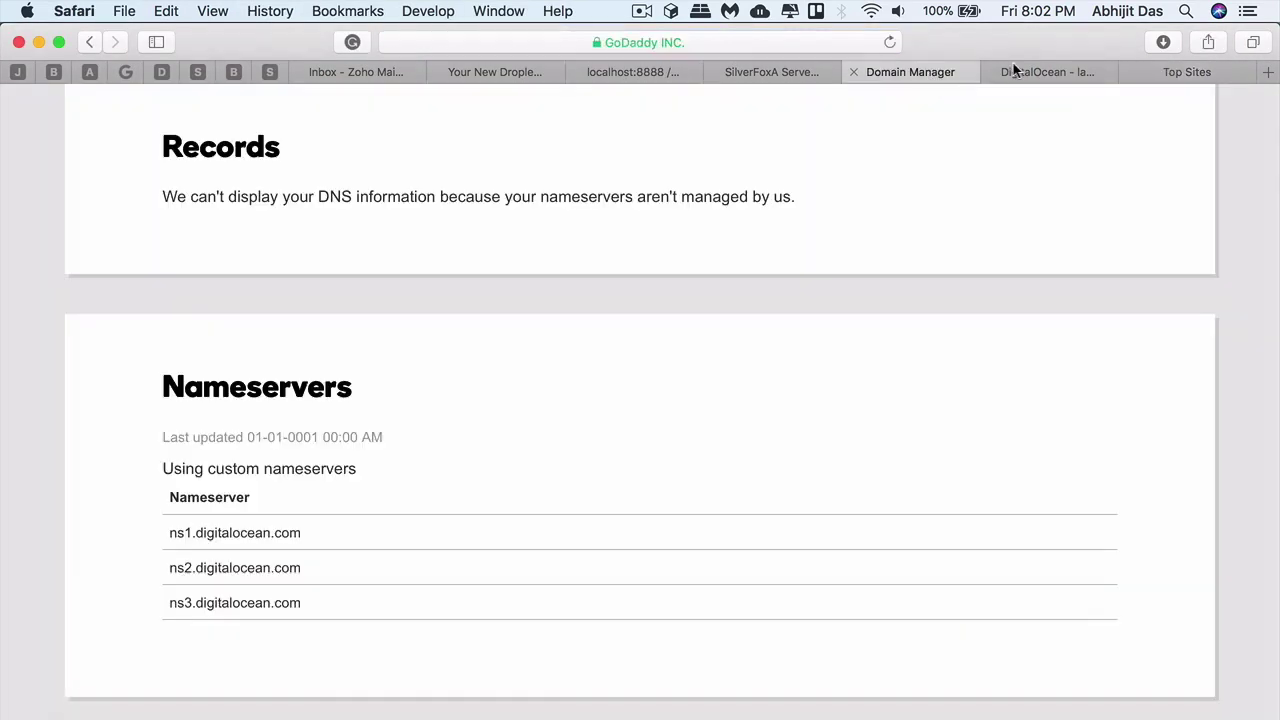
click(1013, 68)
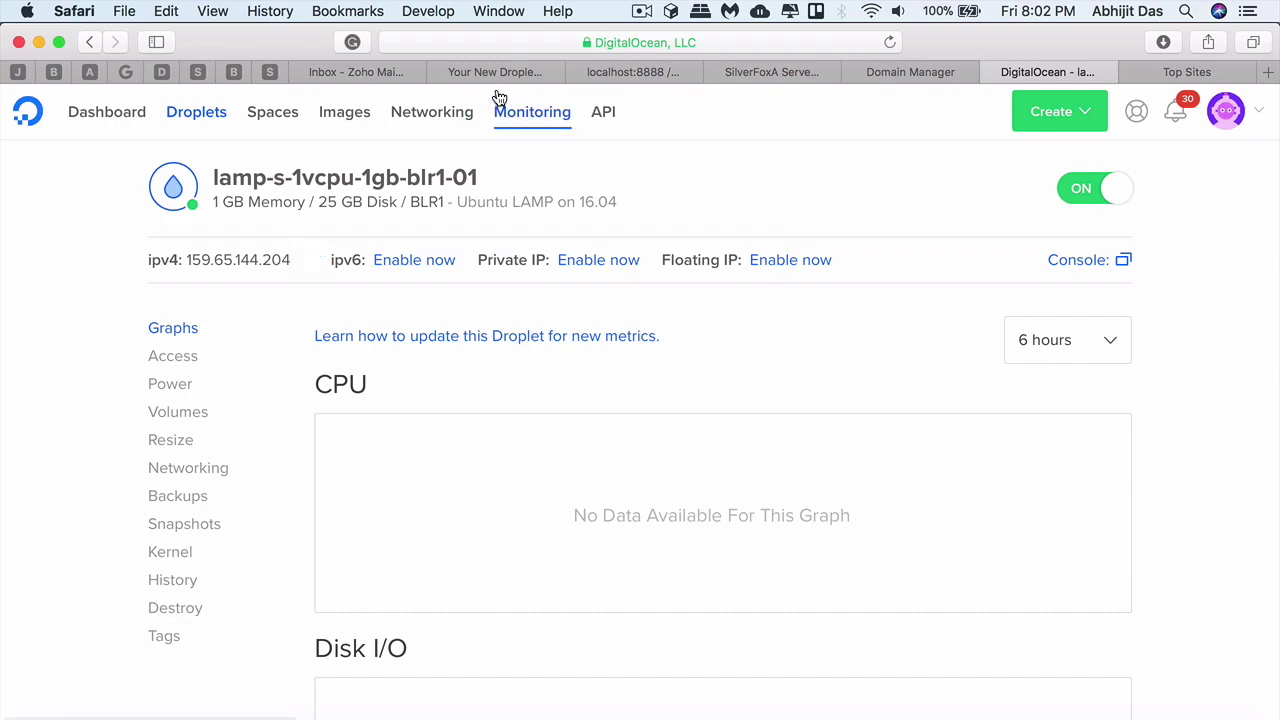
click(446, 117)
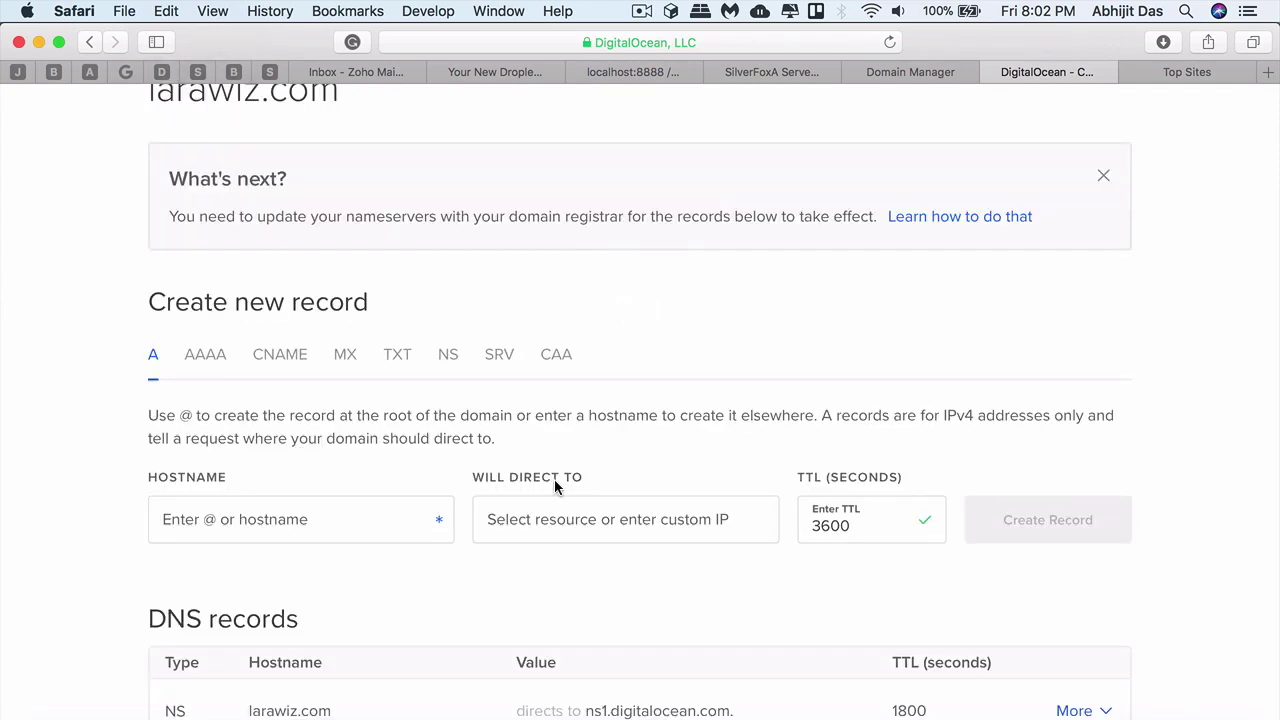
scroll(555, 486, down, 5)
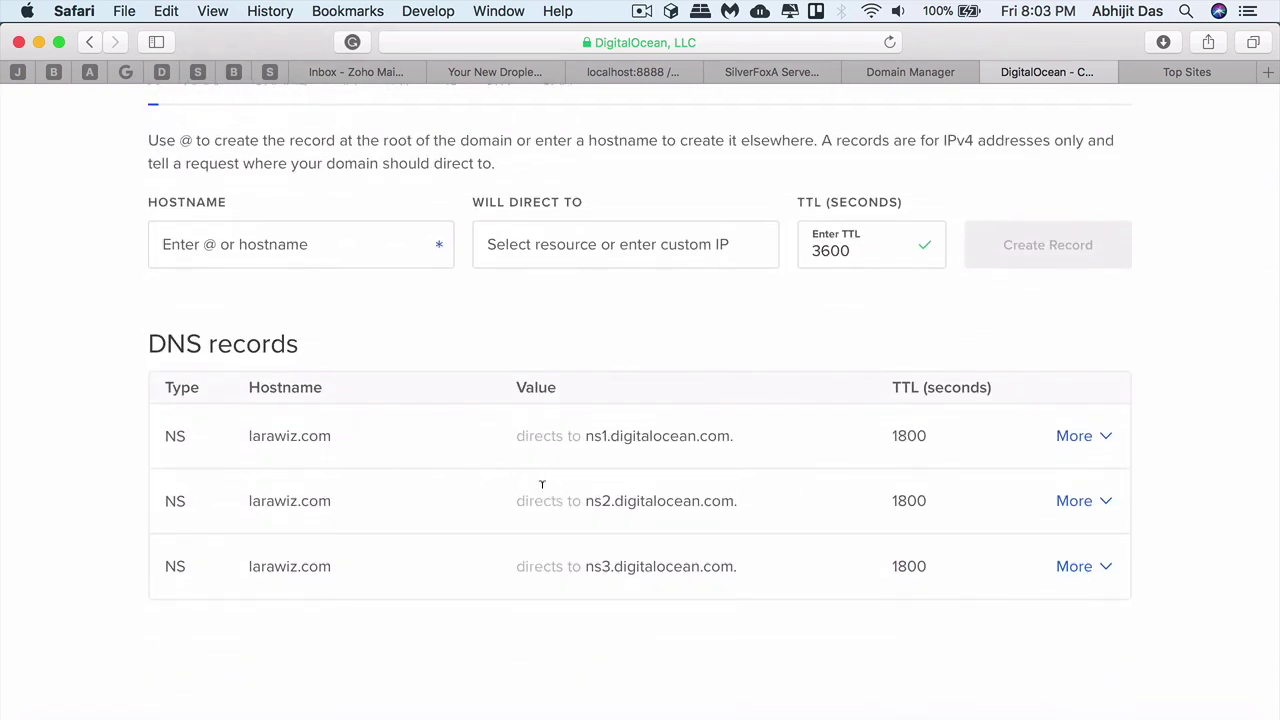
Create an A record with hostname @ directing to the lamp-s-1vcpu-1gb-blr1-01 droplet.
click(270, 243)
scroll(230, 238, up, 2)
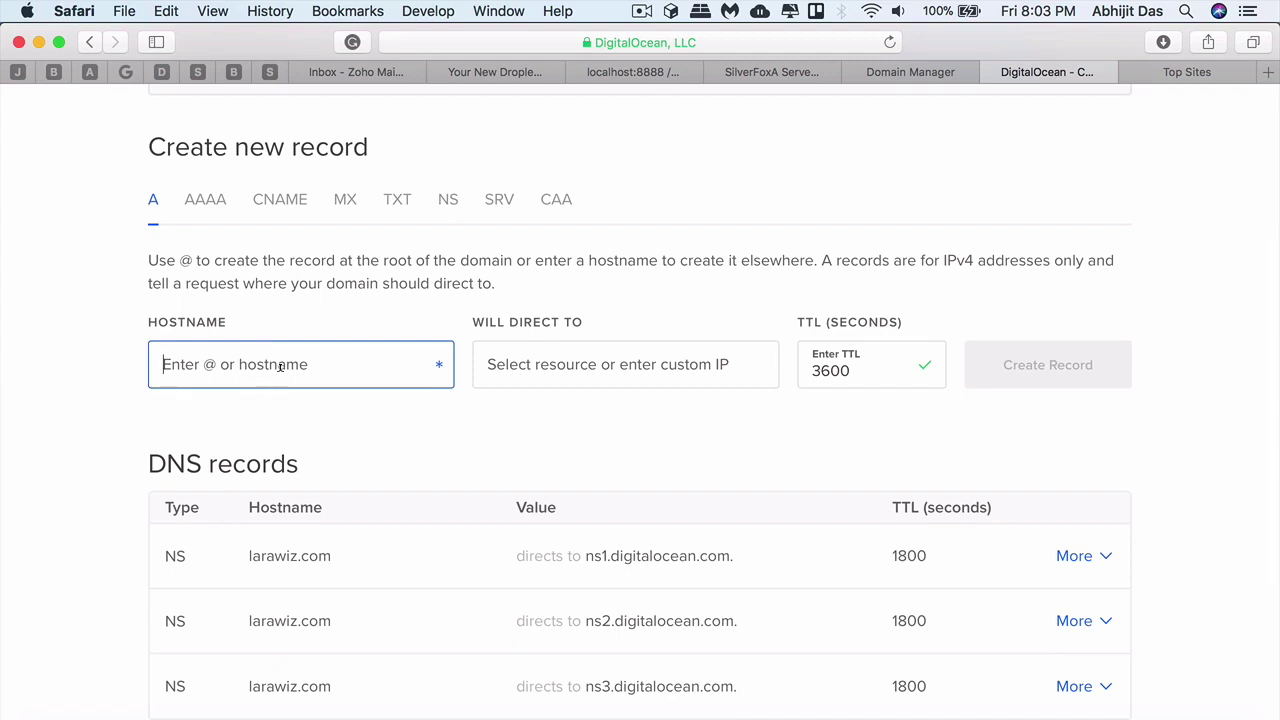
text(@)
drag(150, 405, 150, 258)
click(238, 415)
click(300, 423)
click(562, 362)
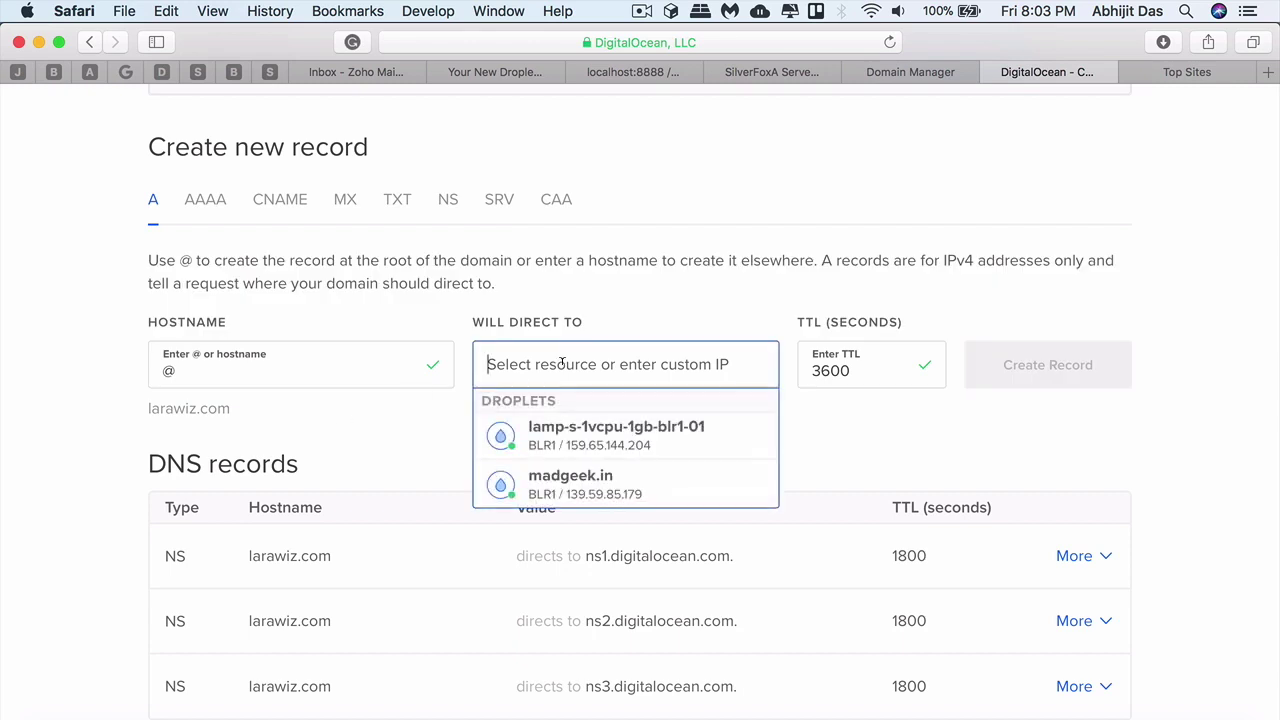
click(686, 443)
click(1042, 376)
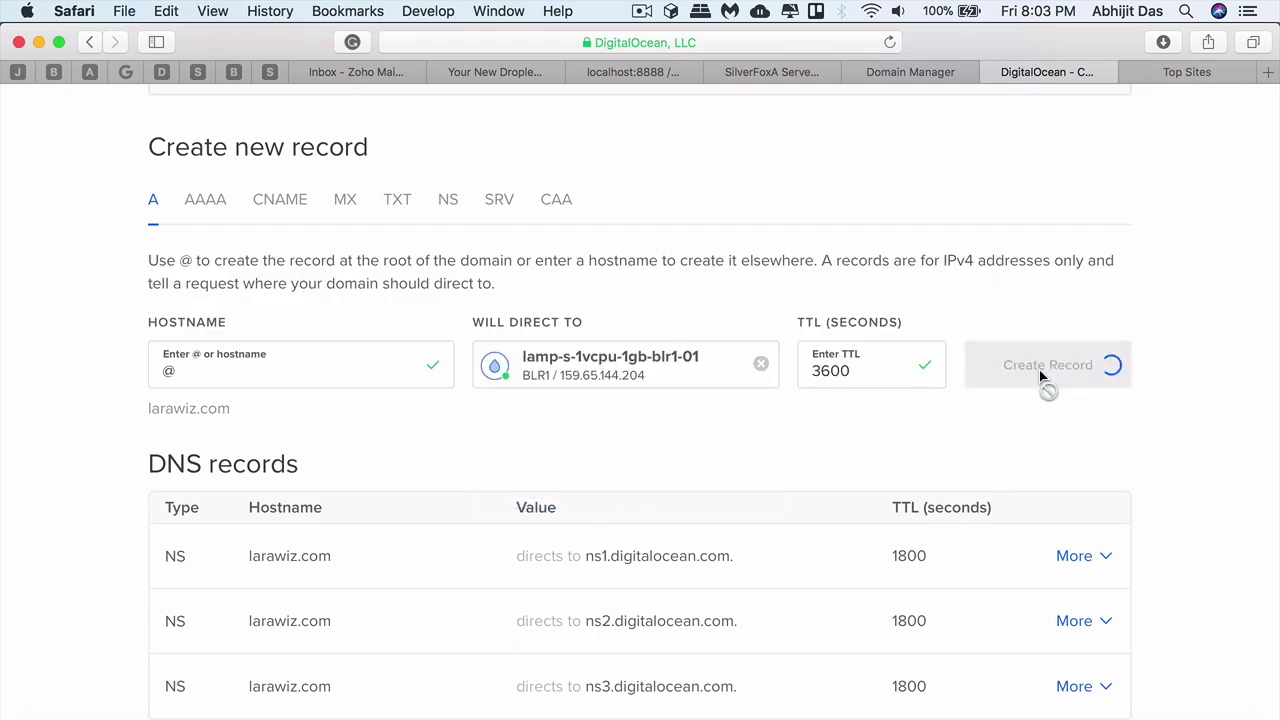
click(281, 222)
Create a CNAME record with hostname www as an alias of @ (larawiz.com).
click(295, 349)
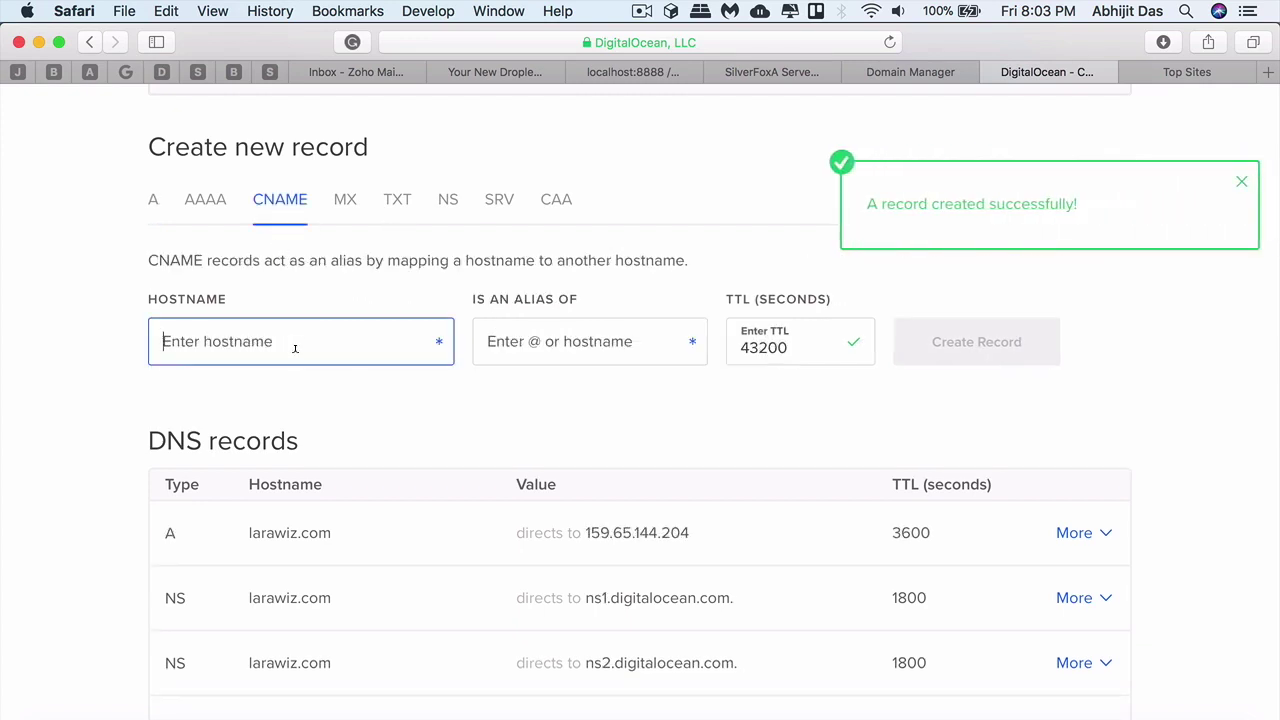
text(www)
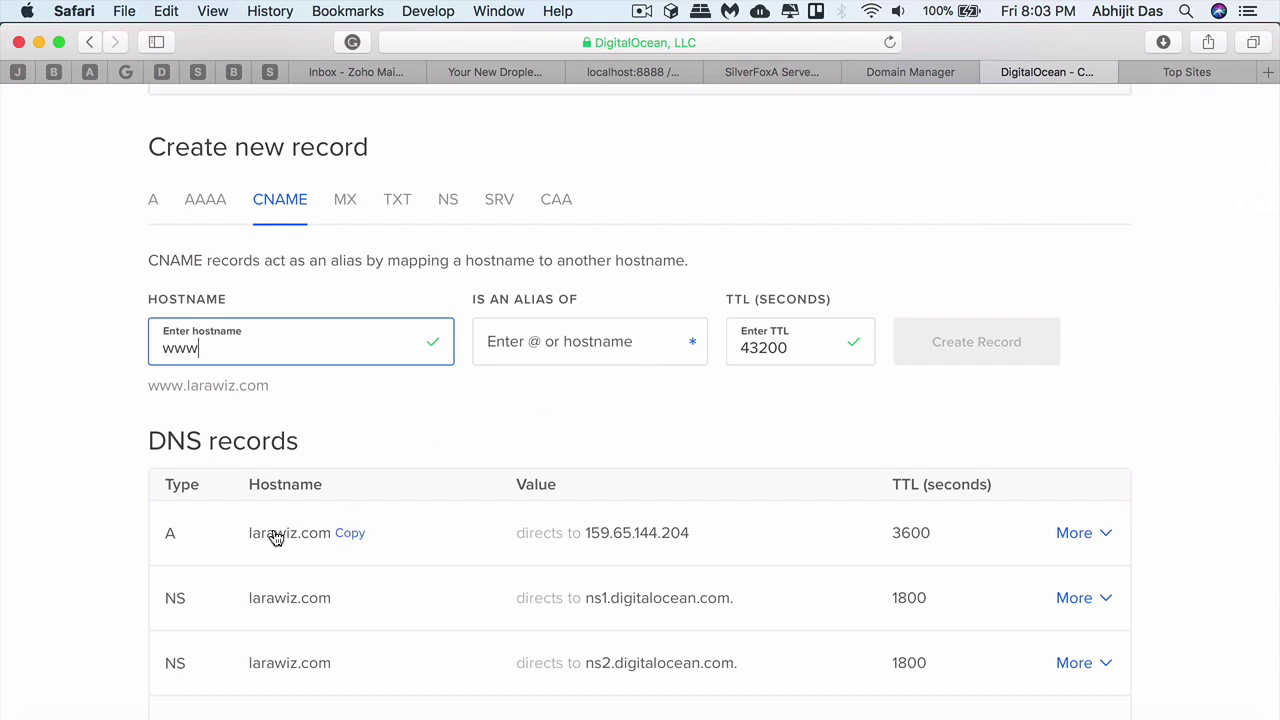
click(350, 533)
click(619, 345)
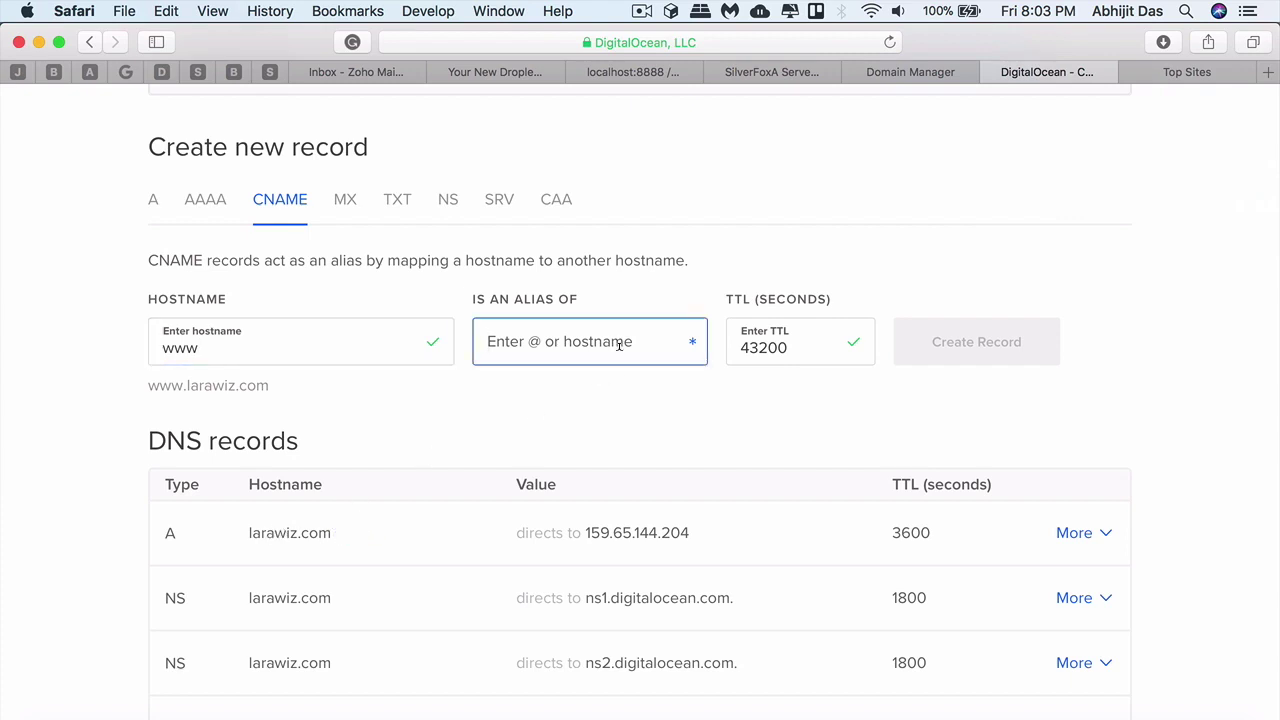
key(super+v)
key(super+a)
text(@)
click(1020, 346)
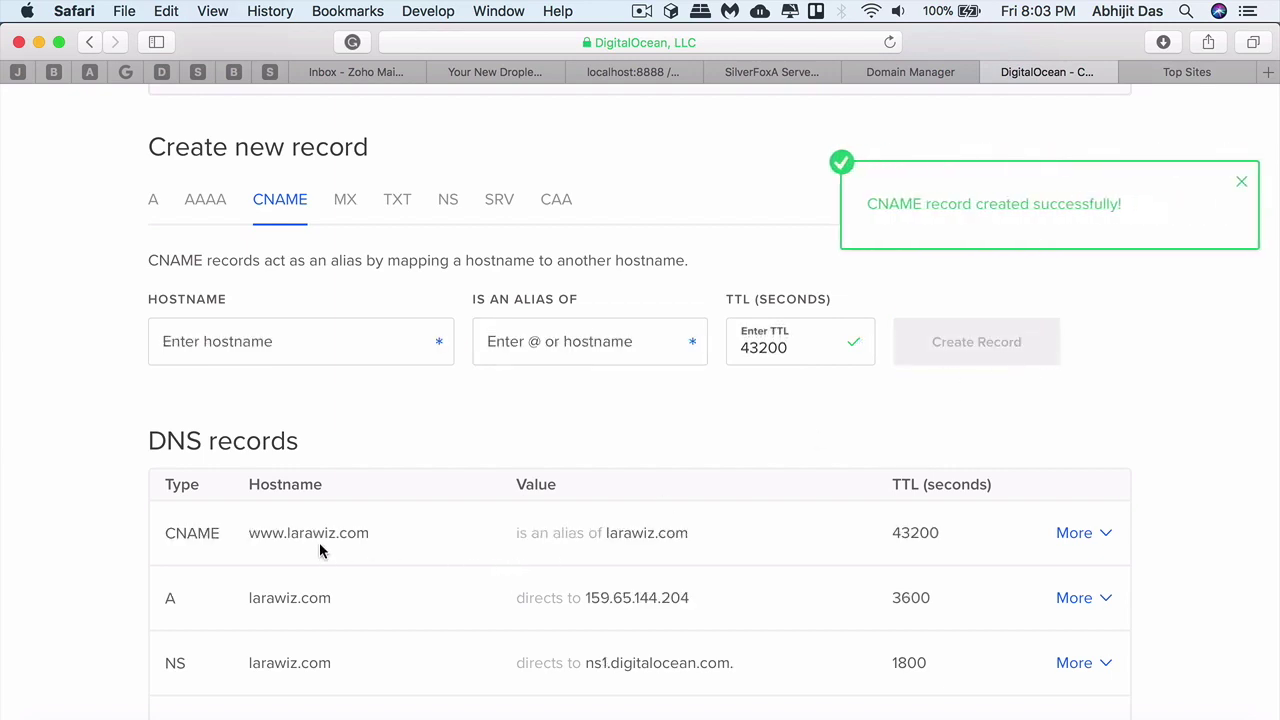
click(340, 600)
Load larawiz.com in a new Tor Browser tab and confirm Hello World! appears.
click(709, 705)
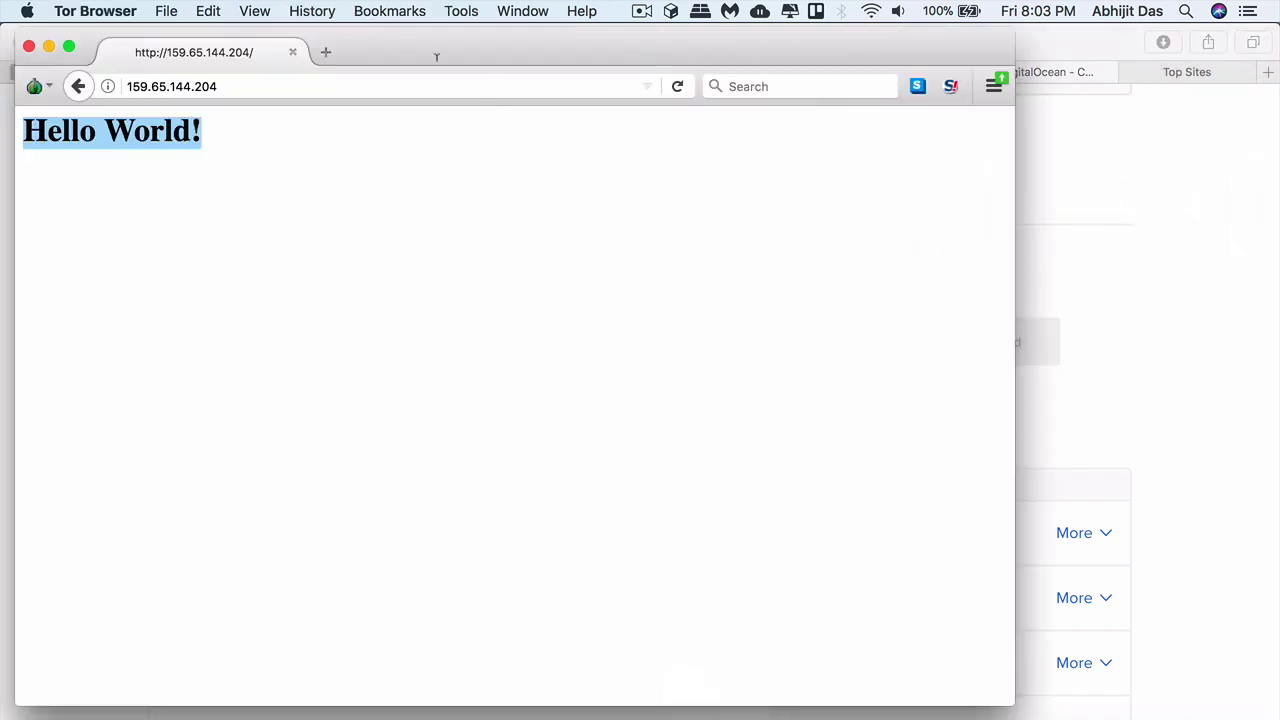
click(328, 52)
text(larawiz.com)
key(Return)
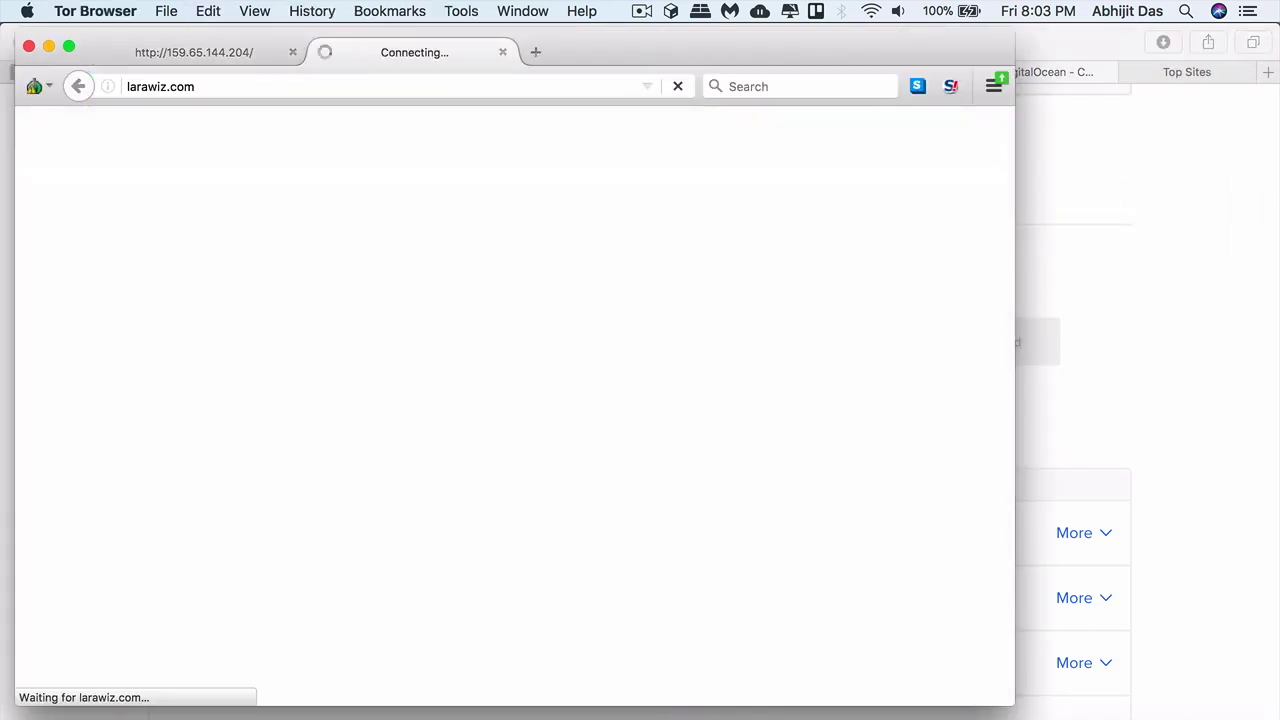
drag(229, 130, 3, 124)
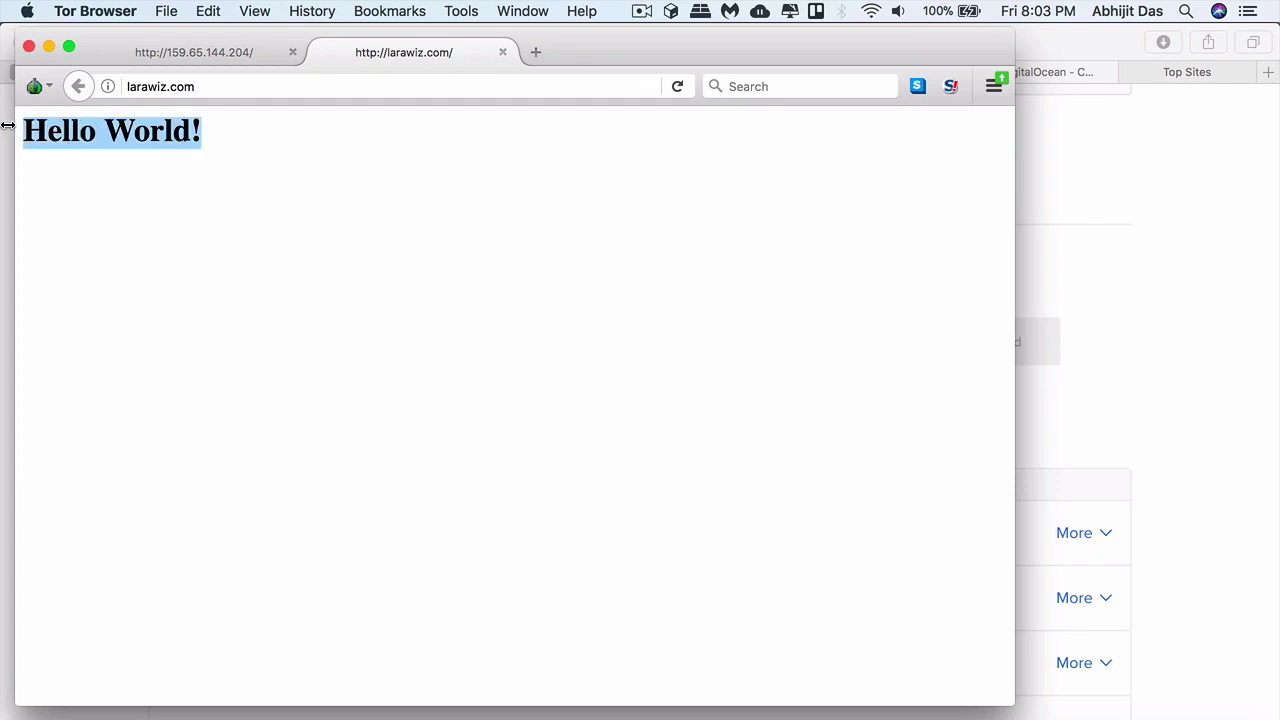
click(535, 51)
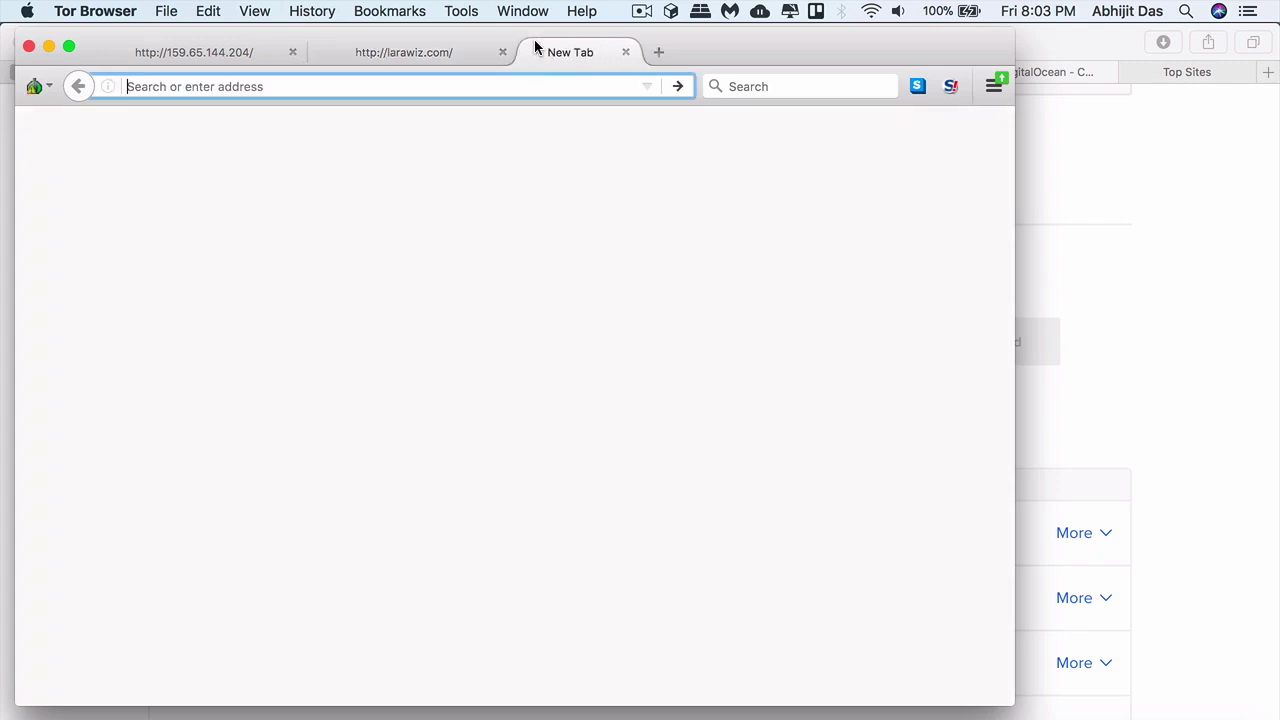
text(www.larawiz.com)
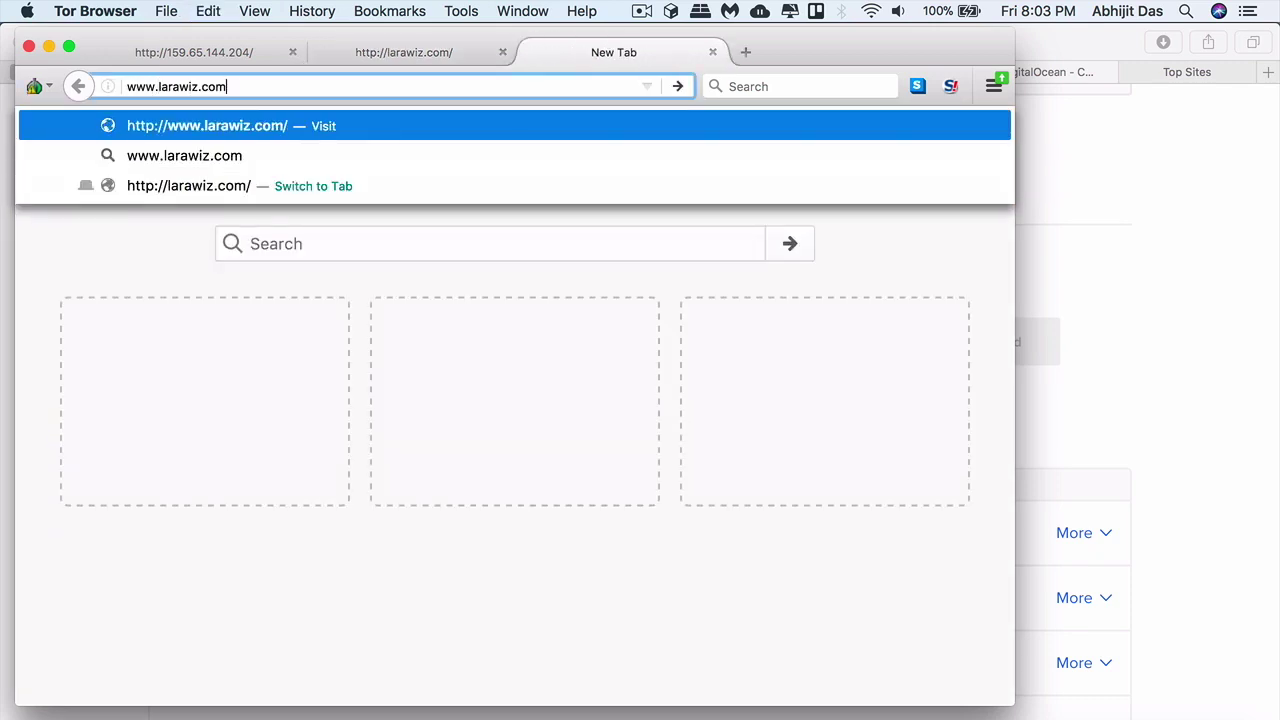
key(Return)
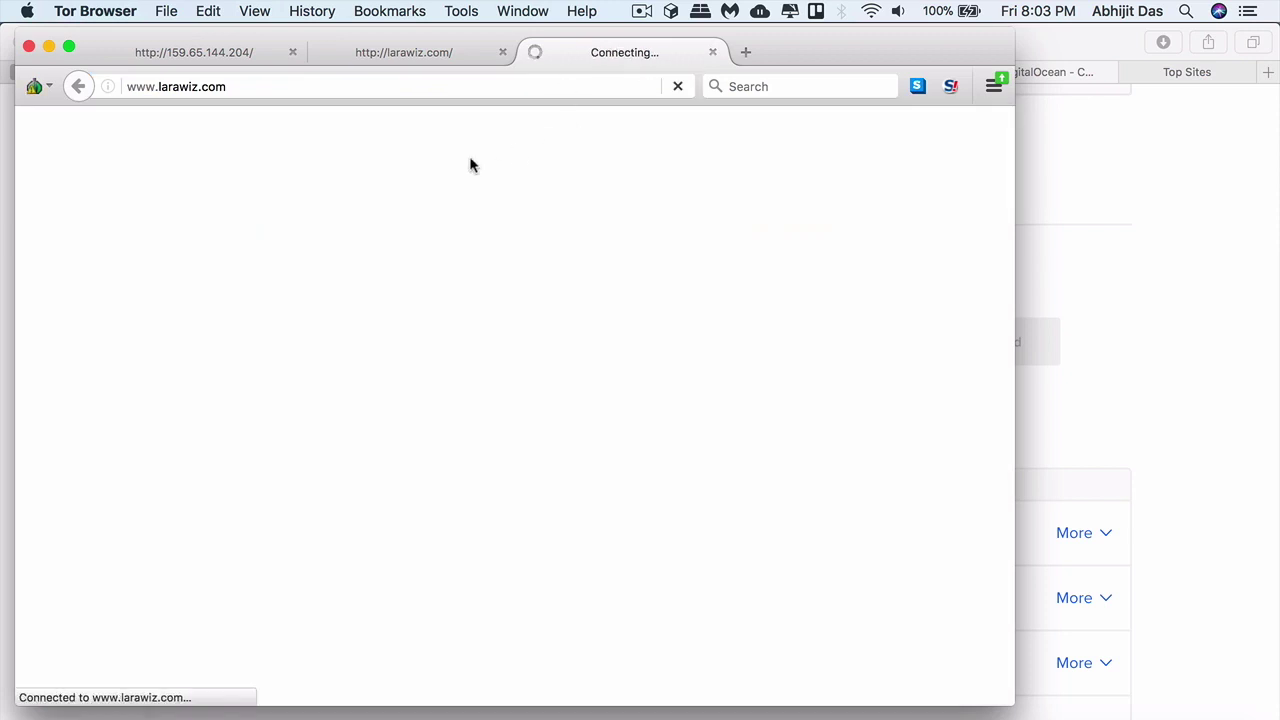
drag(212, 131, 6, 130)
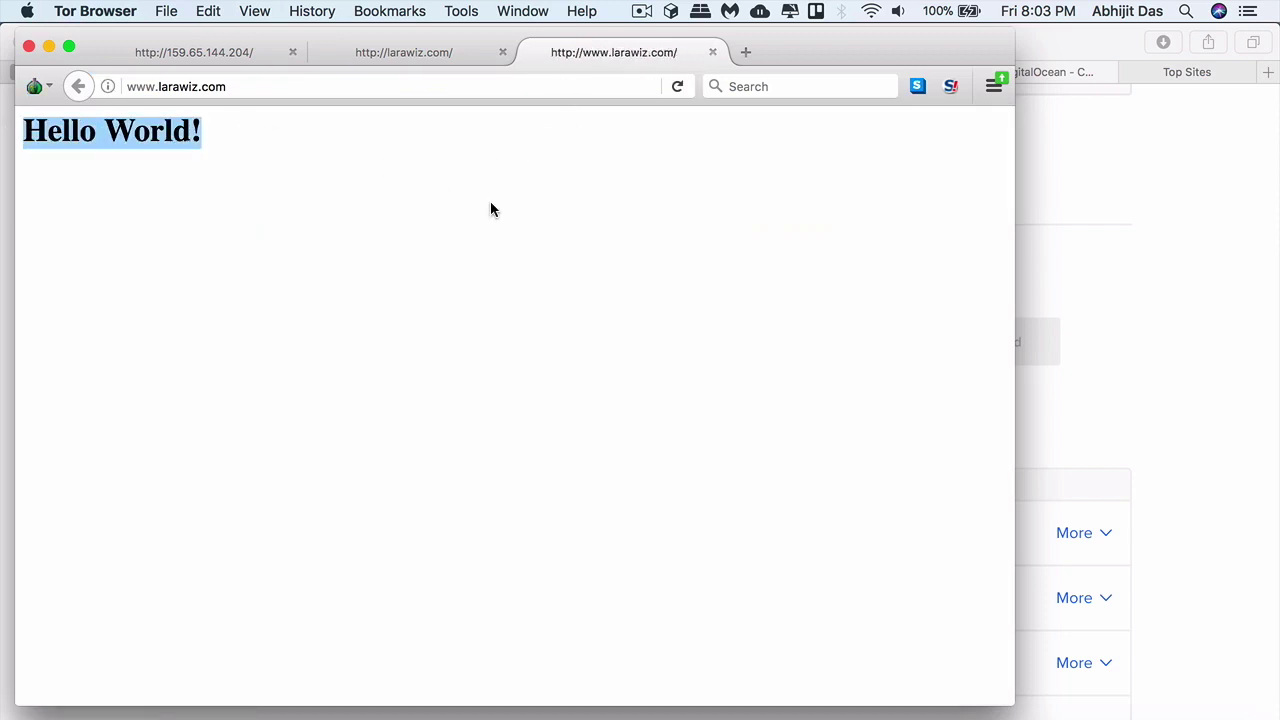